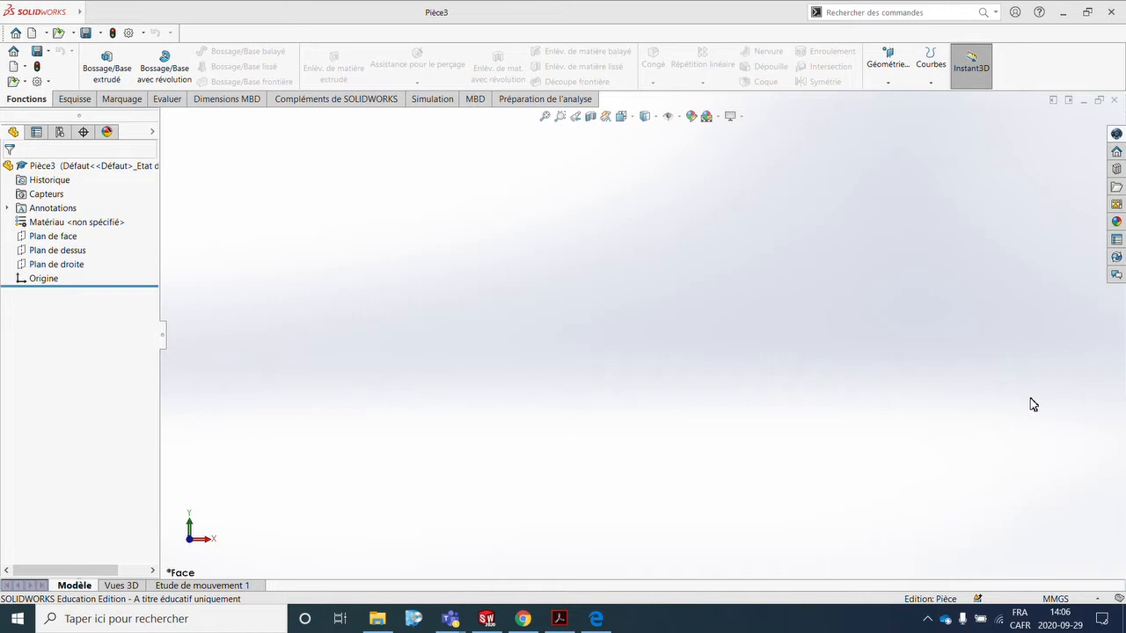
Start a new 3D sketch in the empty part and switch to the isometric view
click(79, 100)
click(97, 83)
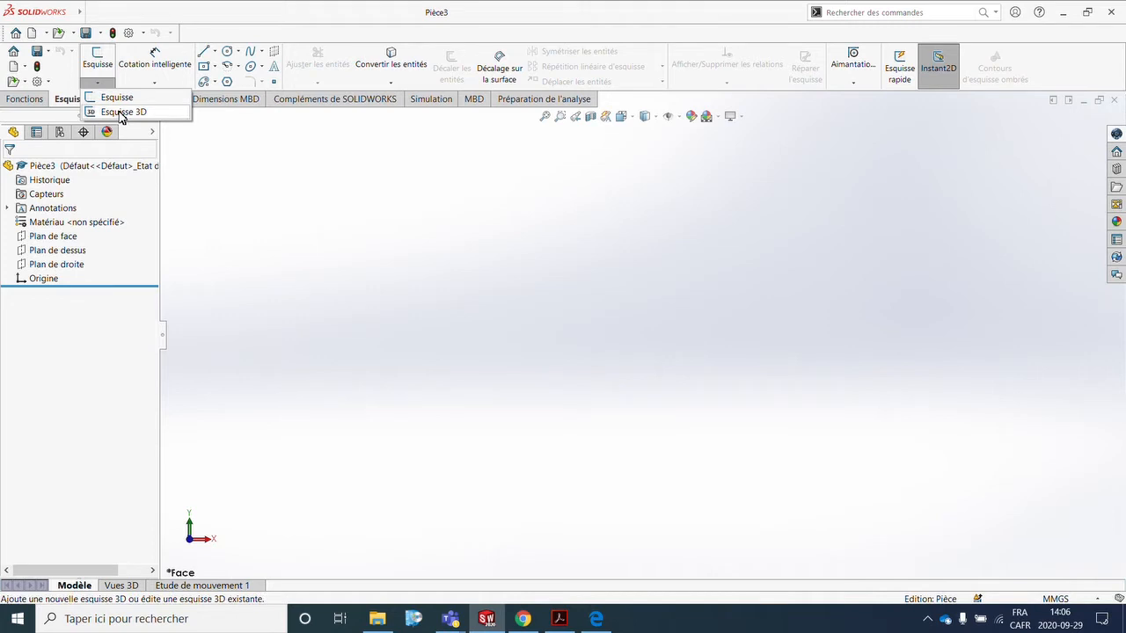
click(121, 113)
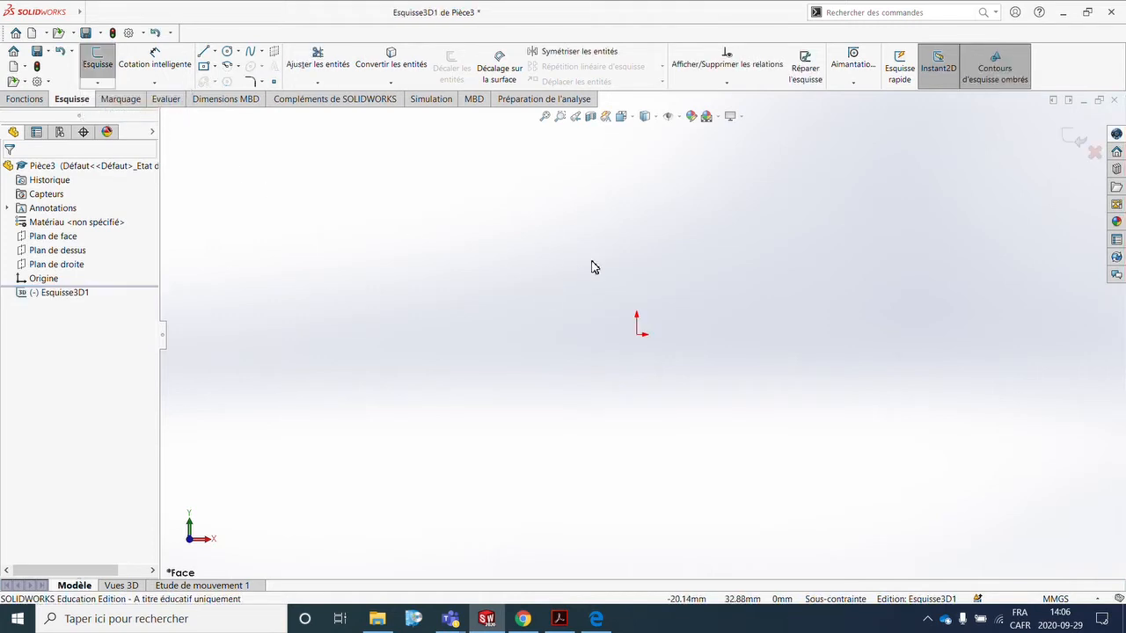
key(ctrl+7)
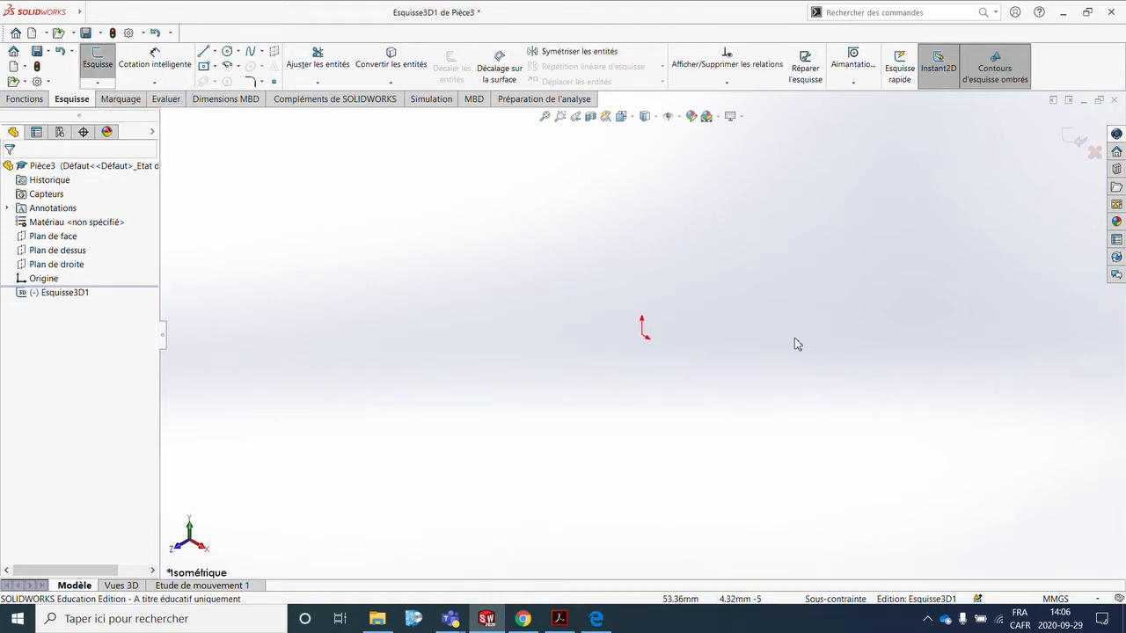
Show the three reference planes: Plan de face, Plan de dessus and Plan de droite
click(55, 236)
ctrl+click(66, 250)
ctrl+click(63, 264)
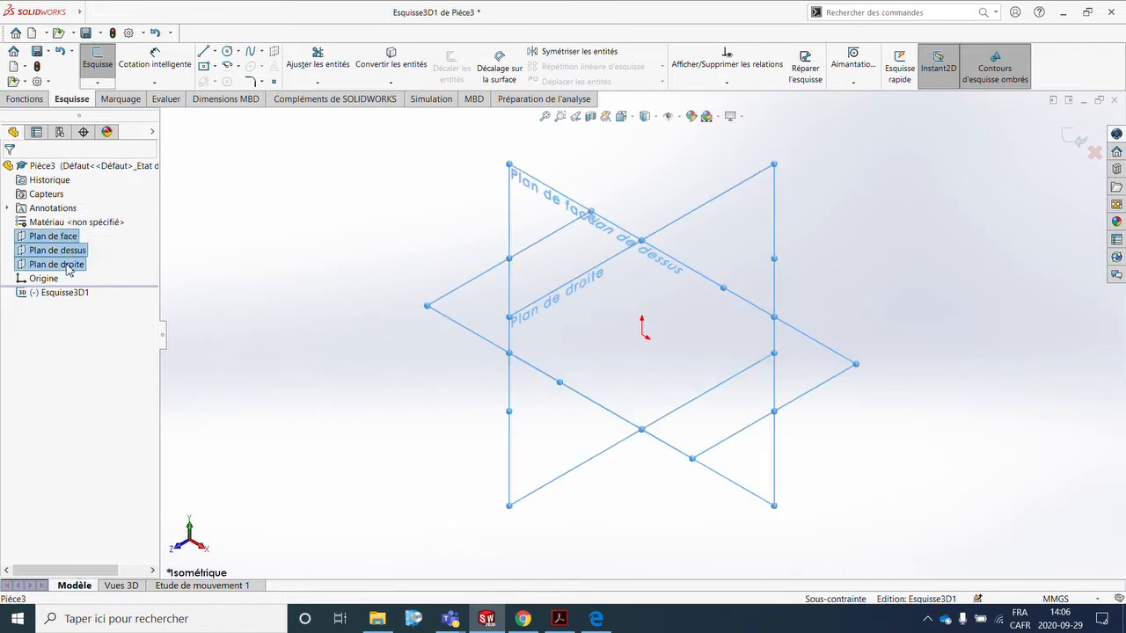
right_click(81, 256)
click(77, 246)
click(856, 352)
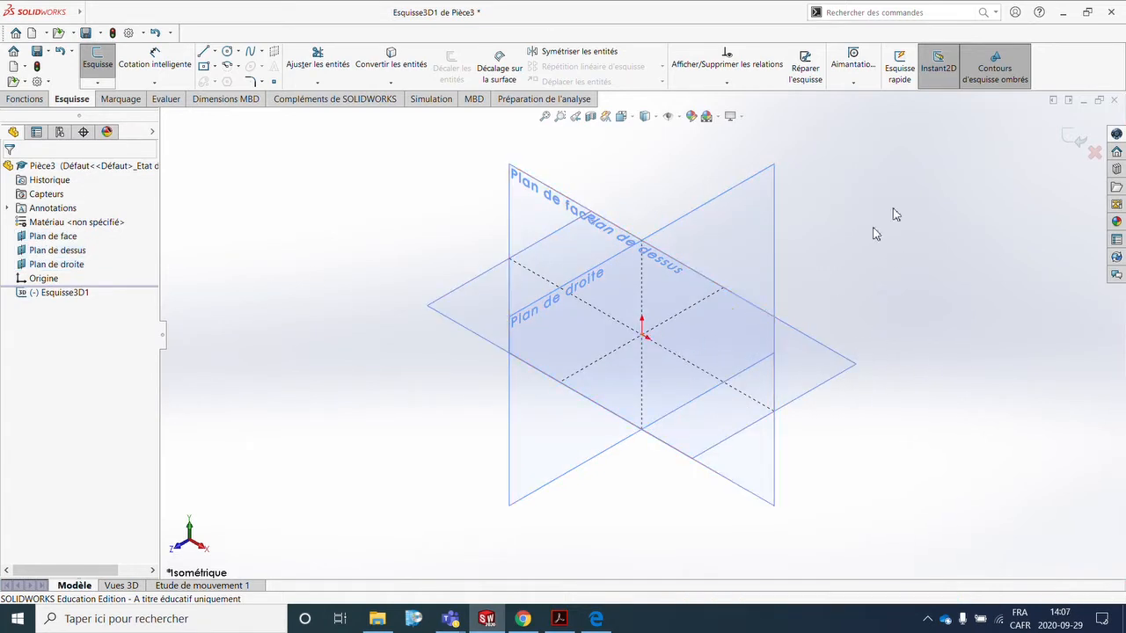
scroll(909, 192, up, 3)
scroll(908, 192, down, 2)
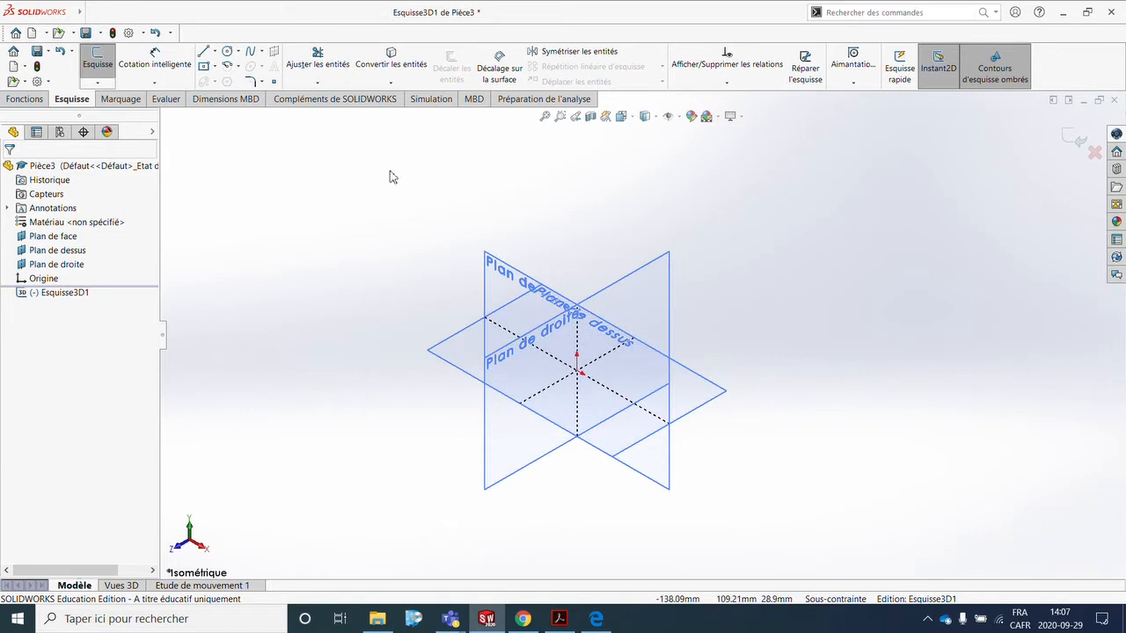
Draw a line about 136 mm long from the origin along negative X, followed by an upward slanted line in the XY plane
click(204, 55)
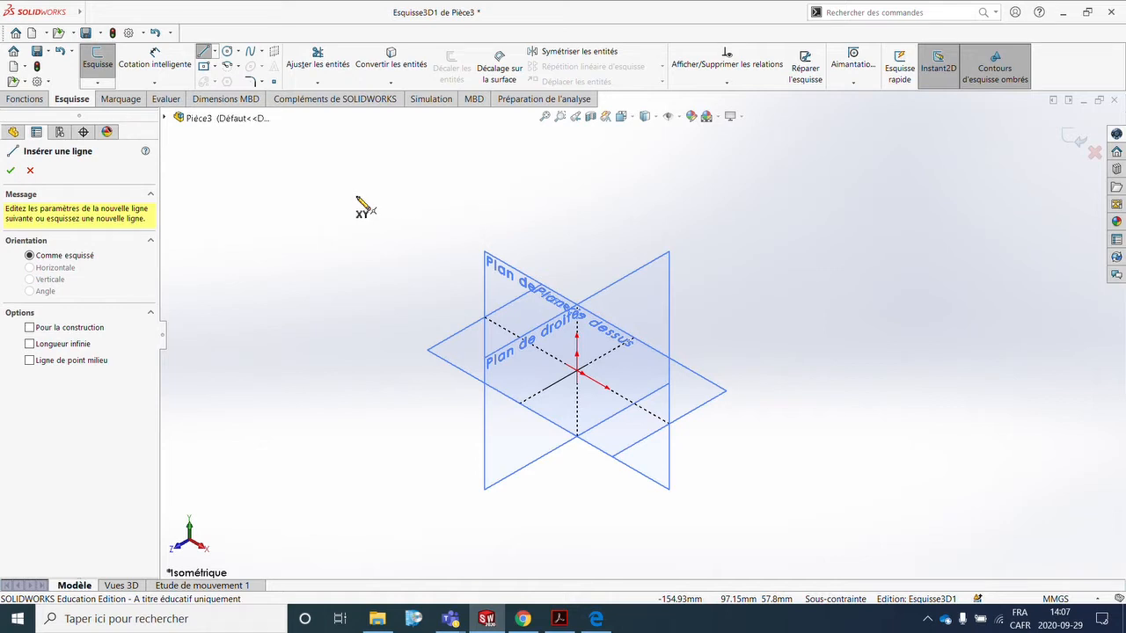
click(579, 374)
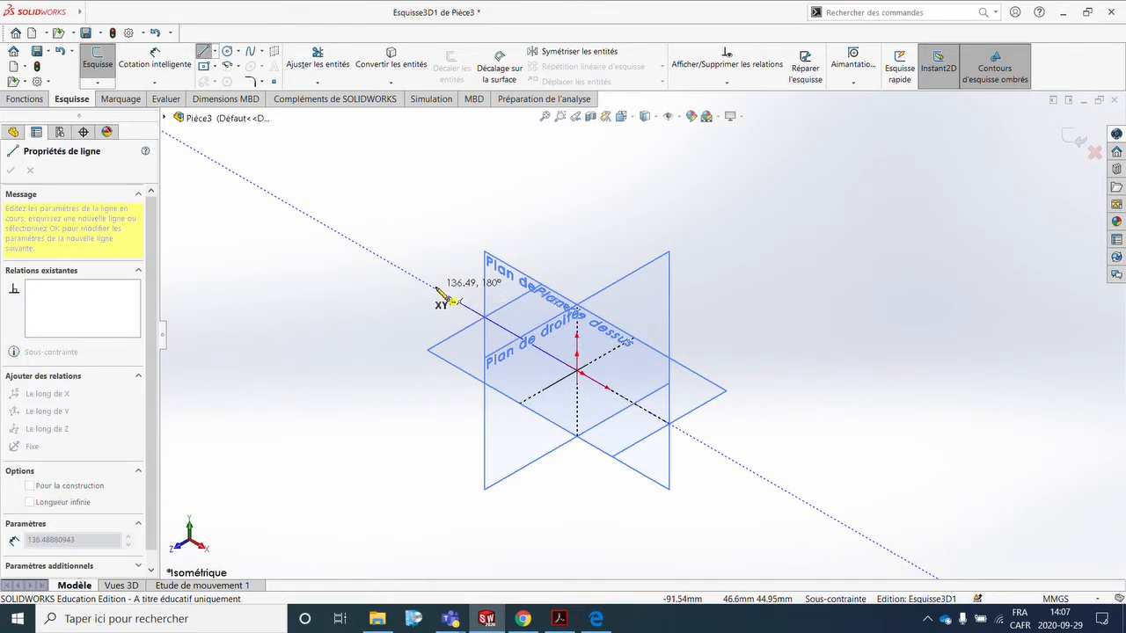
click(436, 288)
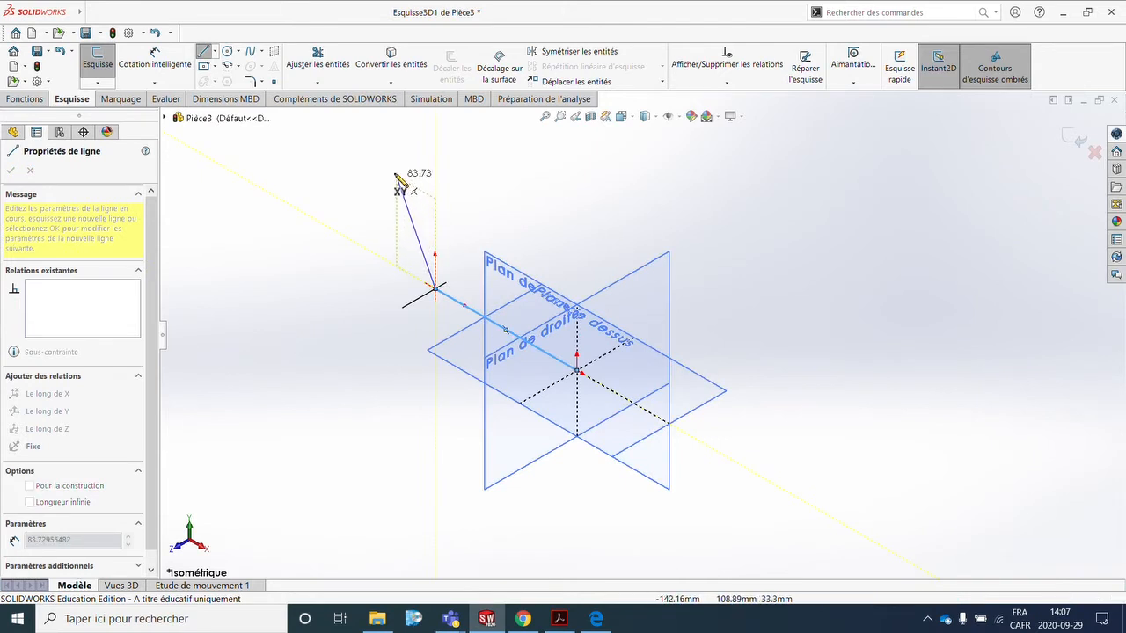
click(384, 167)
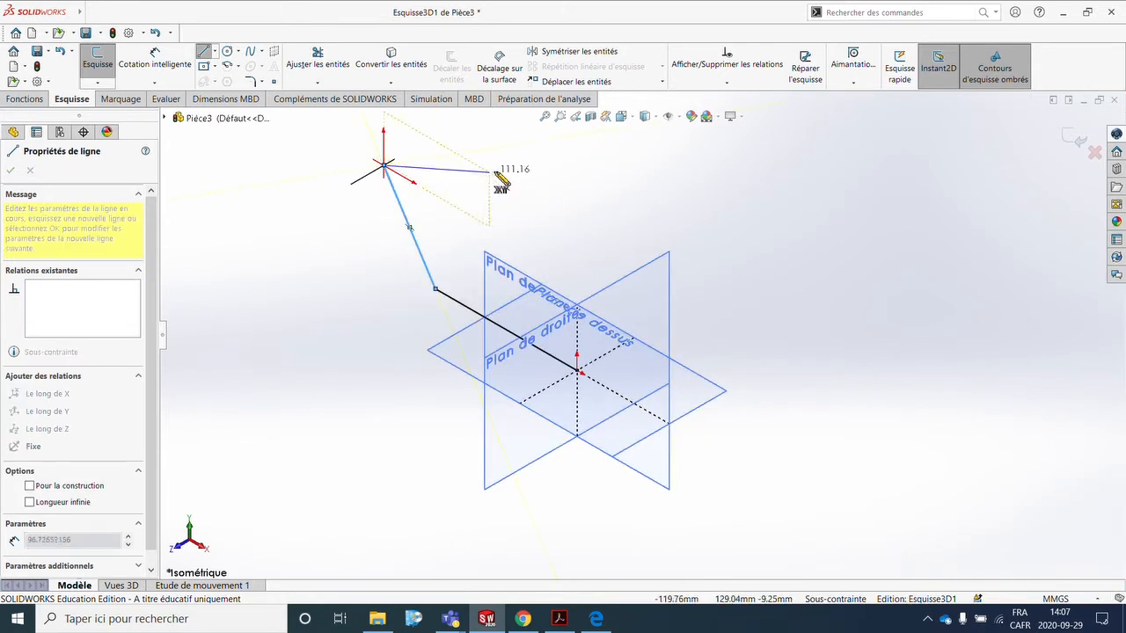
Continue the line chain with a segment about 259 mm long backward along Z, followed by a segment along positive X
scroll(495, 174, up, 1)
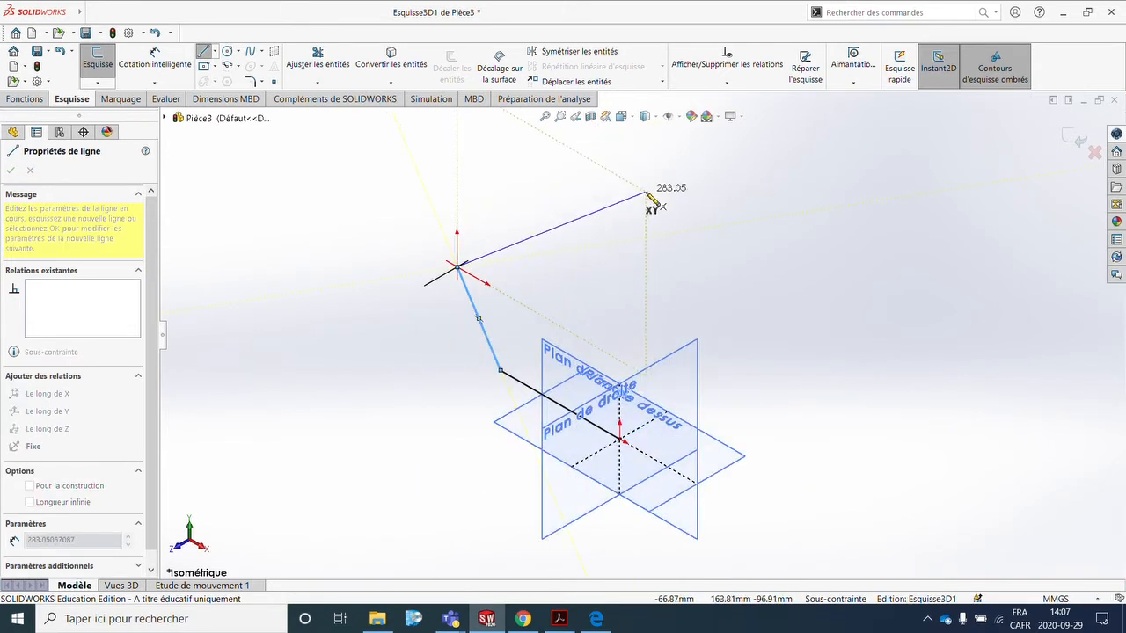
key(Tab)
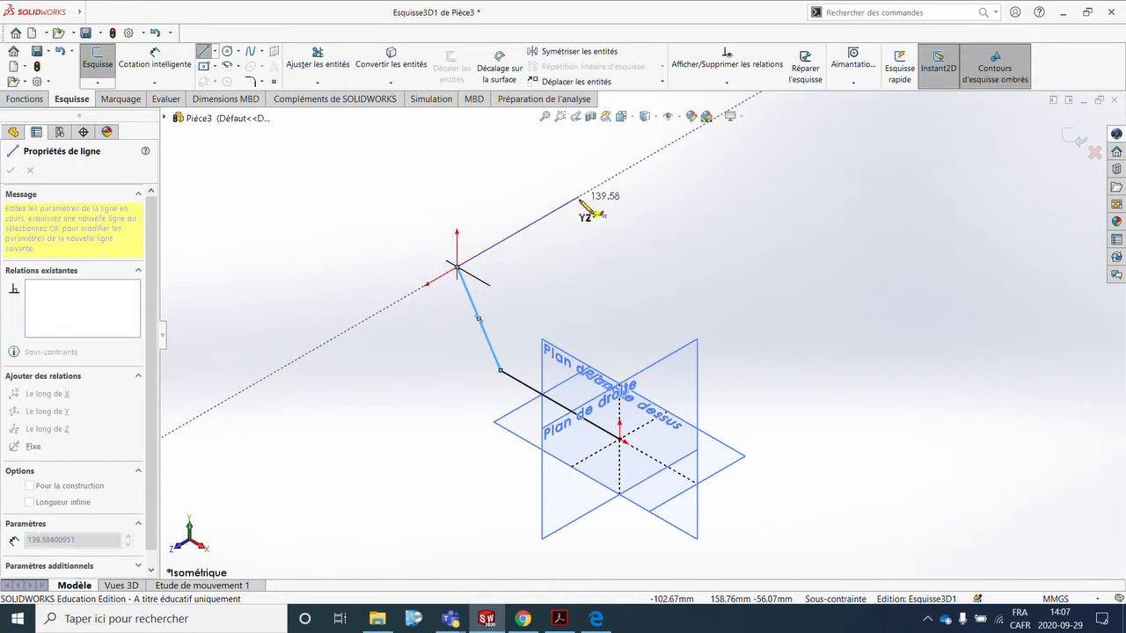
click(682, 139)
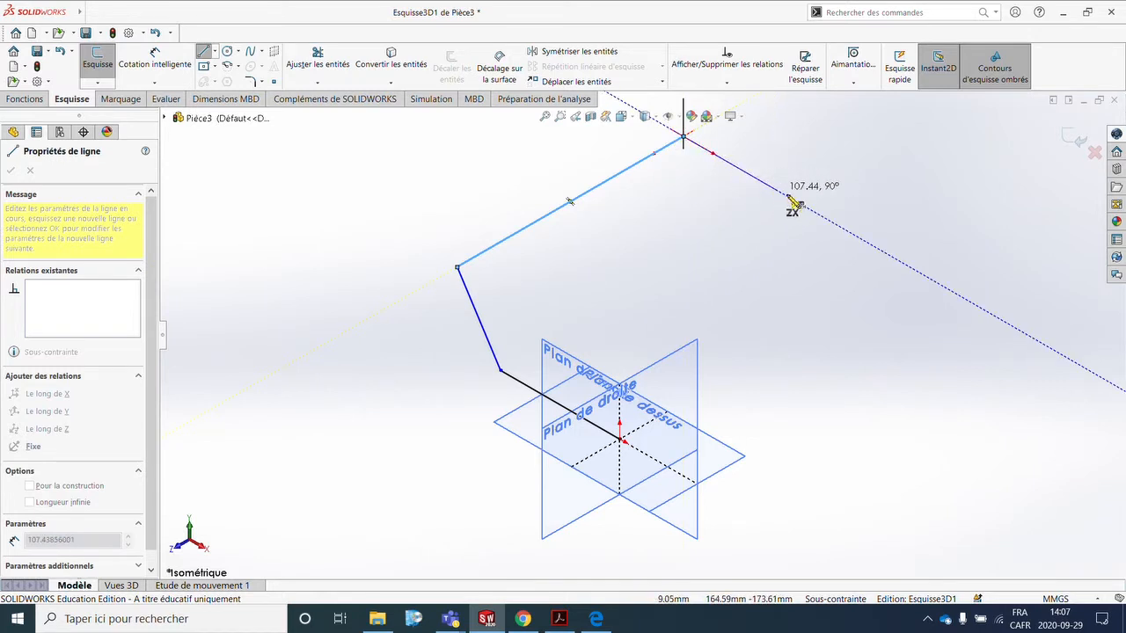
click(949, 291)
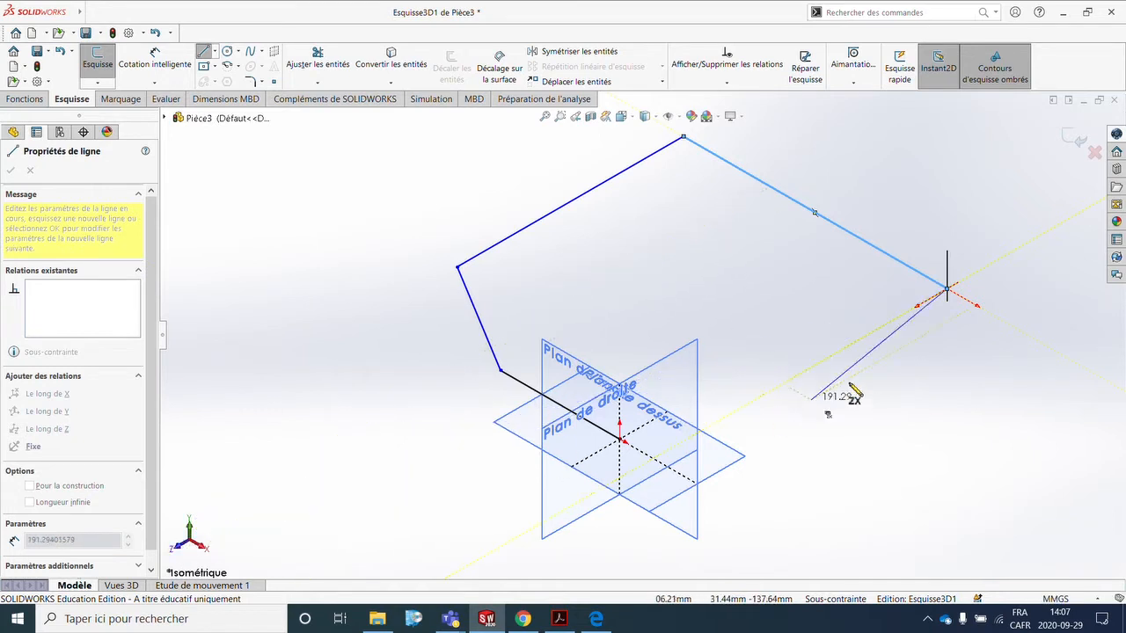
Continue the line chain with a segment sloping downward and forward in the YZ plane
key(Tab)
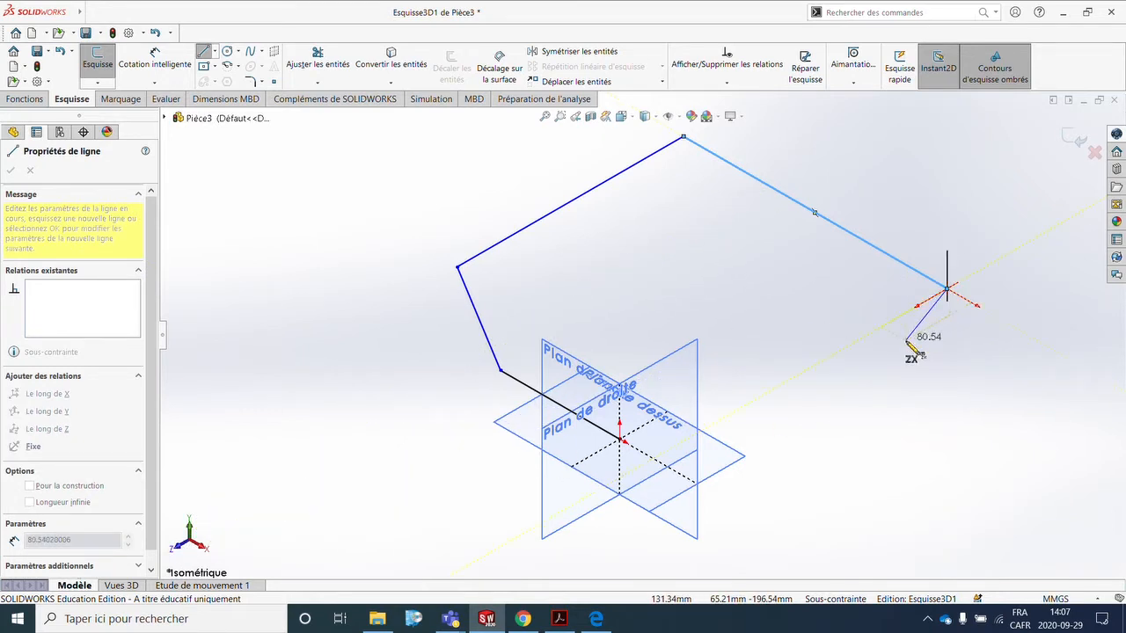
key(Tab)
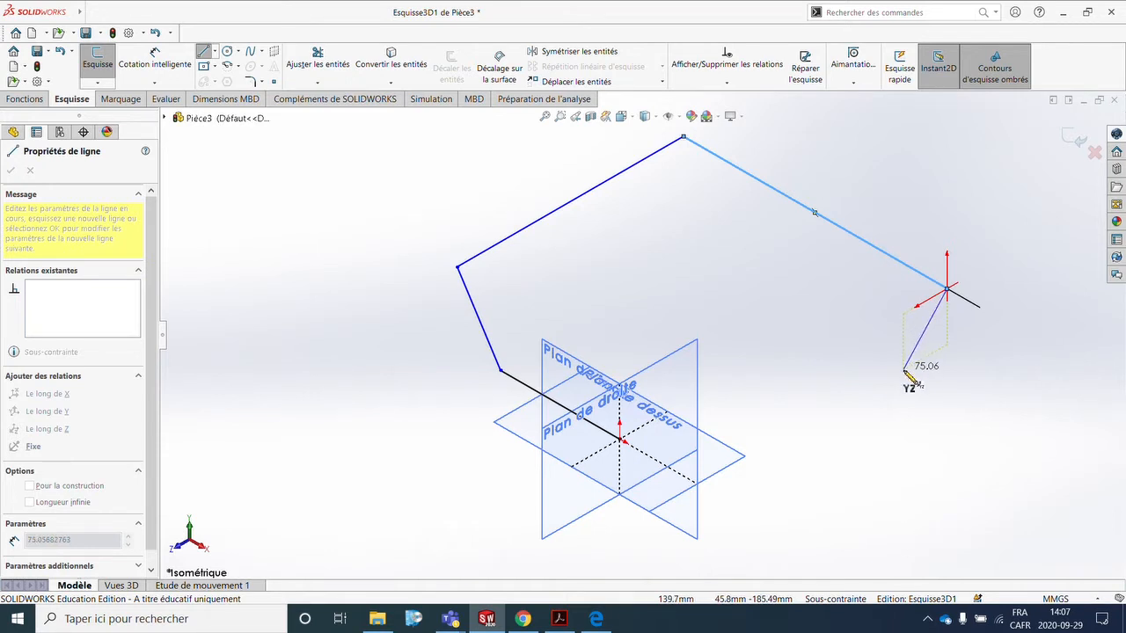
click(807, 451)
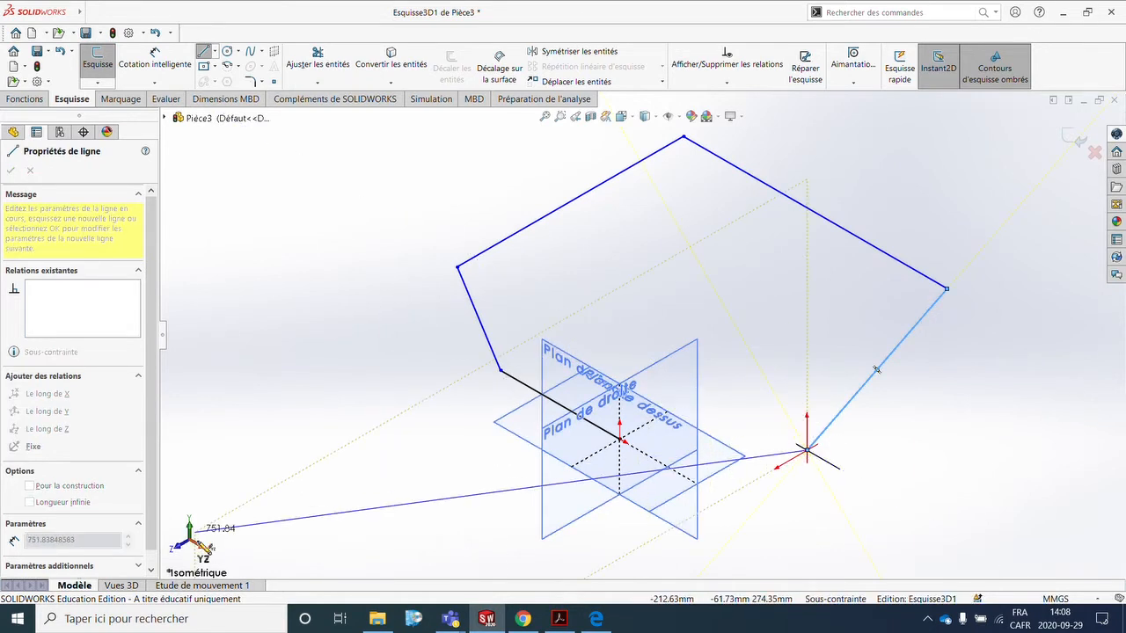
Add a short segment along negative X and a final short slanted segment in the YZ plane to end the line chain
key(Tab)
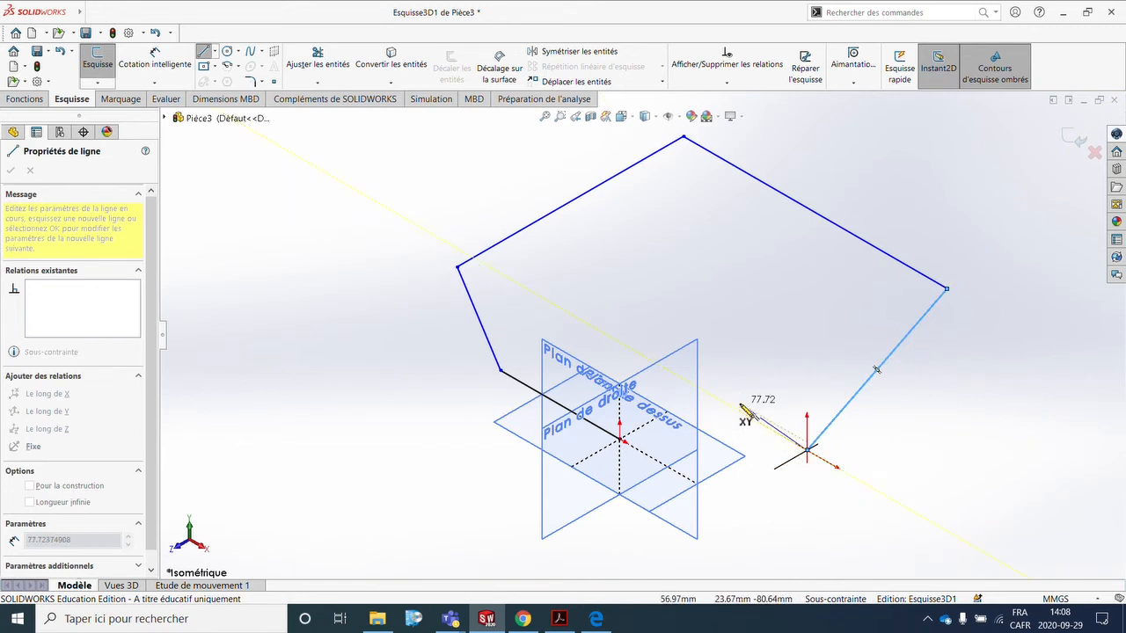
click(748, 414)
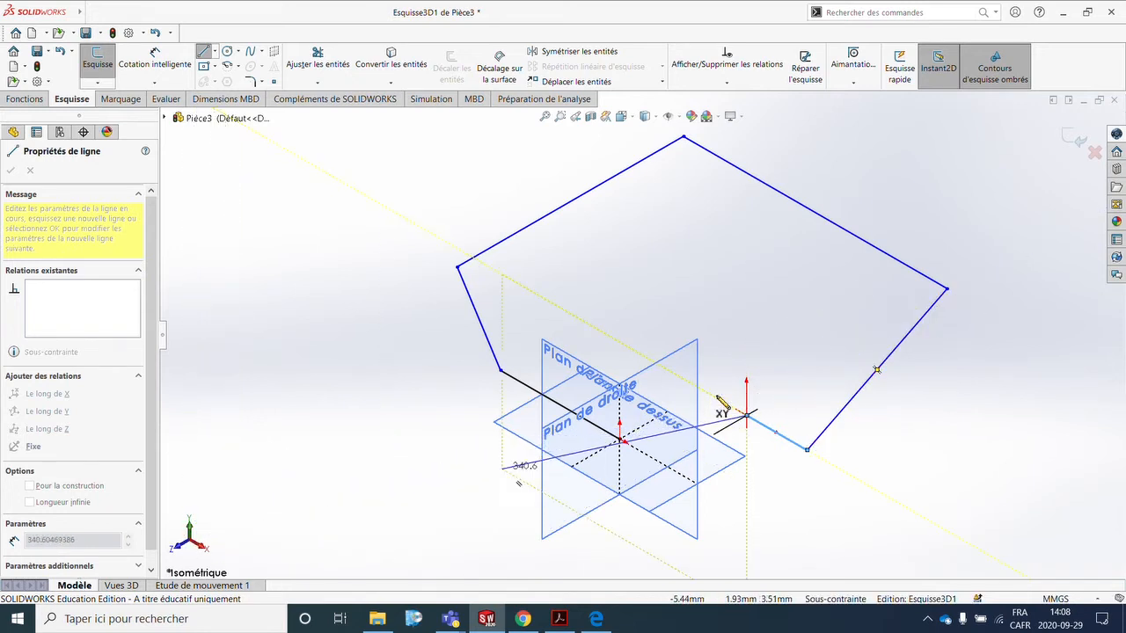
key(Tab)
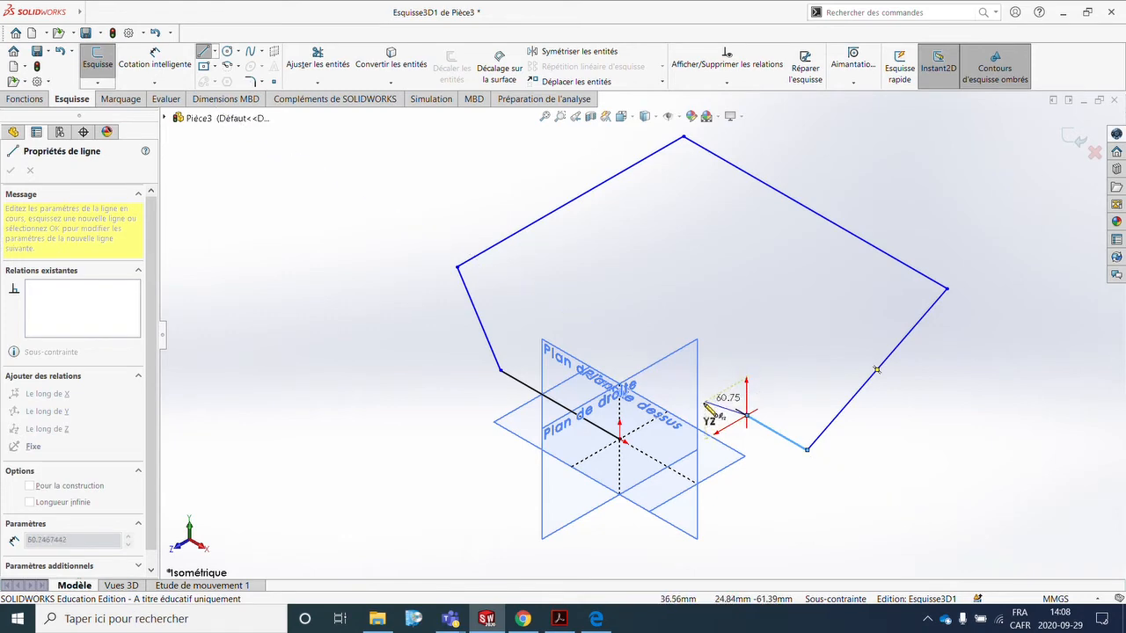
click(682, 390)
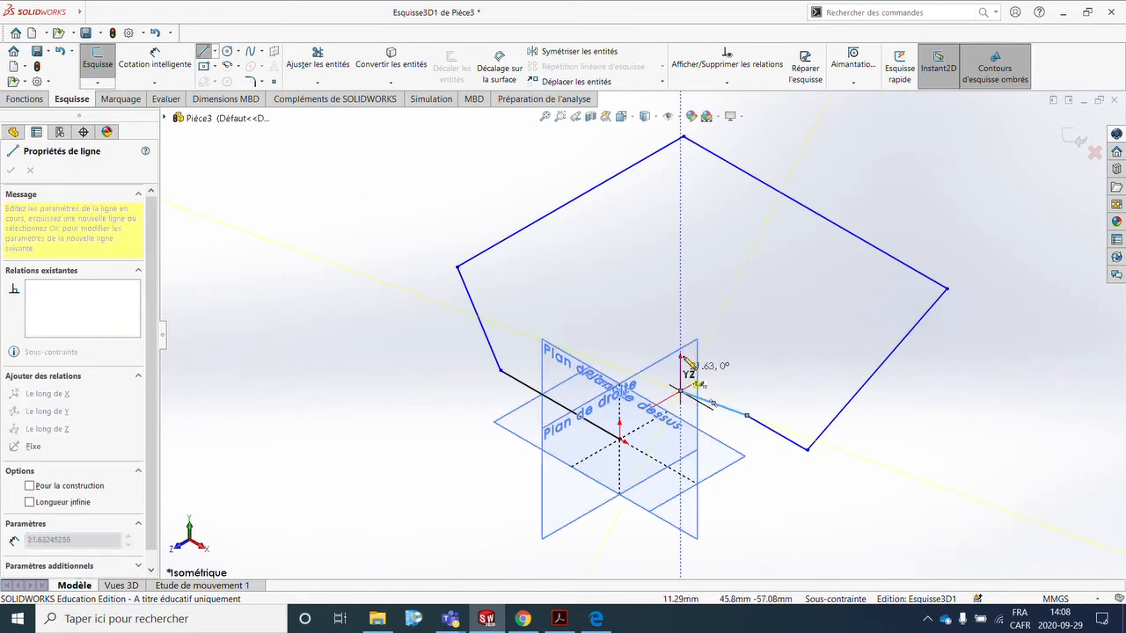
key(Escape)
mouse_move(769, 355)
middle_down()
mouse_move(830, 279)
mouse_move(721, 278)
mouse_move(615, 176)
mouse_move(678, 254)
mouse_move(799, 299)
mouse_move(777, 344)
mouse_move(777, 329)
middle_up()
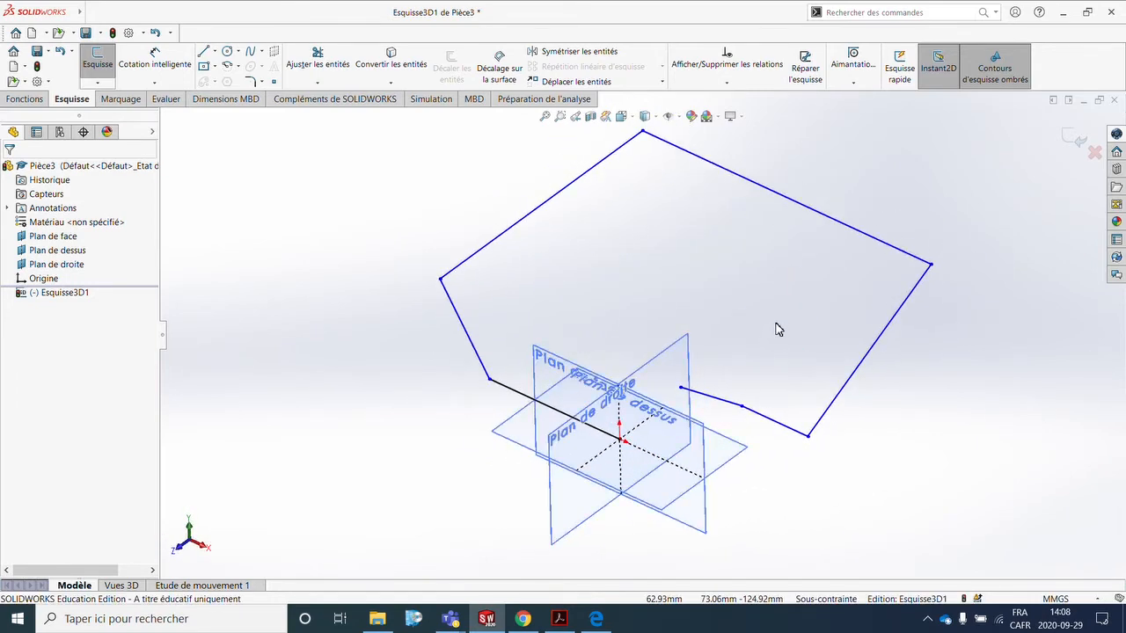
key(ctrl+7)
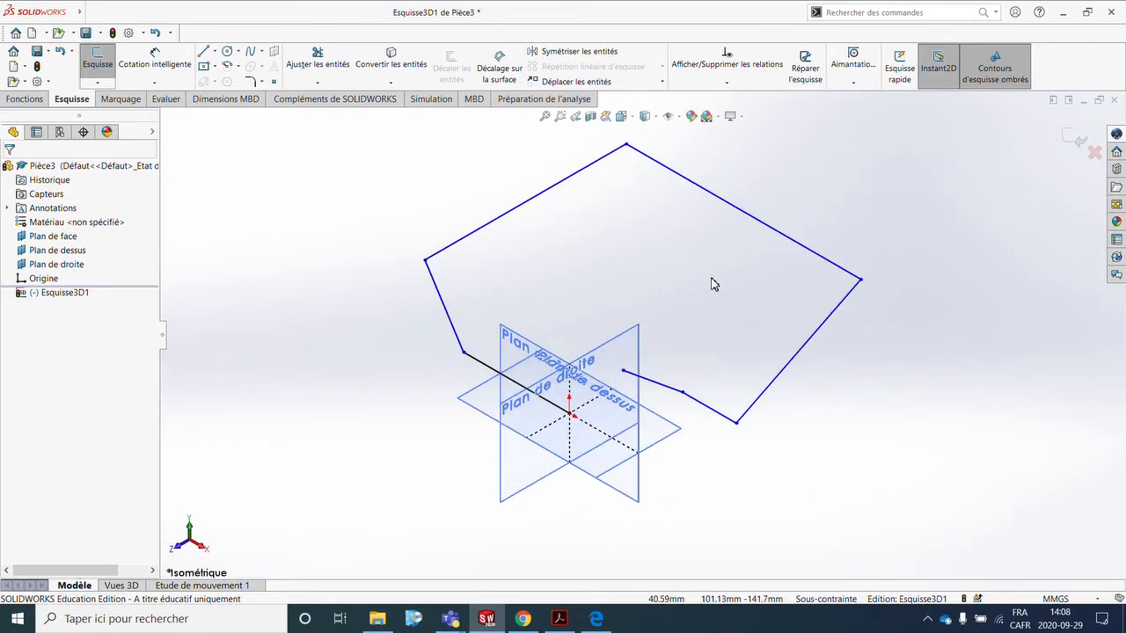
scroll(669, 218, up, 2)
scroll(739, 224, down, 2)
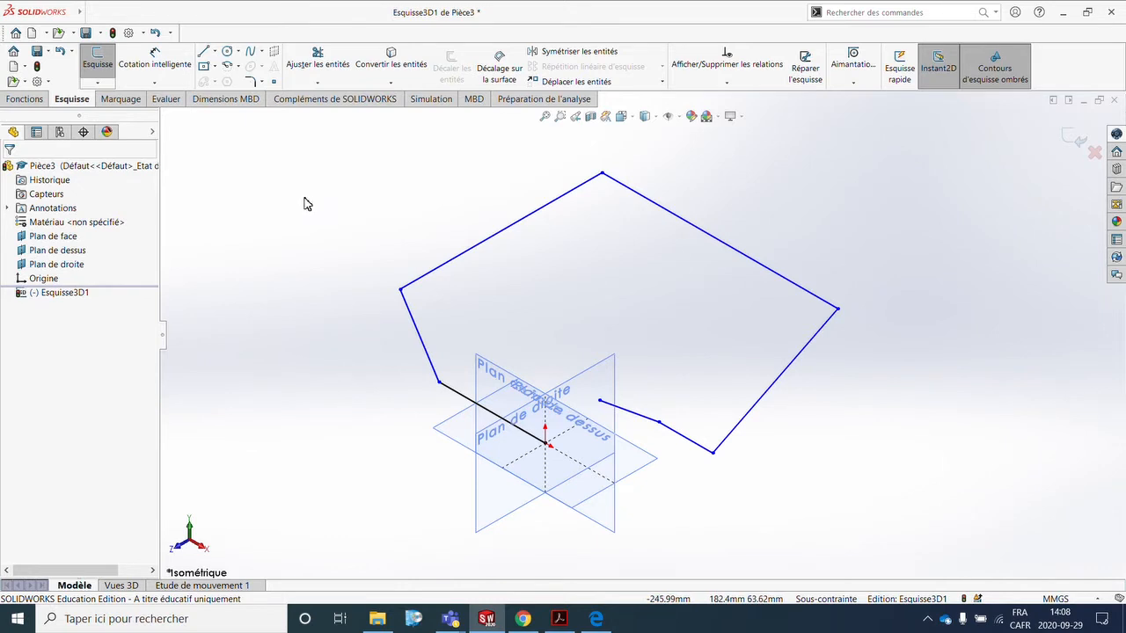
click(172, 69)
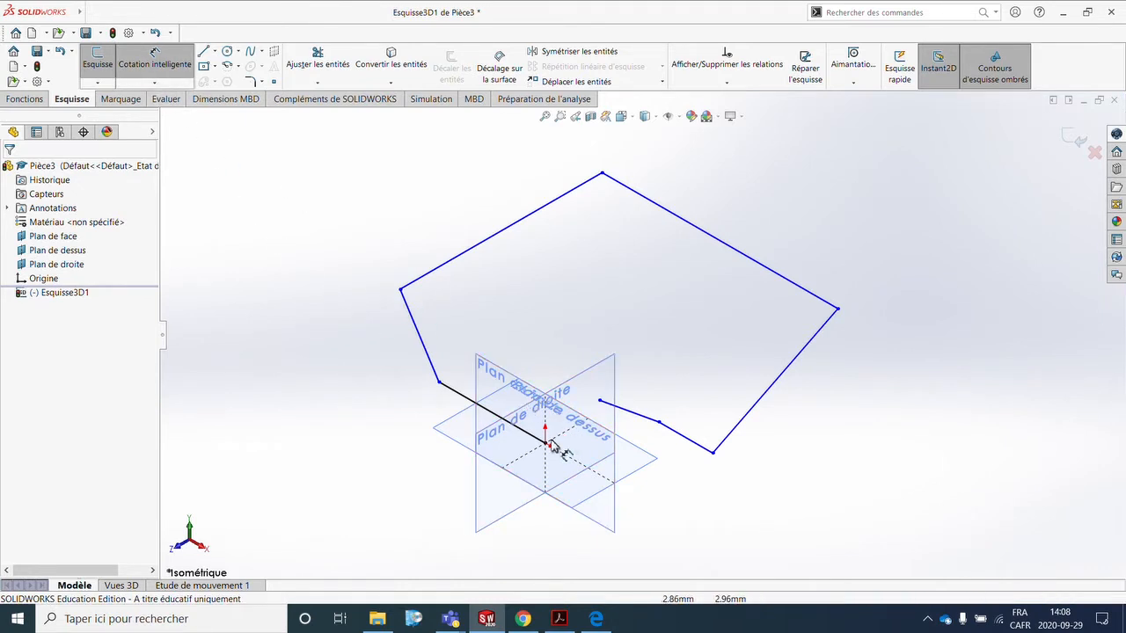
click(420, 368)
click(420, 277)
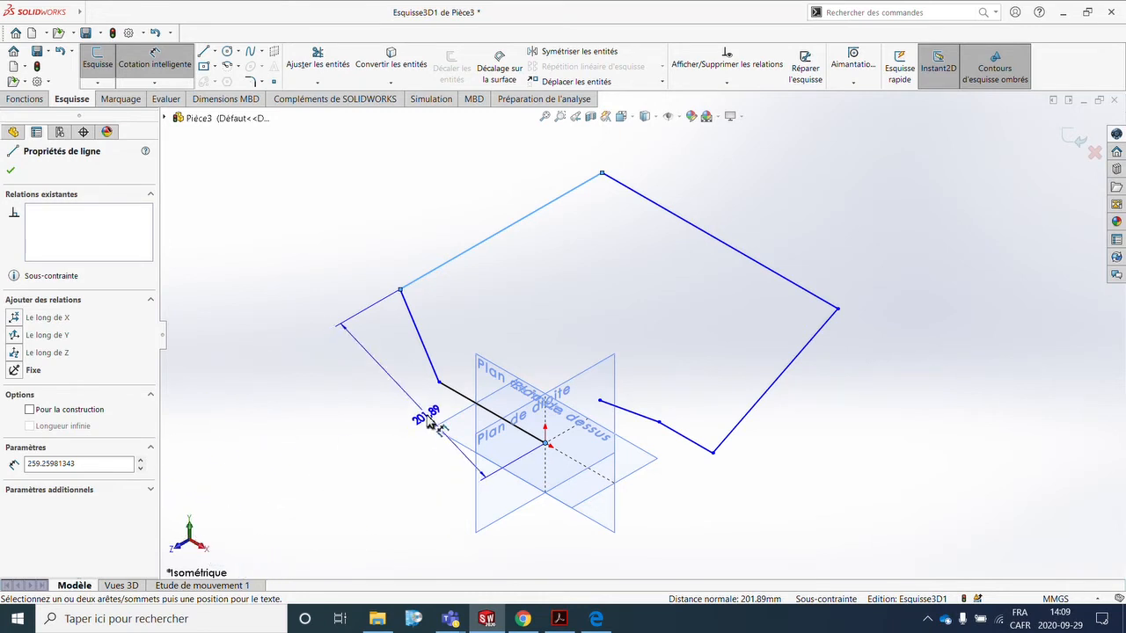
key(Escape)
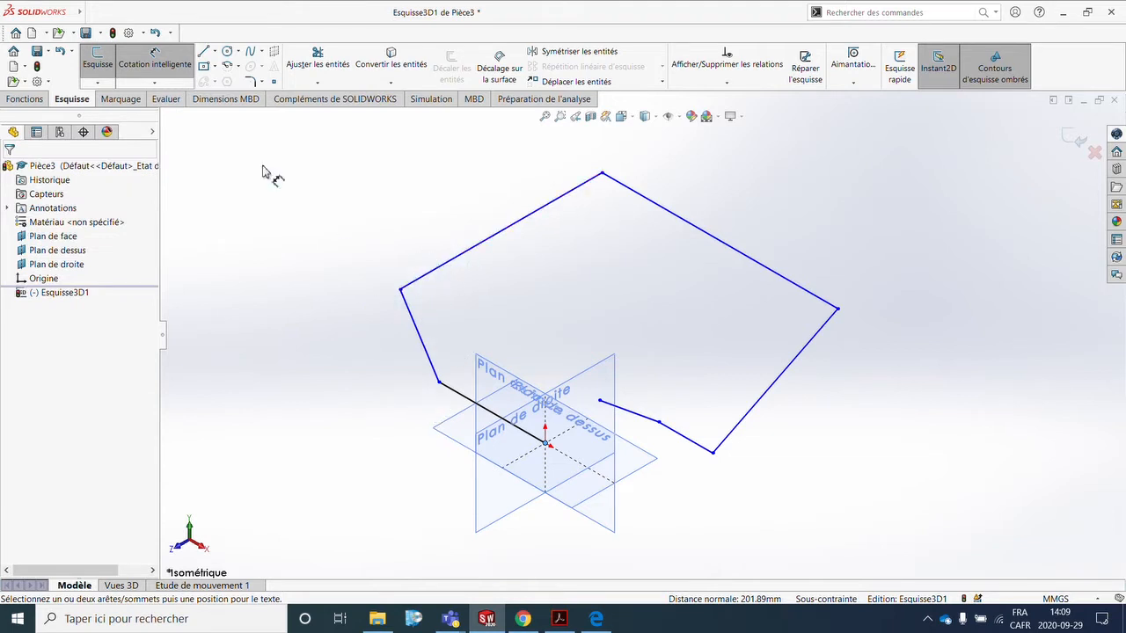
Draw a construction line about 106 mm long downward from the upper end of the first slanted line and constrain it along Y
click(214, 53)
click(255, 80)
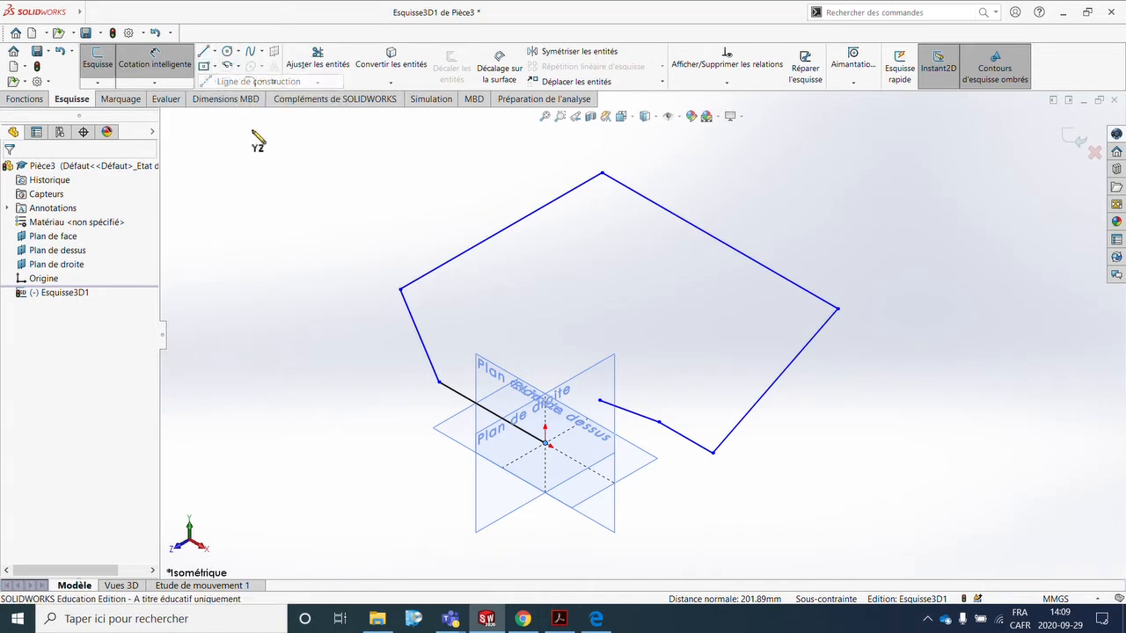
click(400, 291)
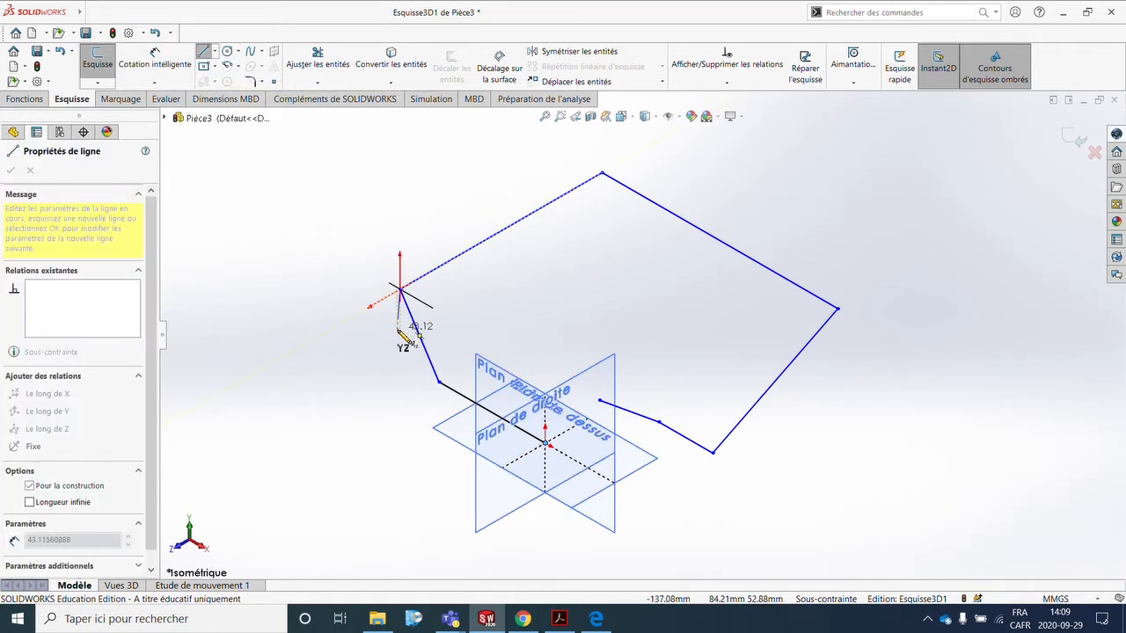
double_click(382, 392)
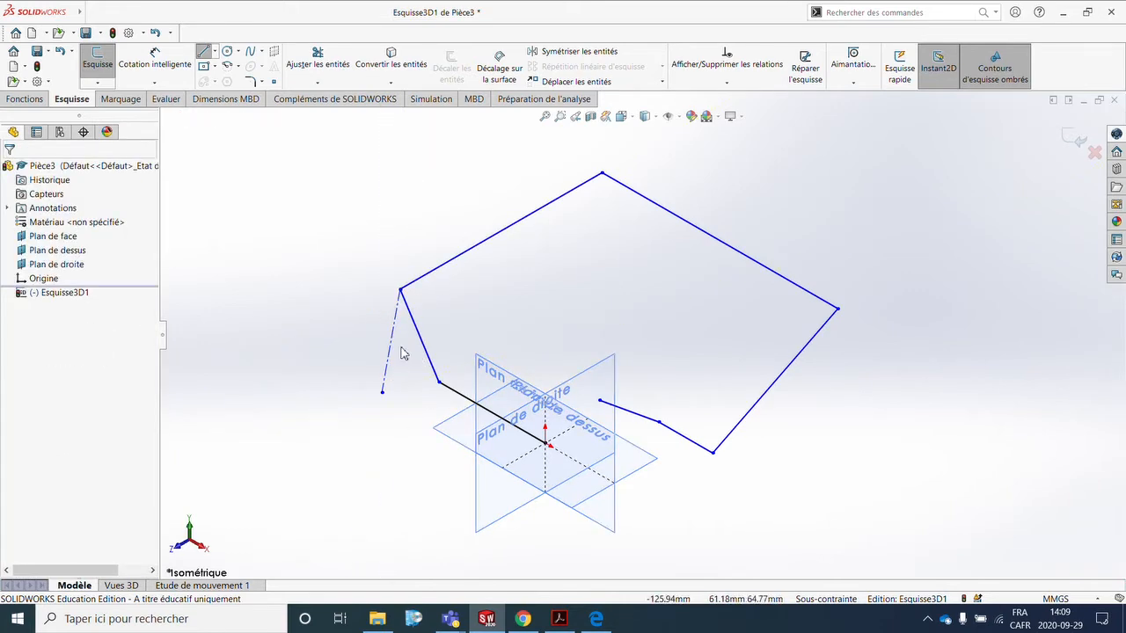
click(396, 314)
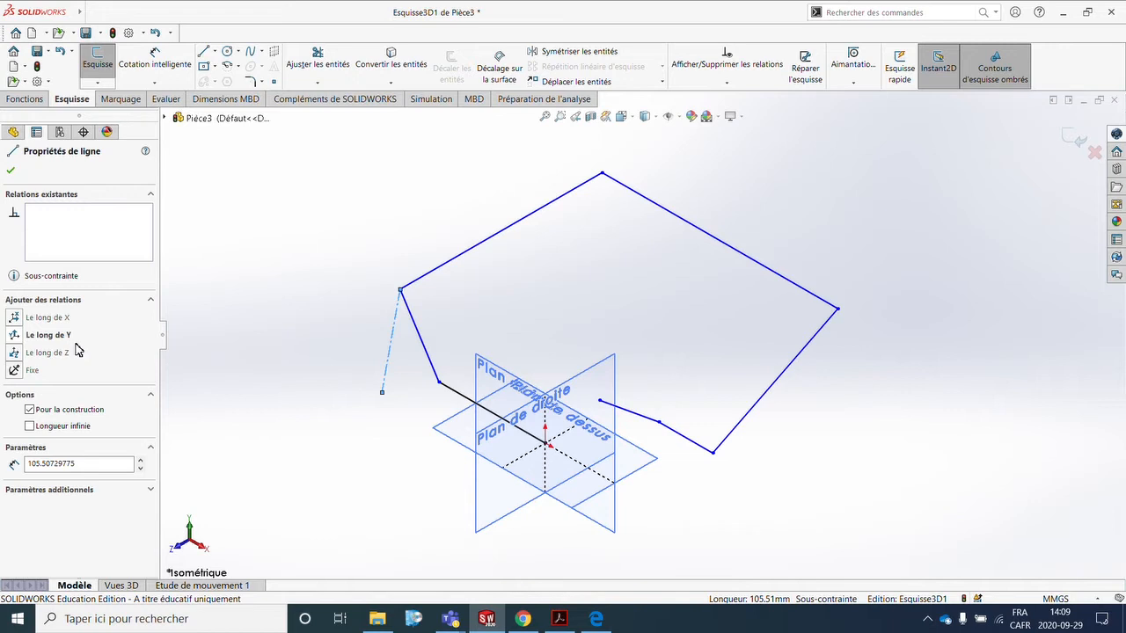
click(15, 338)
click(281, 402)
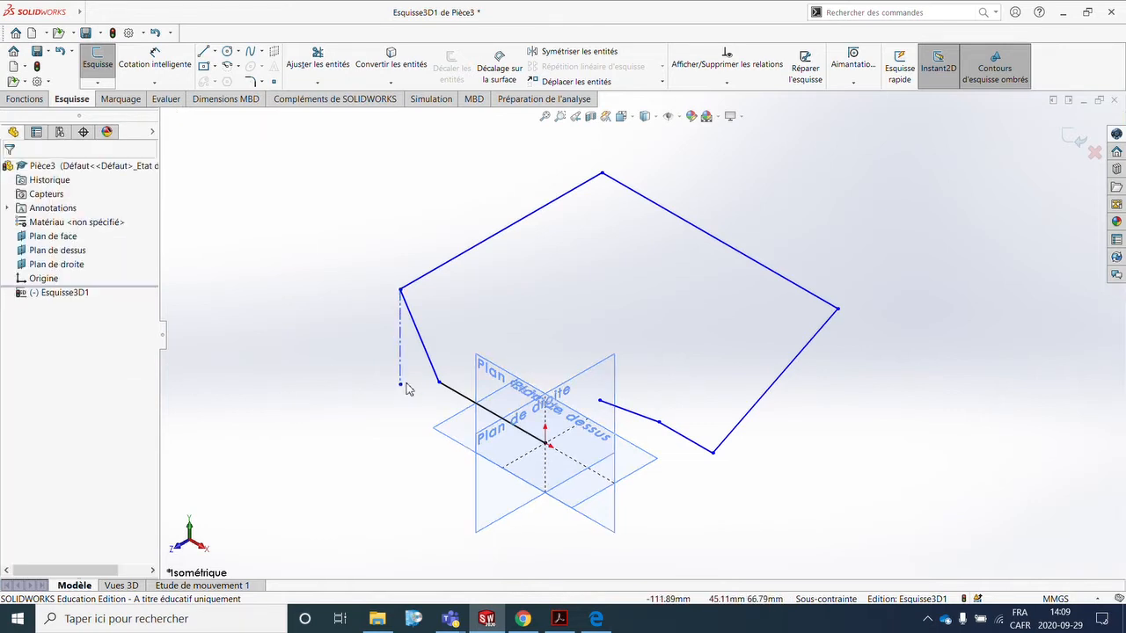
Turn on the display of sketch relations in the graphics area
click(400, 365)
click(319, 292)
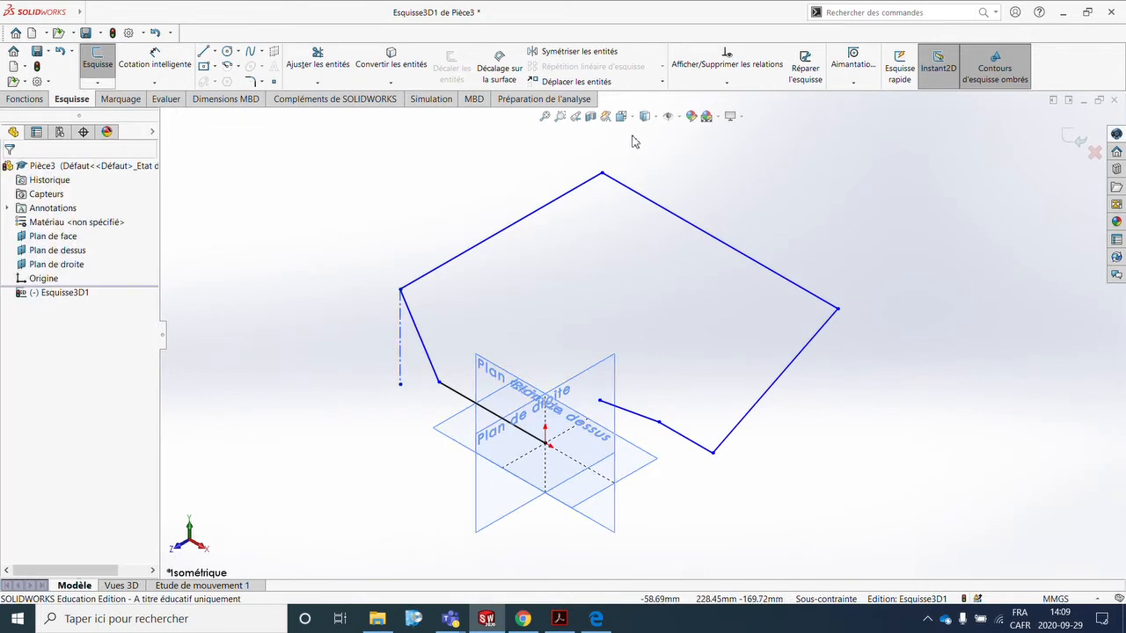
click(676, 116)
click(670, 215)
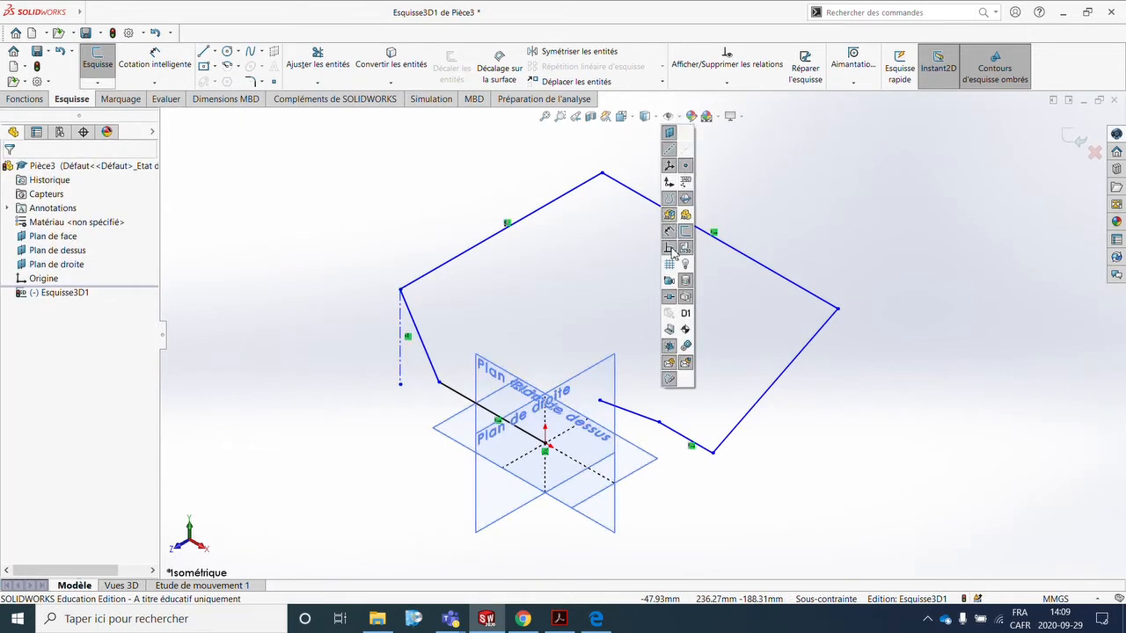
Dimension the horizontal distance from the vertical construction line to the origin as 175.88 mm
click(154, 59)
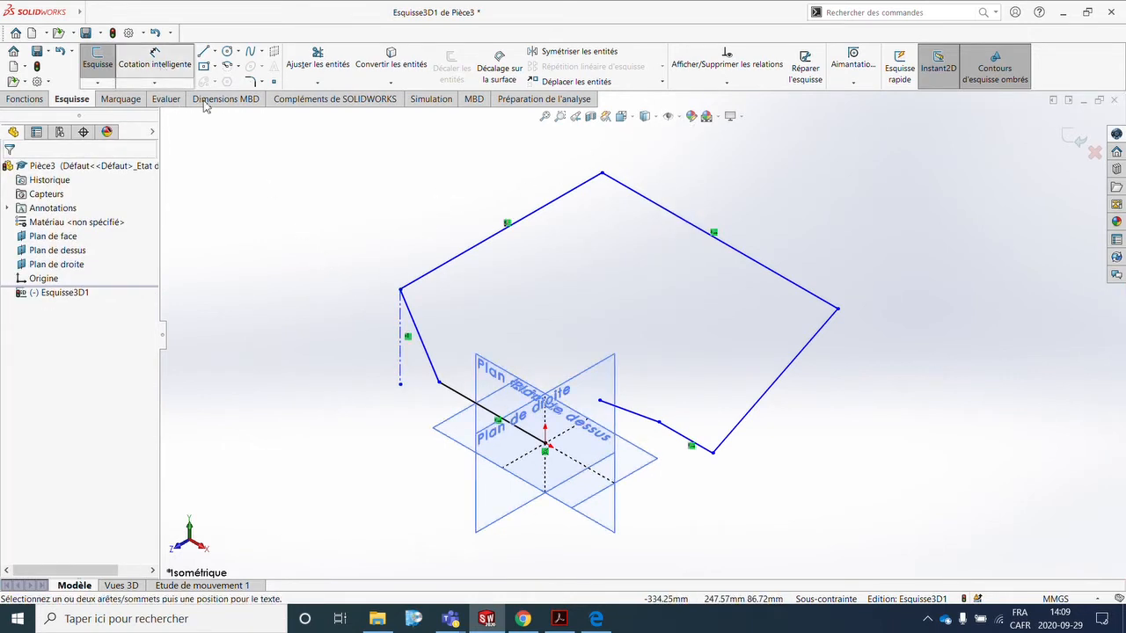
click(402, 374)
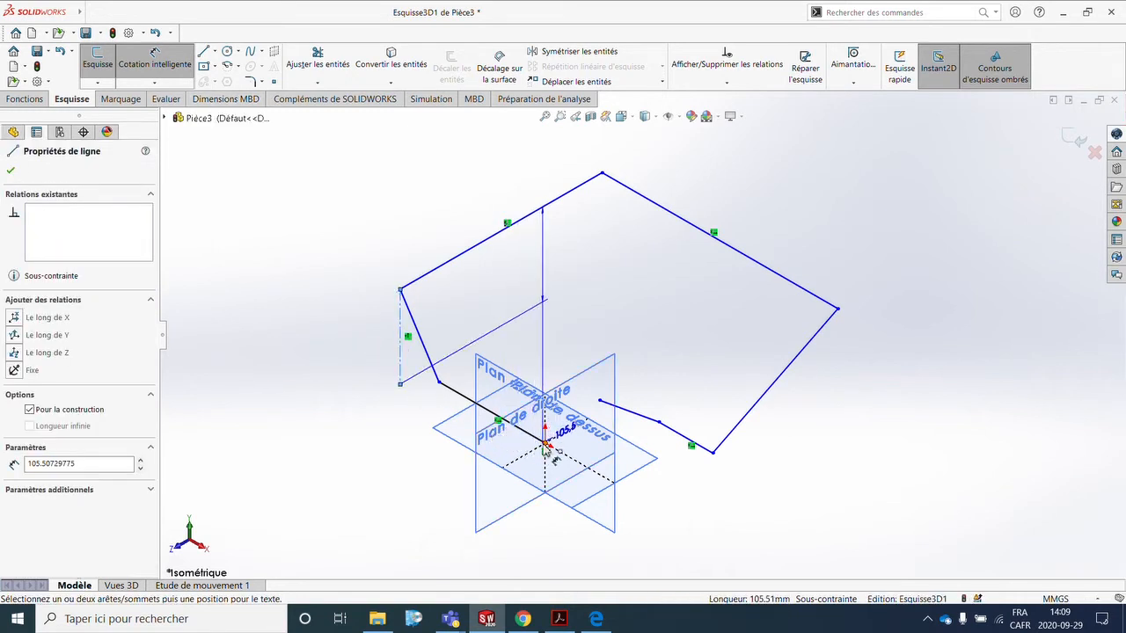
click(545, 449)
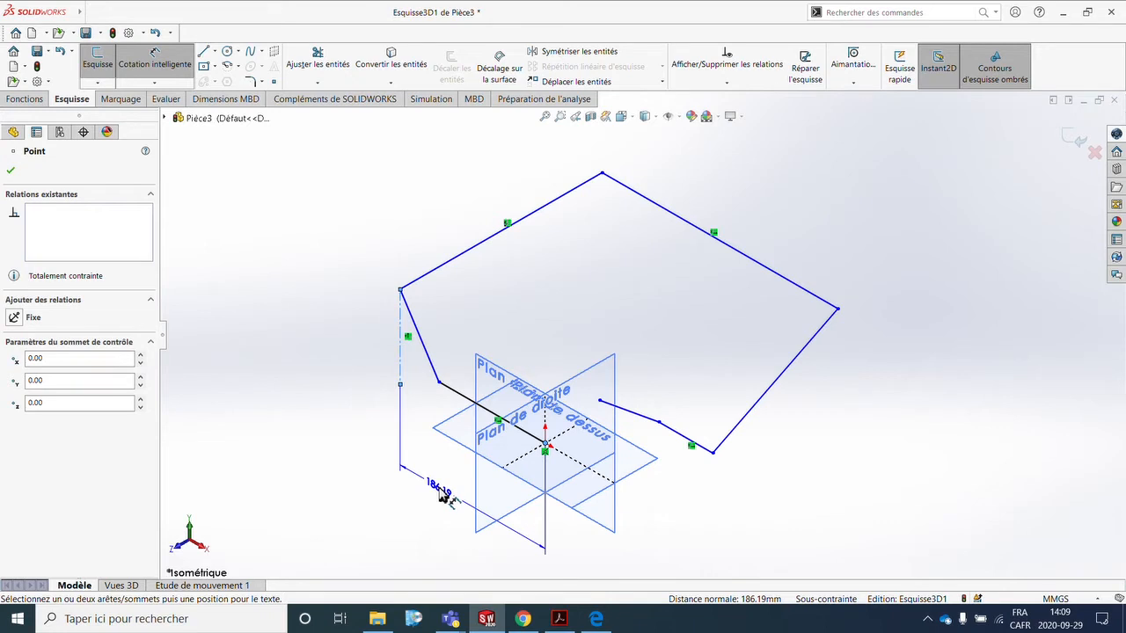
click(442, 494)
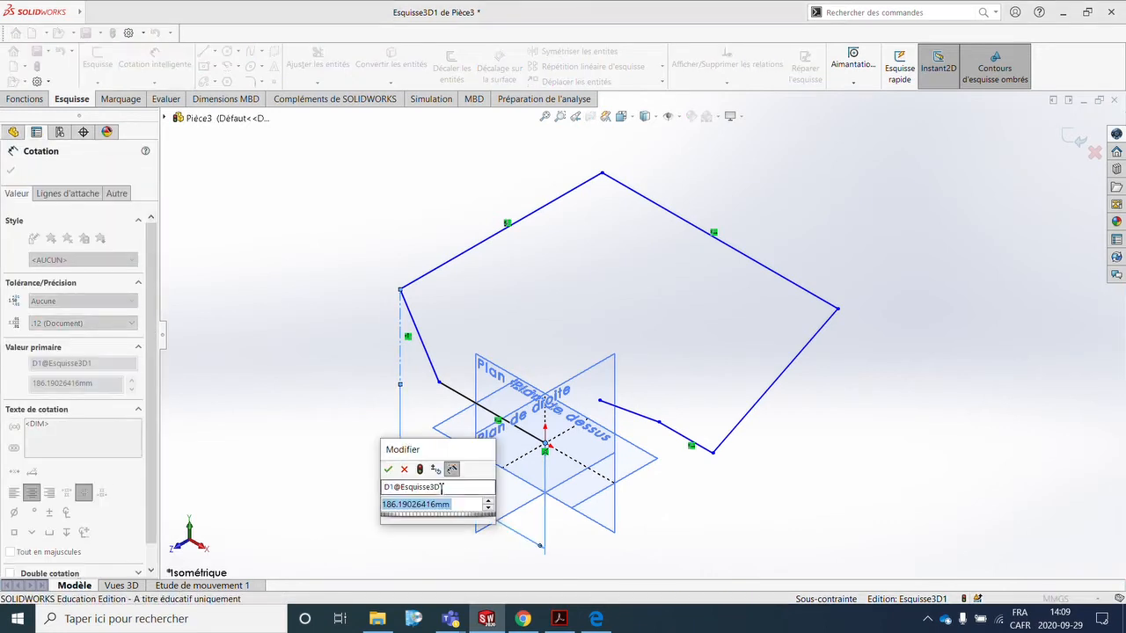
text(175.88)
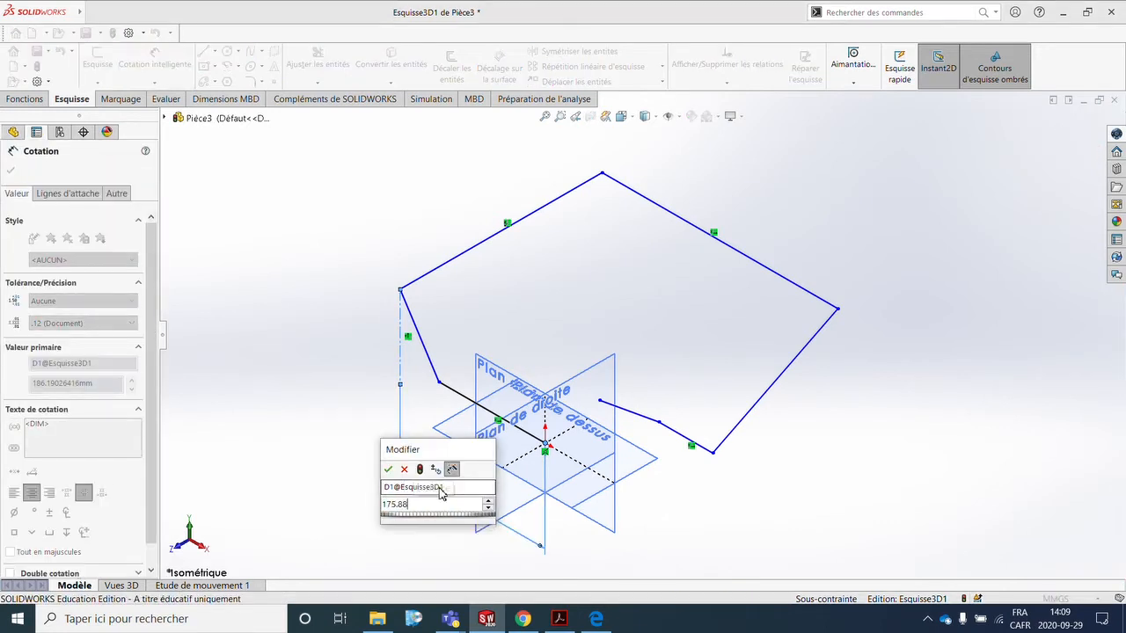
key(Return)
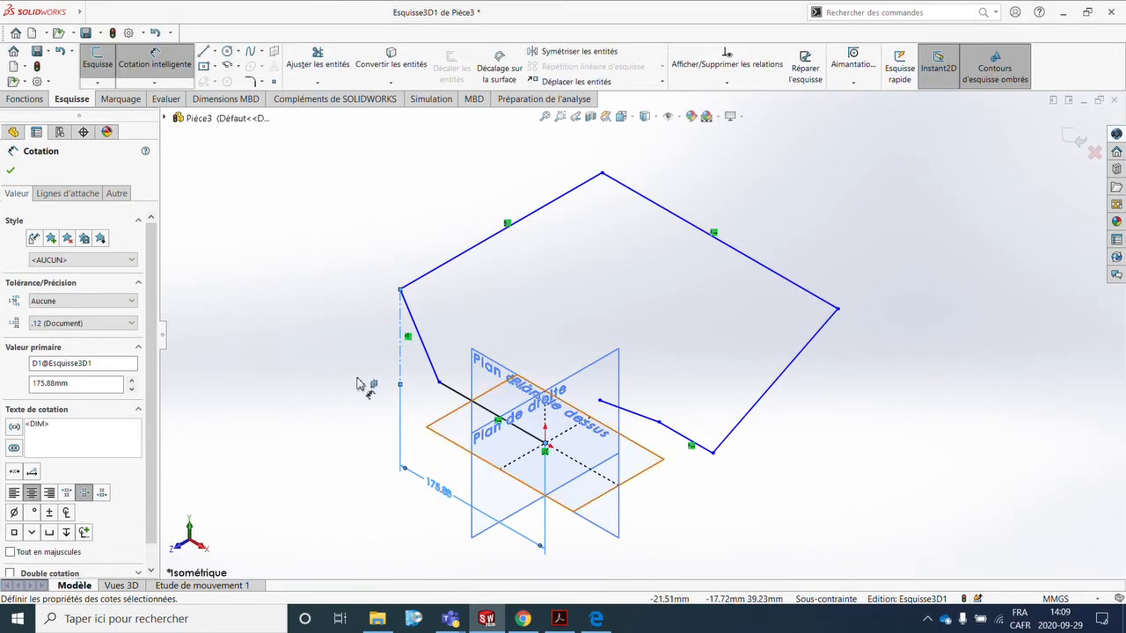
Round the corner between the first line and the slanted line with a 30 mm sketch fillet
click(253, 82)
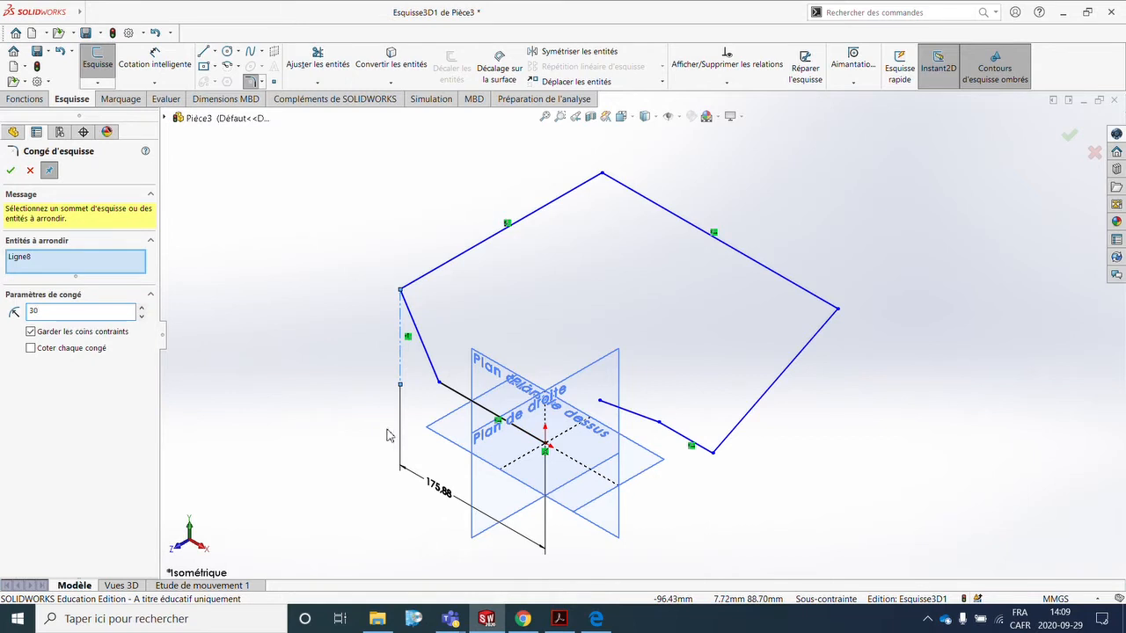
right_click(35, 261)
click(75, 279)
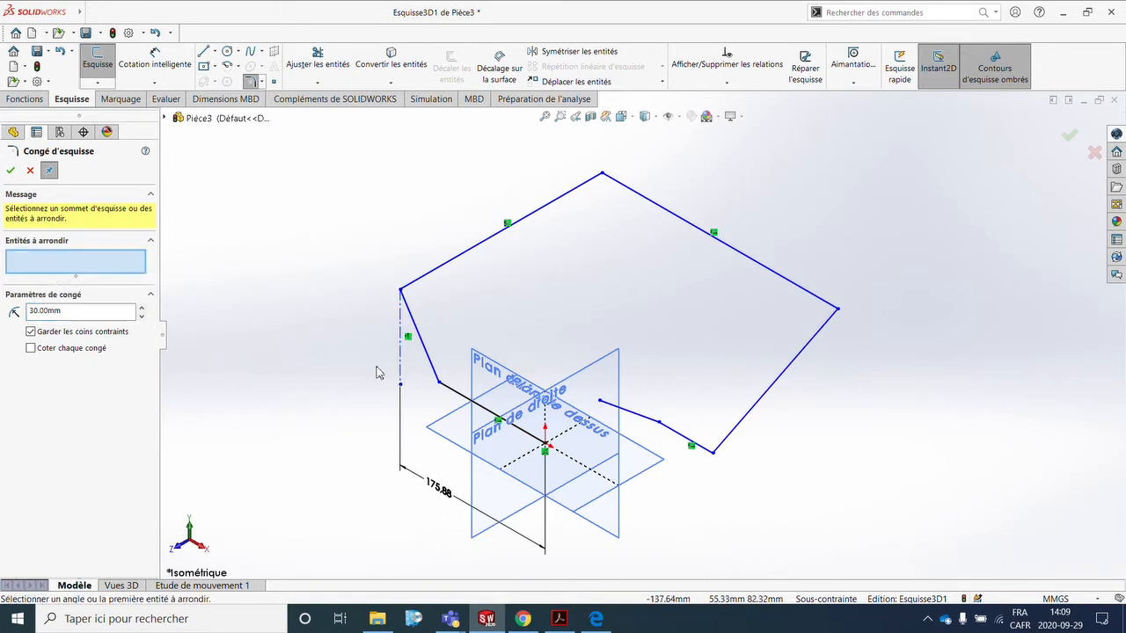
click(438, 382)
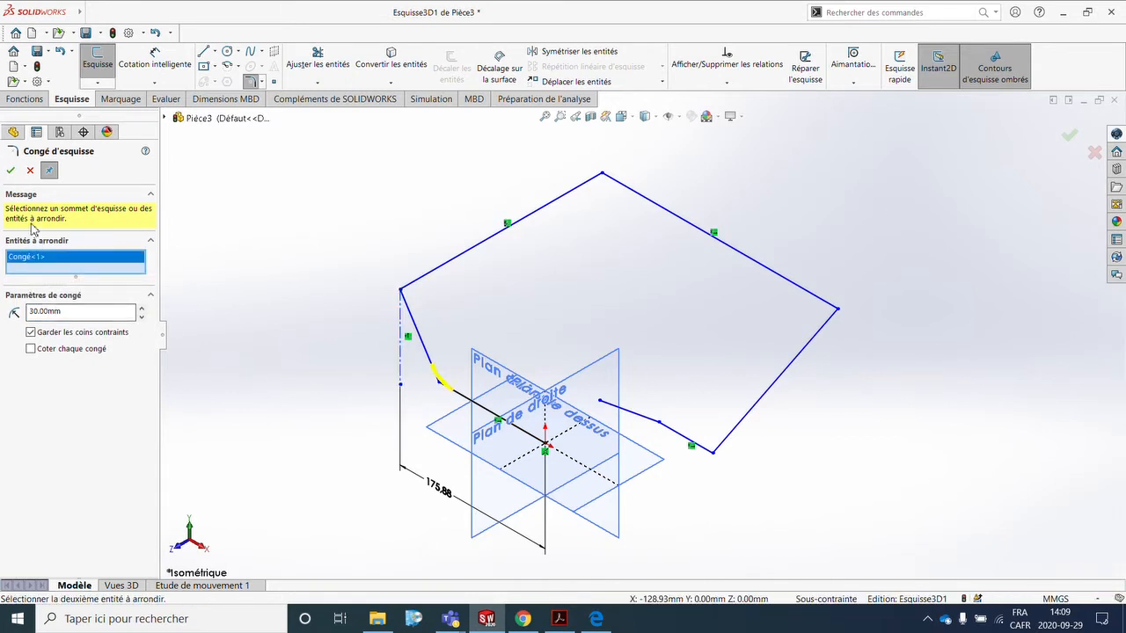
click(11, 171)
scroll(360, 400, down, 3)
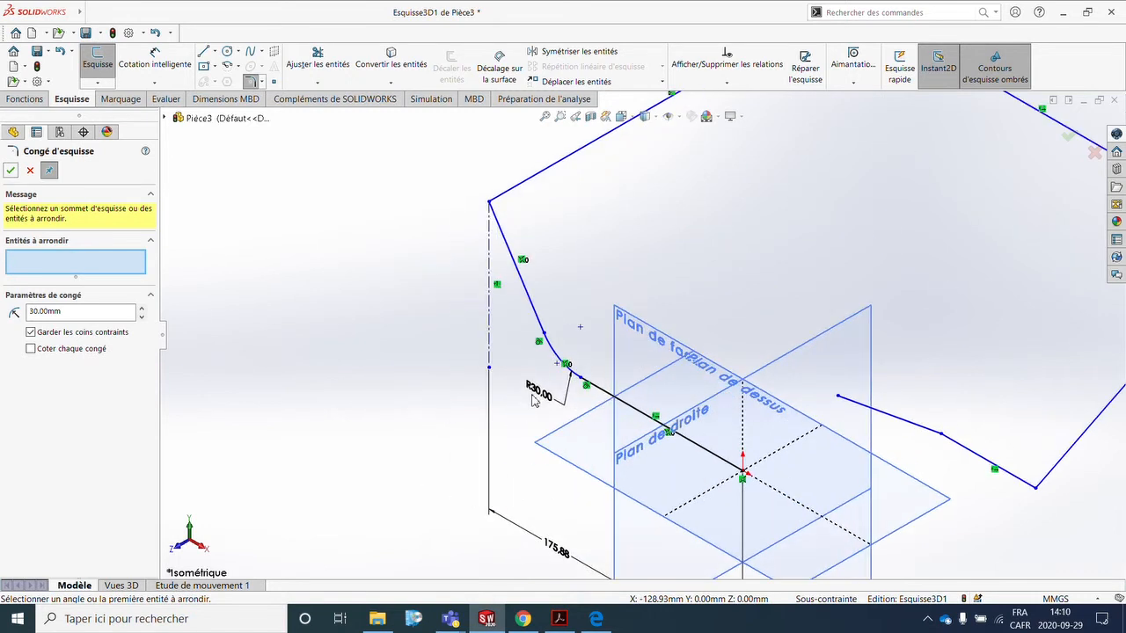
Dimension the distance from the fillet's tangent point on the first line to the origin as 126.98 mm
click(151, 66)
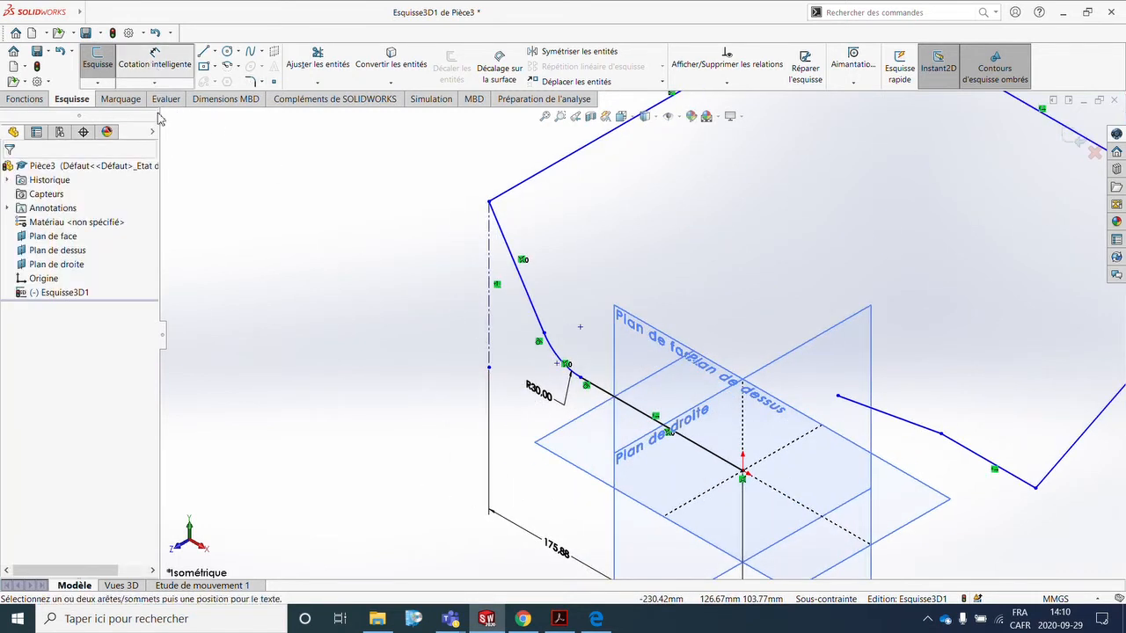
click(655, 430)
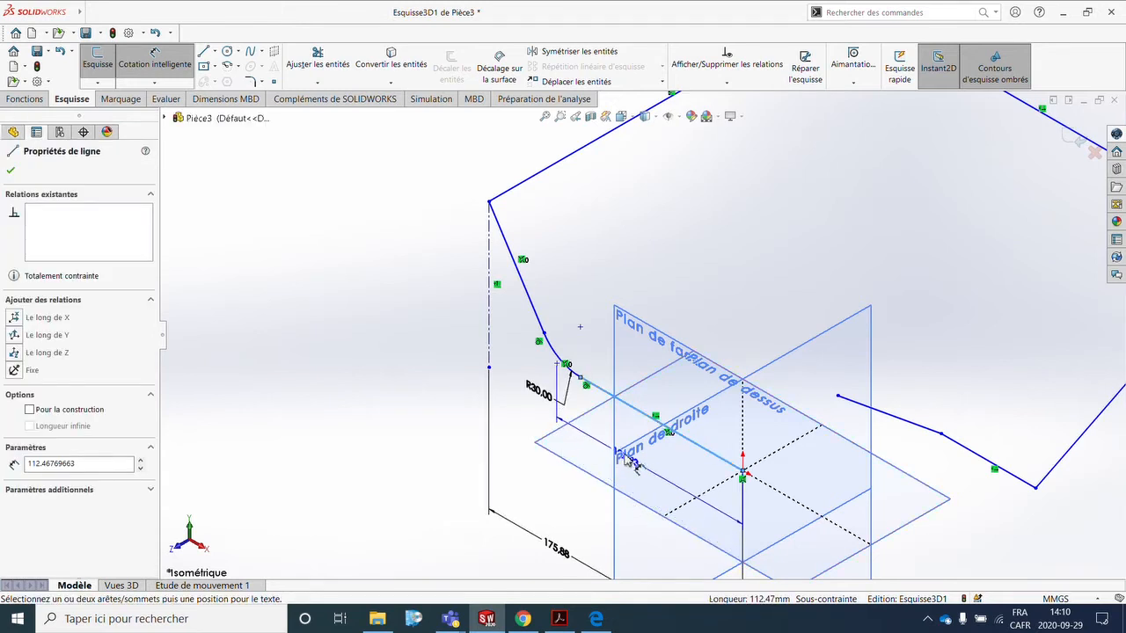
key(Escape)
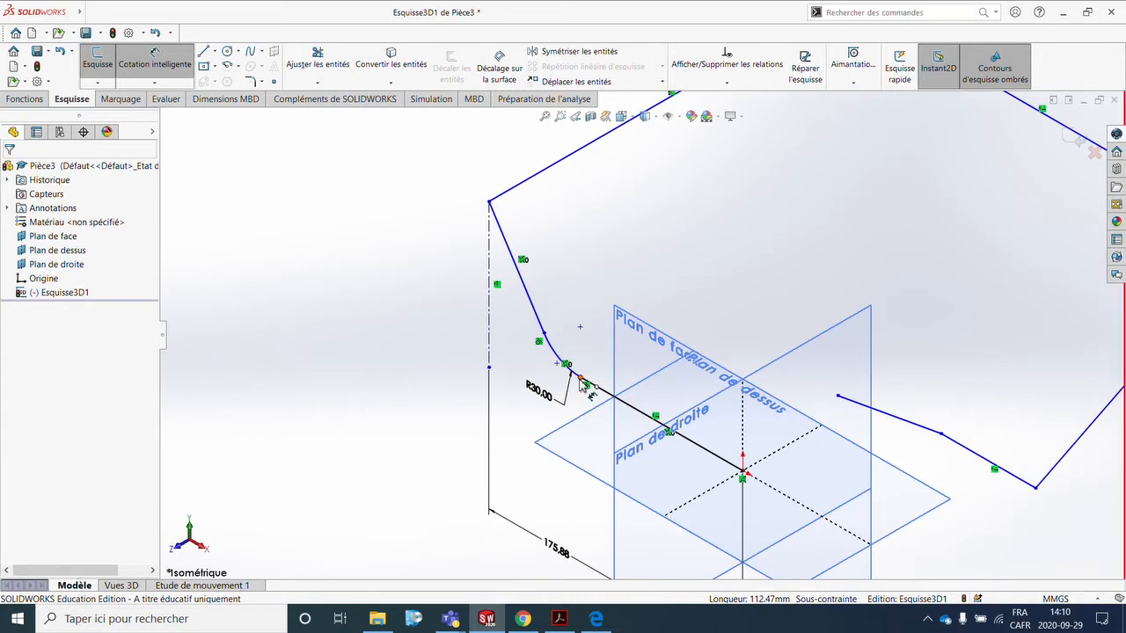
click(737, 477)
click(742, 475)
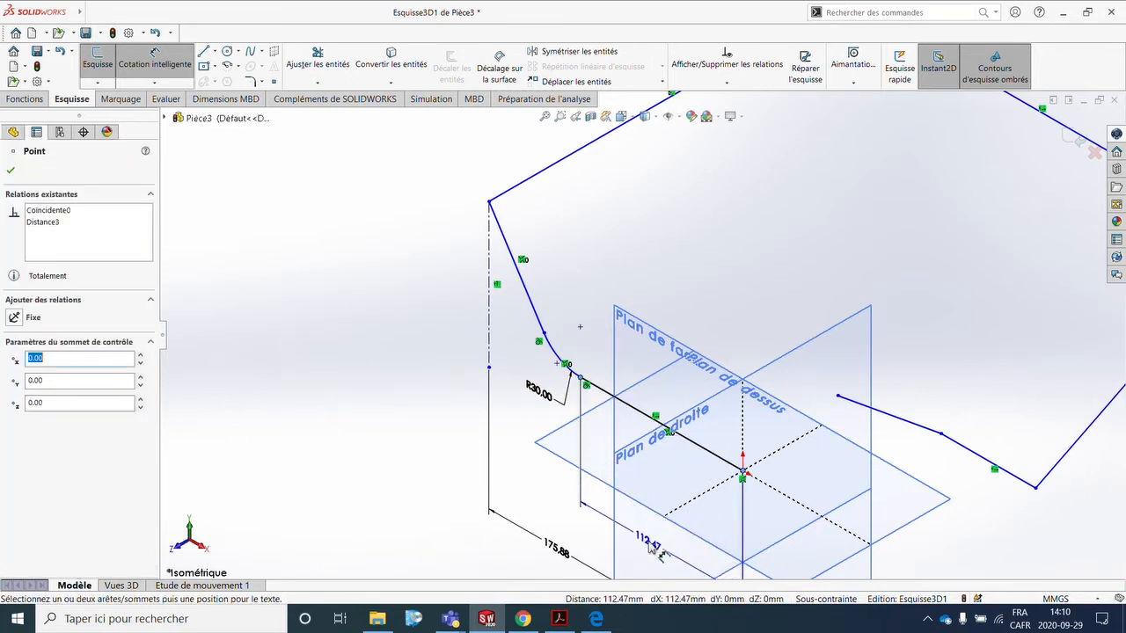
click(651, 549)
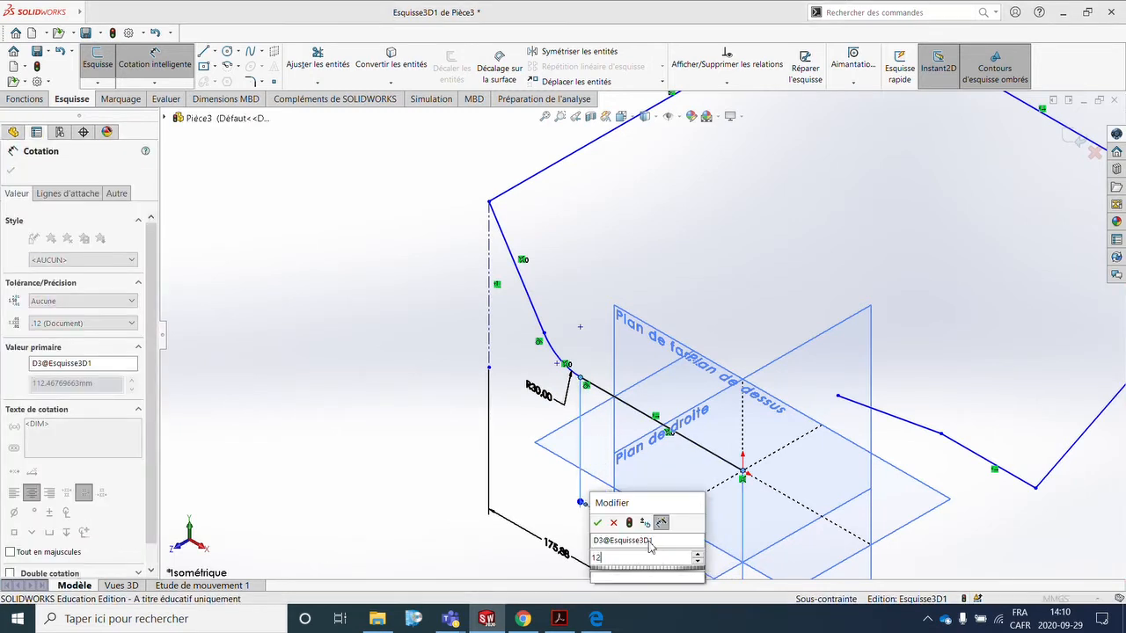
text(126.98)
key(Return)
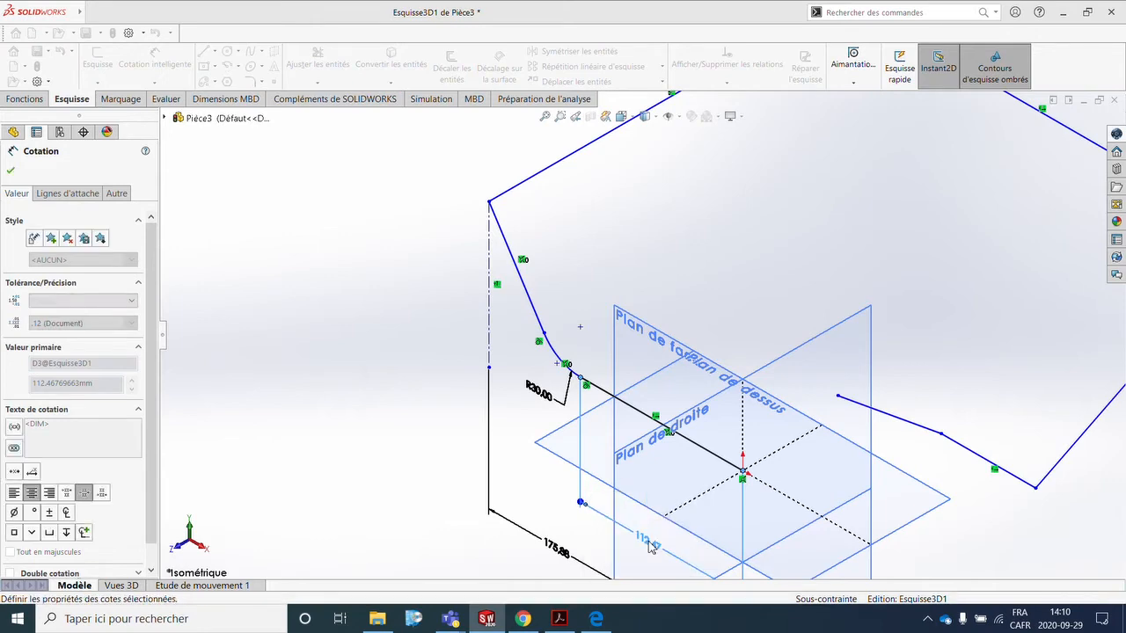
key(Escape)
Dimension the height from the first line to the upper end of the slanted line as 96.59 mm
scroll(642, 444, down, 4)
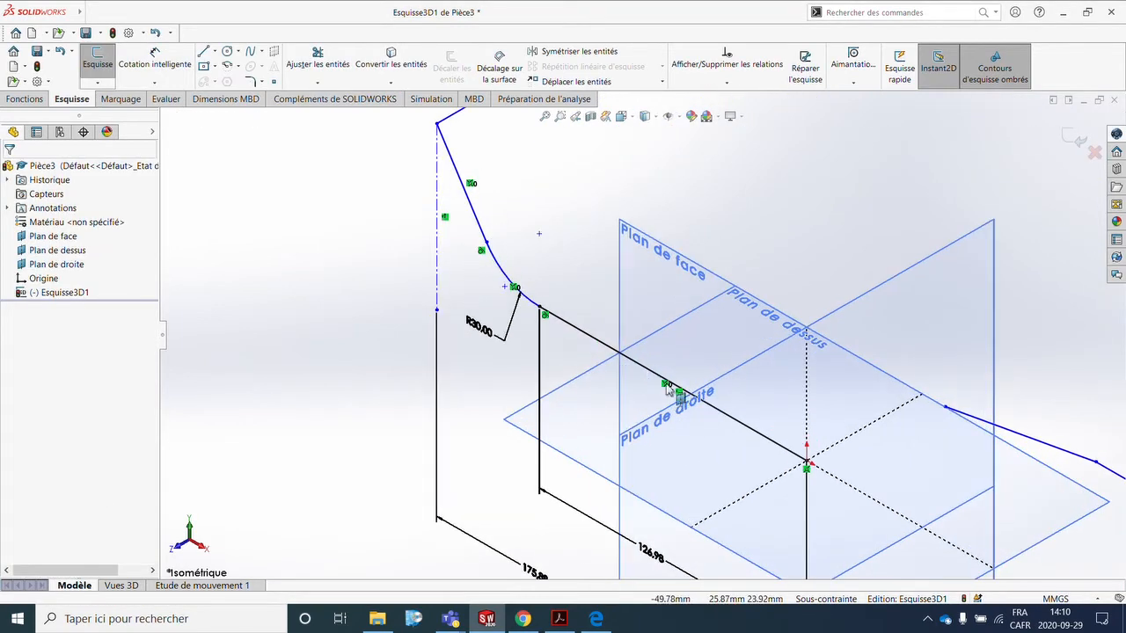
scroll(562, 211, up, 3)
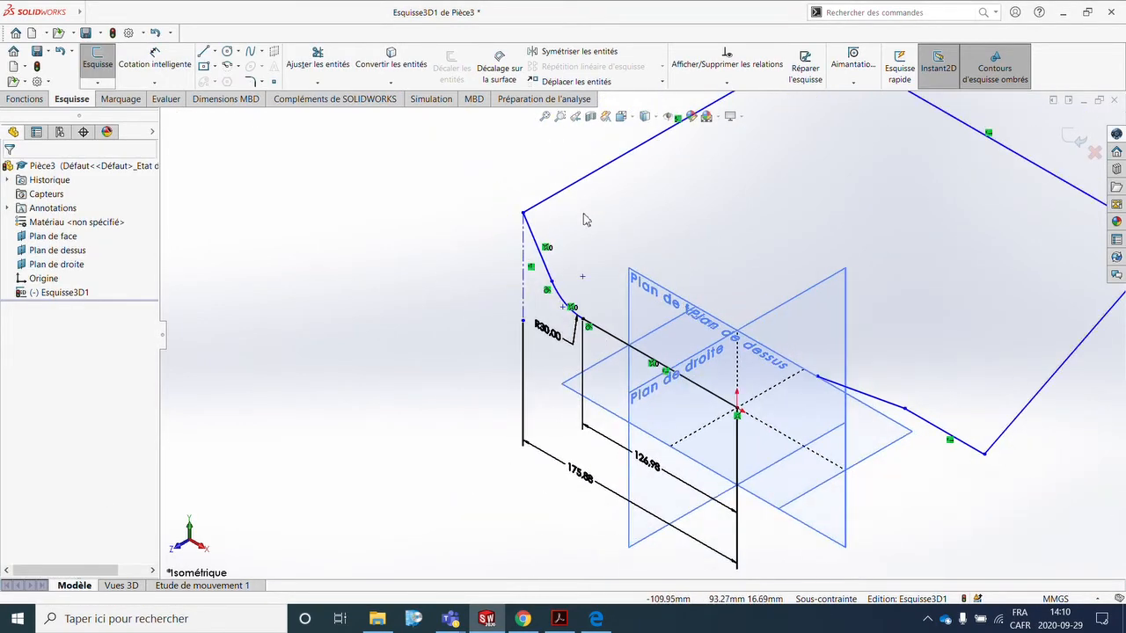
scroll(579, 352, down, 2)
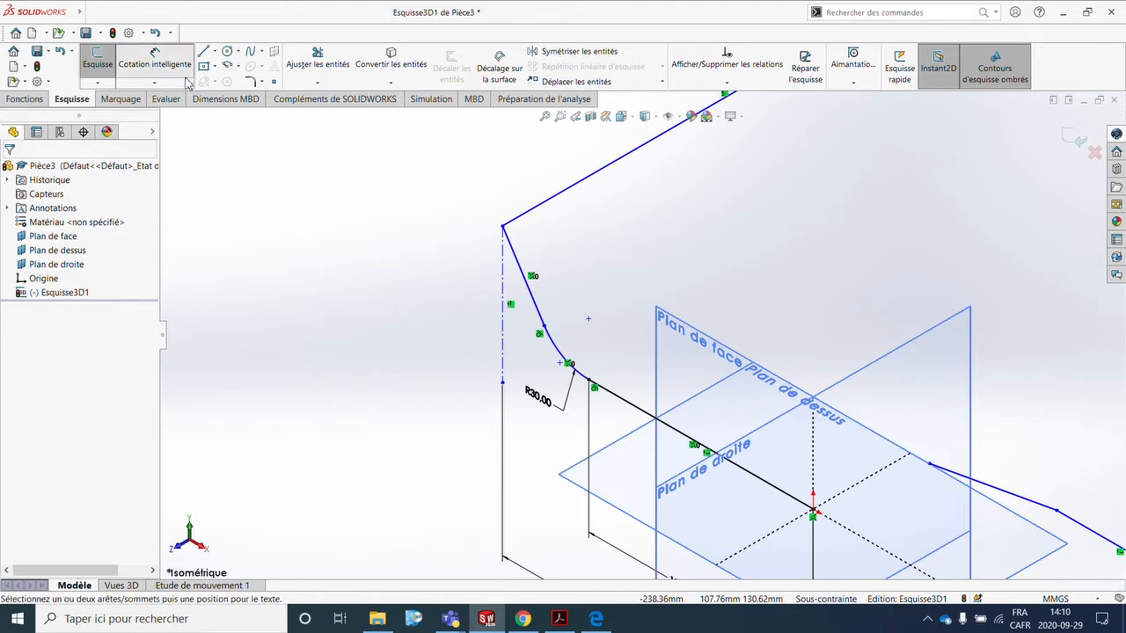
click(155, 60)
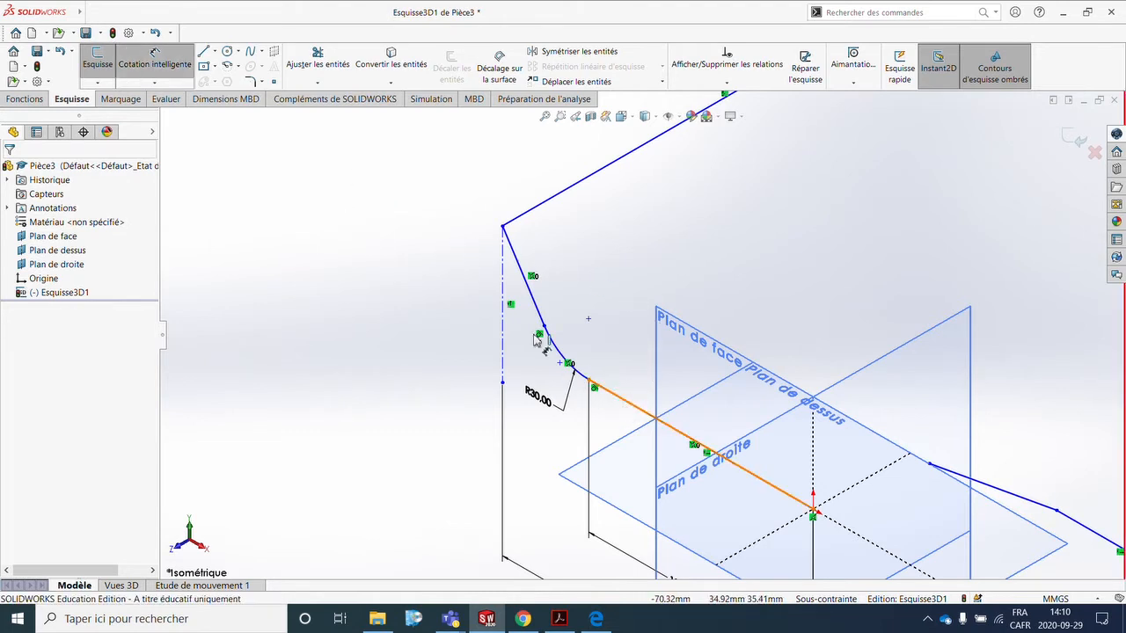
click(630, 409)
click(503, 227)
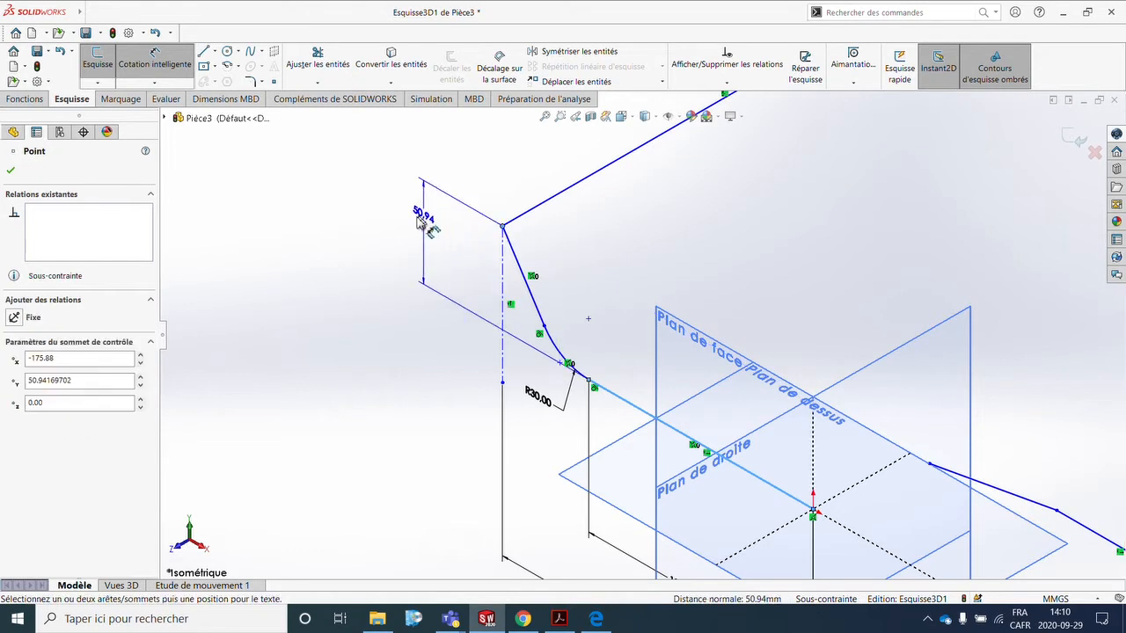
click(419, 225)
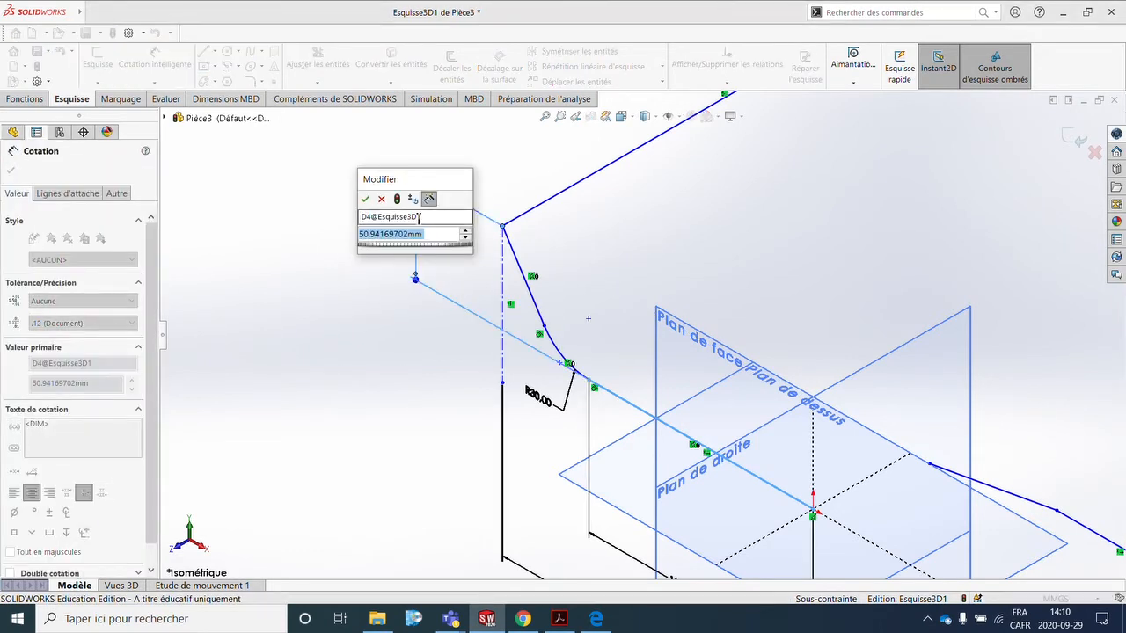
text(50)
key(Return)
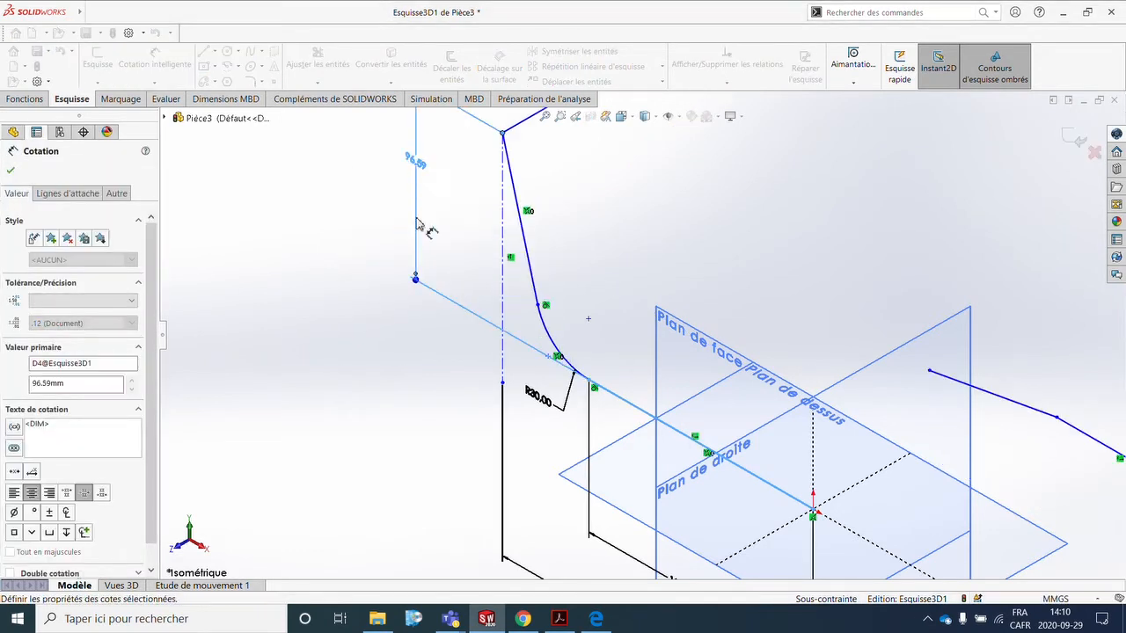
scroll(607, 211, up, 1)
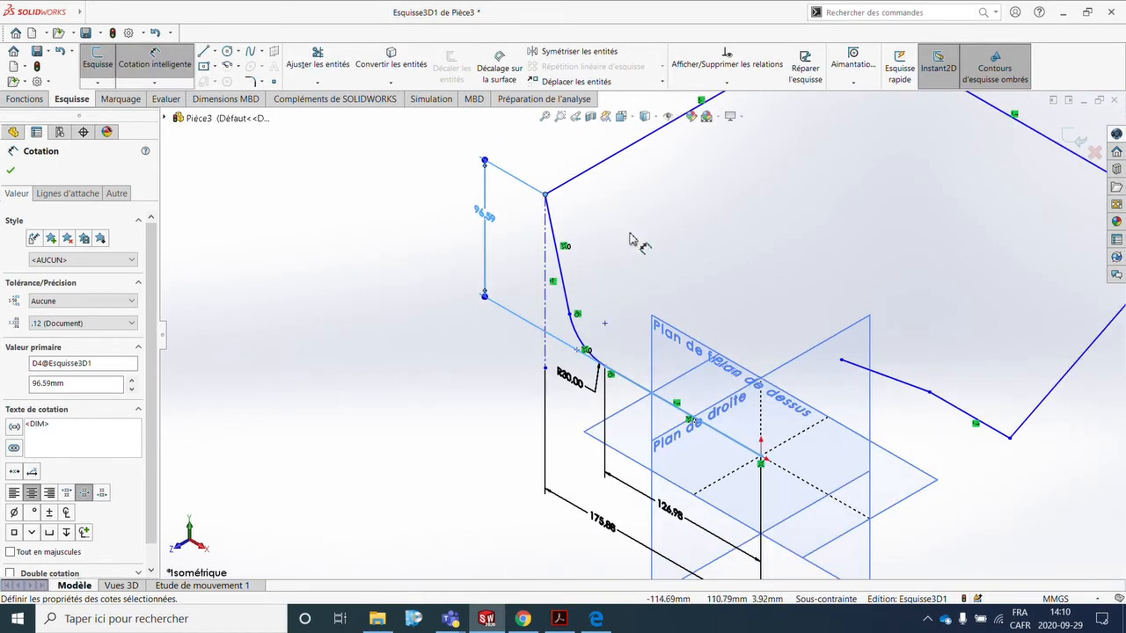
key(Escape)
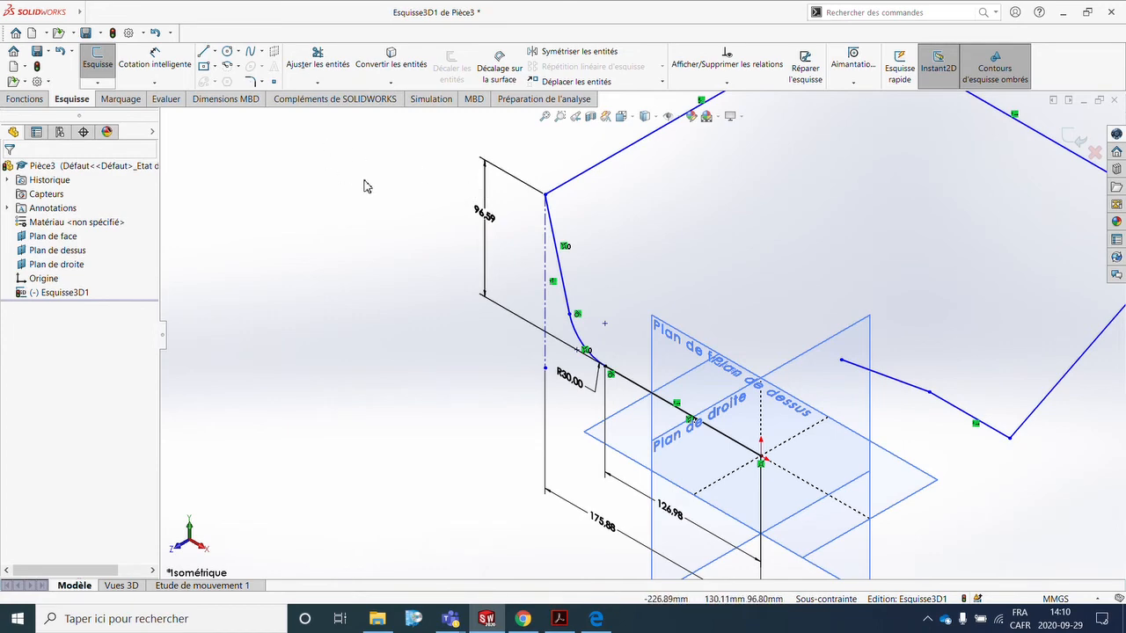
Draw a construction line about 205 mm long from the upper end of the slanted line and constrain it along X
click(217, 53)
click(227, 68)
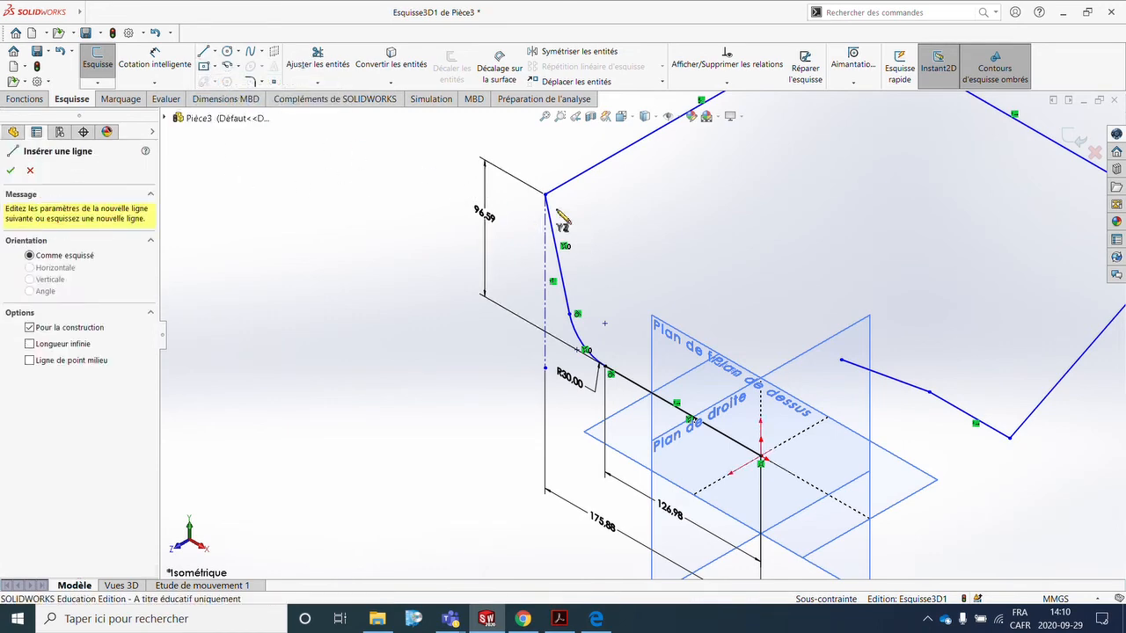
click(546, 193)
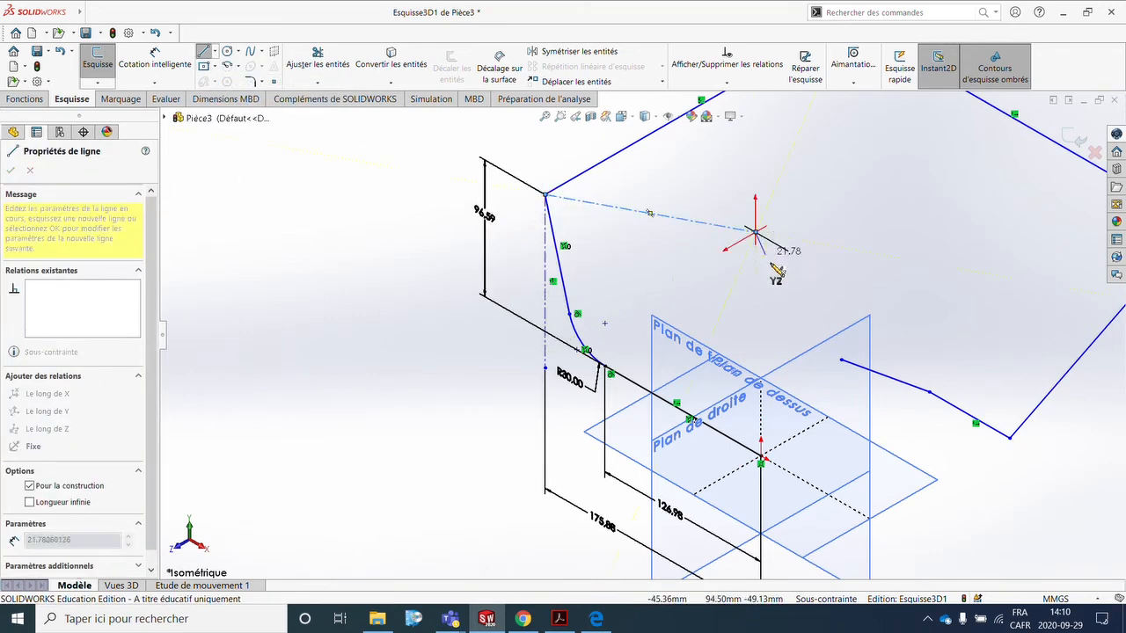
click(756, 231)
key(Escape)
click(714, 229)
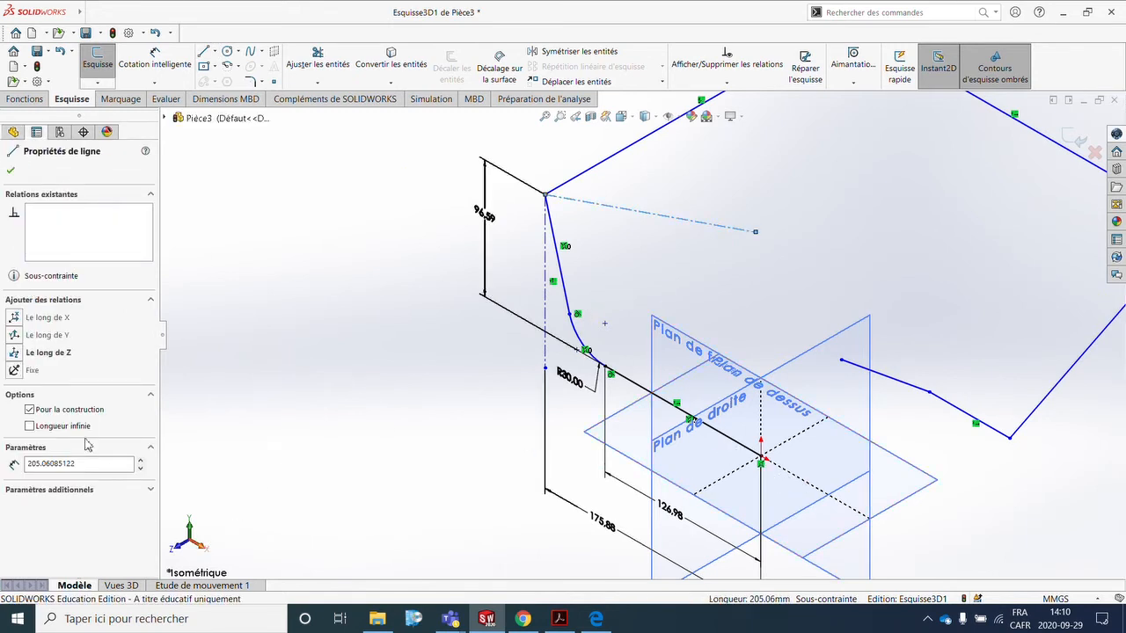
click(14, 319)
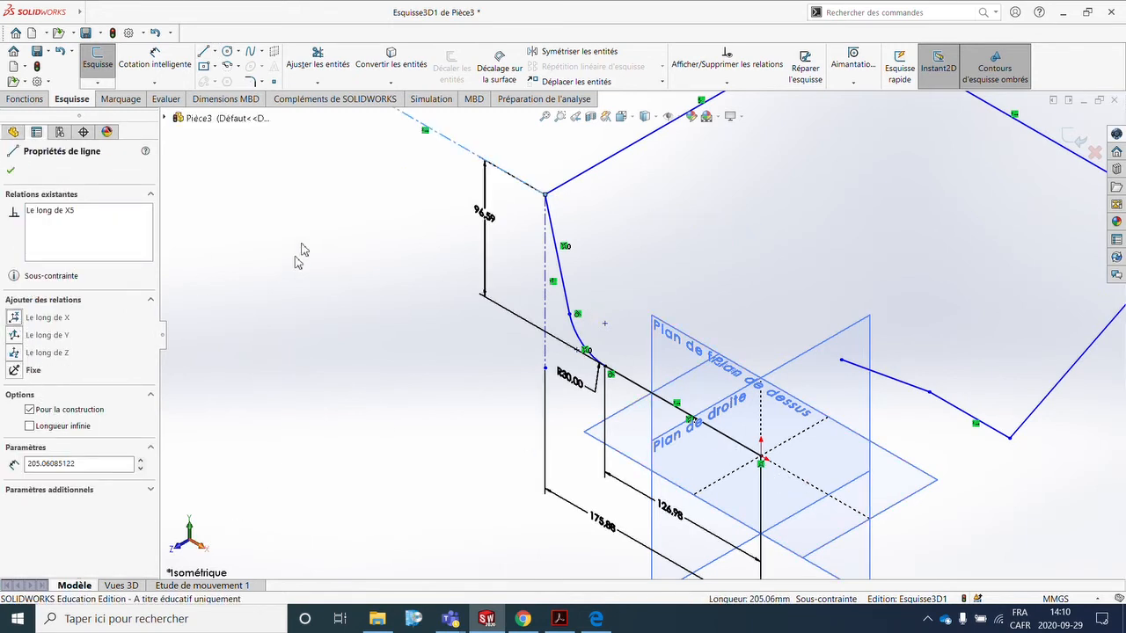
Try moving the free end of the X-direction construction line toward the slanted line, undoing each move
key(f)
mouse_move(400, 138)
mouse_down()
mouse_move(591, 250)
mouse_move(606, 233)
mouse_up()
key(ctrl+z)
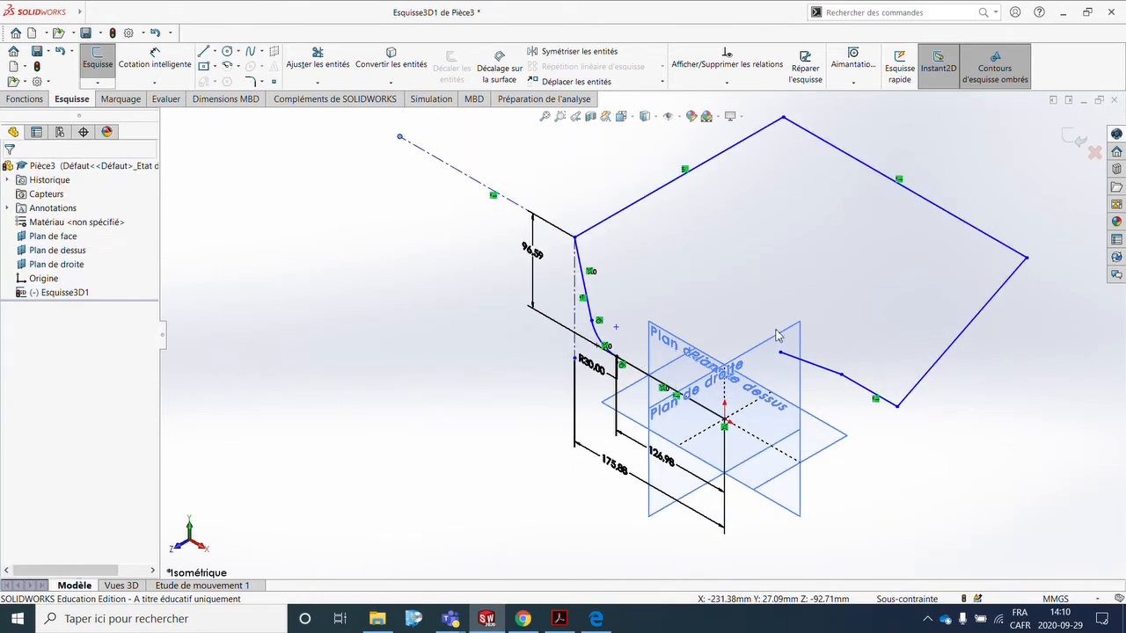
mouse_move(400, 138)
mouse_down()
mouse_move(623, 268)
mouse_move(584, 209)
mouse_move(413, 189)
mouse_move(475, 167)
mouse_move(470, 198)
mouse_move(483, 202)
mouse_up()
key(ctrl+z)
Dimension the angle between the slanted line and the X-direction construction line, and try to set it to 75°
click(589, 290)
click(587, 289)
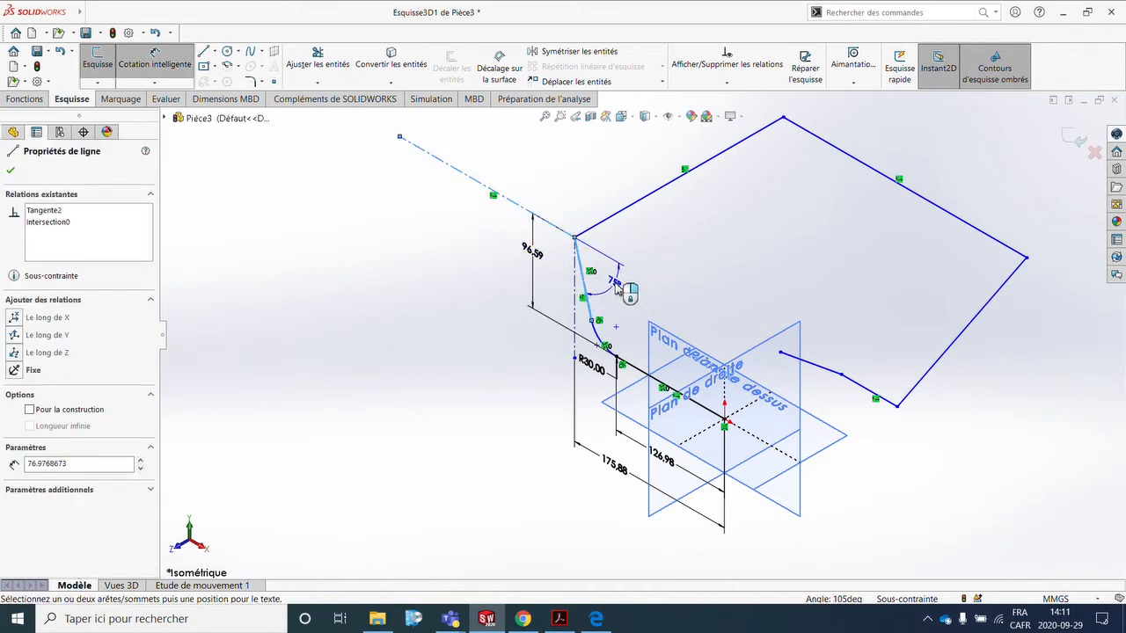
click(659, 319)
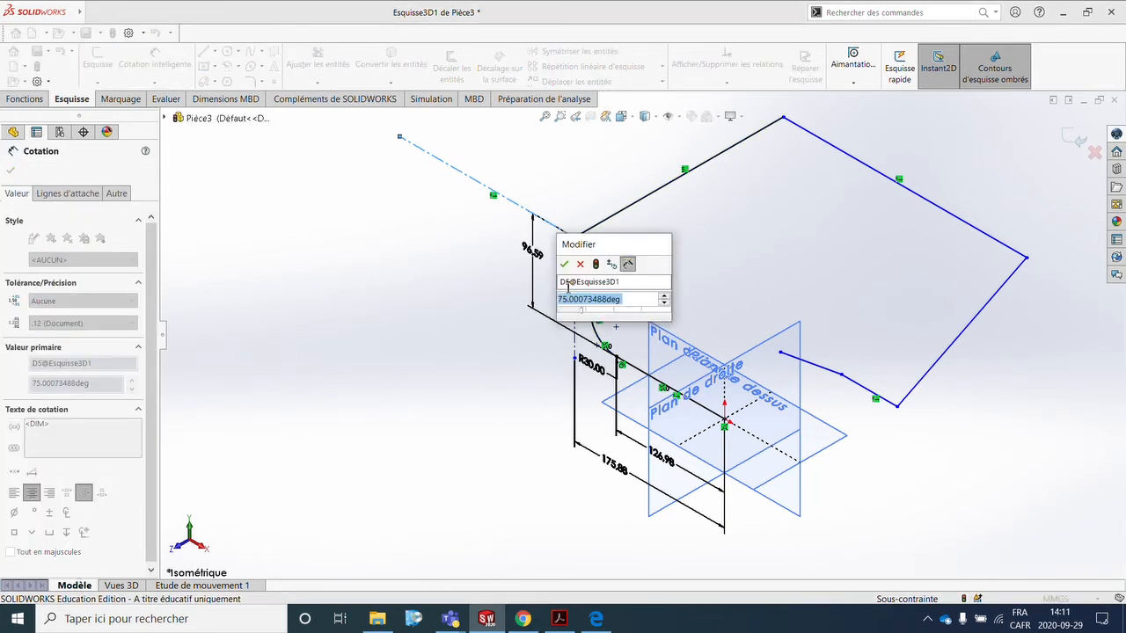
text(75)
key(Return)
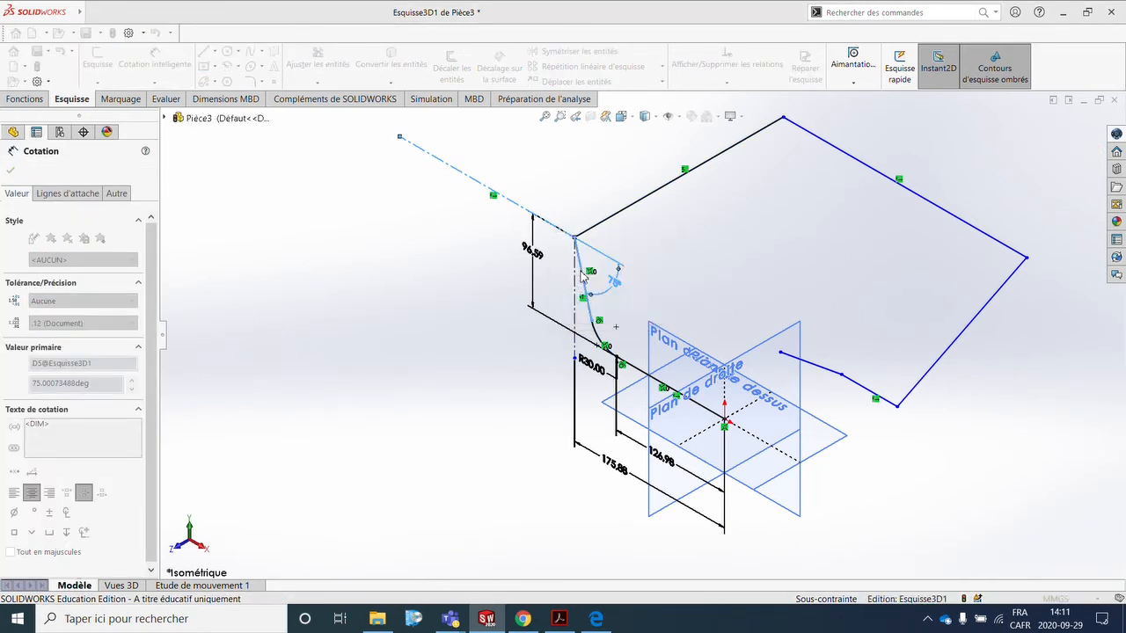
click(655, 310)
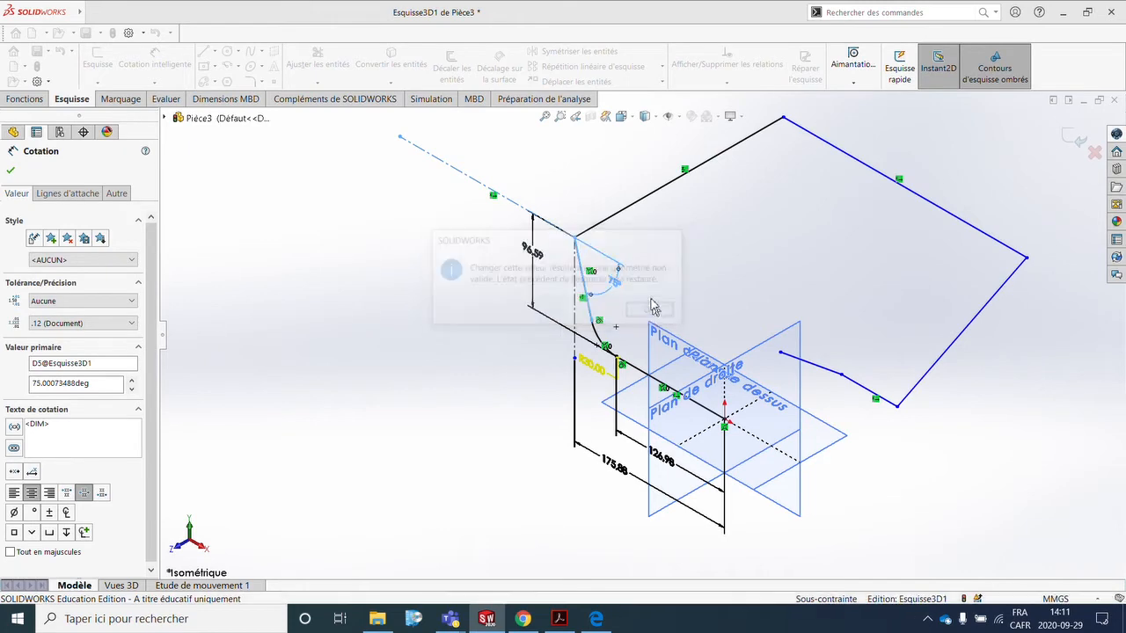
scroll(648, 284, down, 3)
key(Escape)
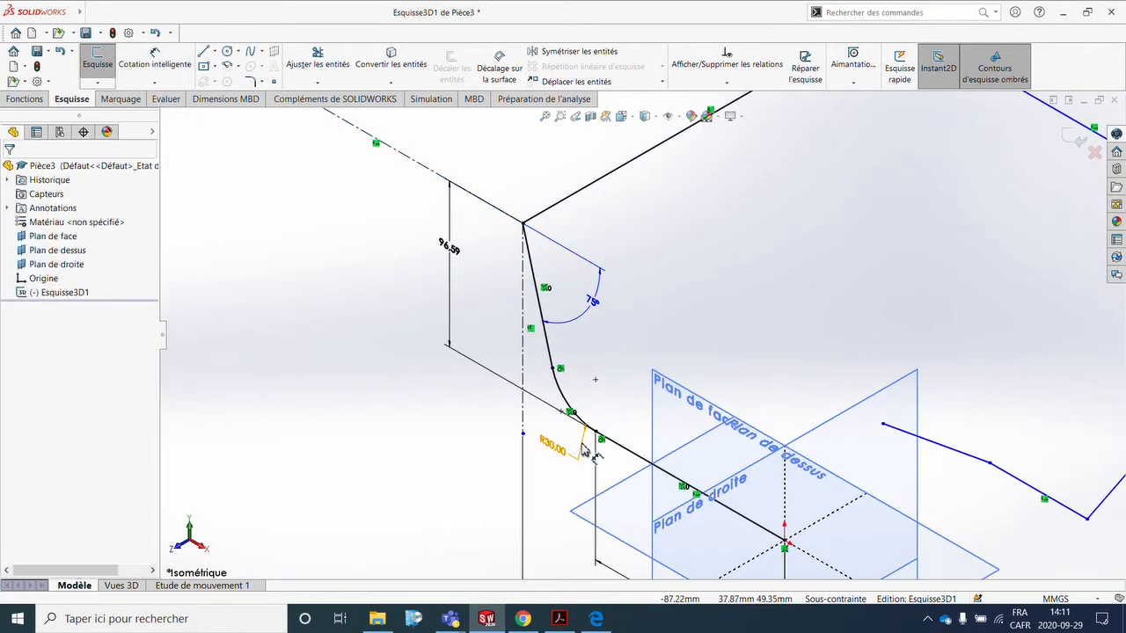
Delete the lower fillet's R30 dimension and move the slanted line's upper end to test its remaining freedom
click(581, 447)
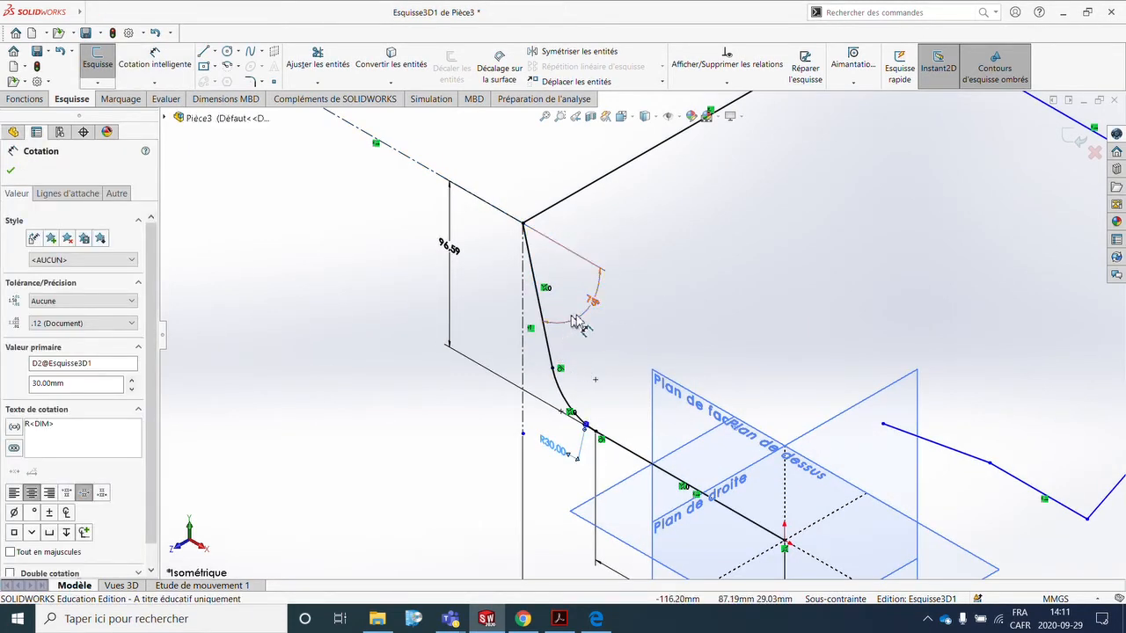
key(Delete)
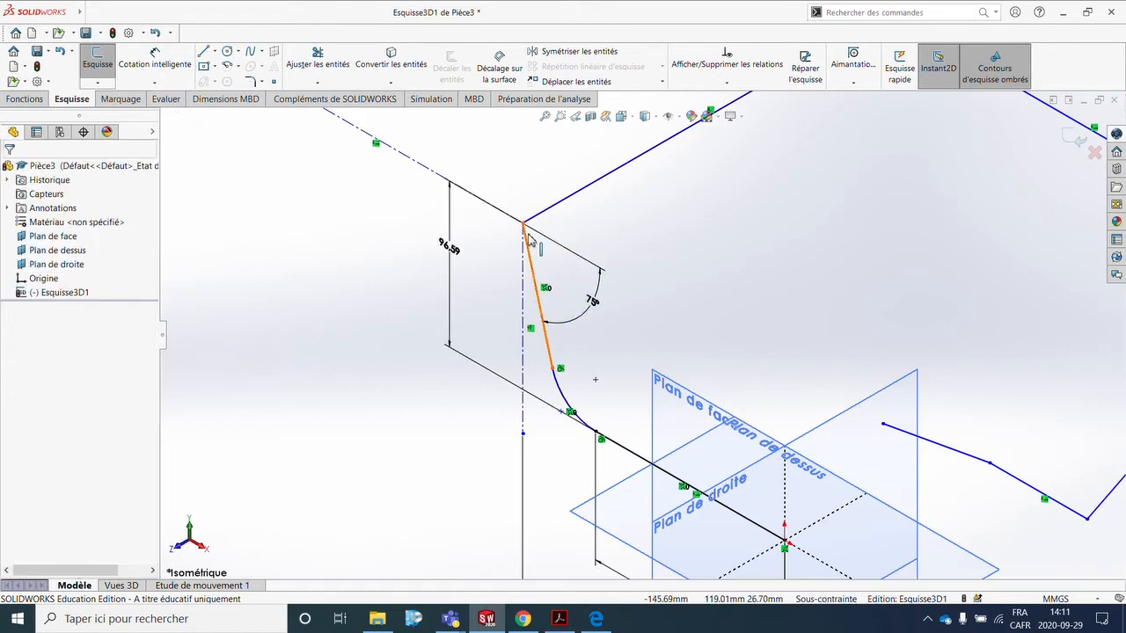
mouse_move(524, 227)
mouse_down()
mouse_move(628, 196)
mouse_move(613, 225)
mouse_move(545, 234)
mouse_move(435, 327)
mouse_move(409, 436)
mouse_move(447, 304)
mouse_move(580, 255)
mouse_move(648, 308)
mouse_move(470, 312)
mouse_move(454, 388)
mouse_move(465, 303)
mouse_move(543, 220)
mouse_move(525, 230)
mouse_up()
mouse_move(525, 231)
middle_down()
mouse_move(659, 356)
mouse_move(624, 380)
mouse_move(668, 319)
mouse_move(648, 361)
mouse_move(613, 234)
mouse_move(620, 197)
middle_up()
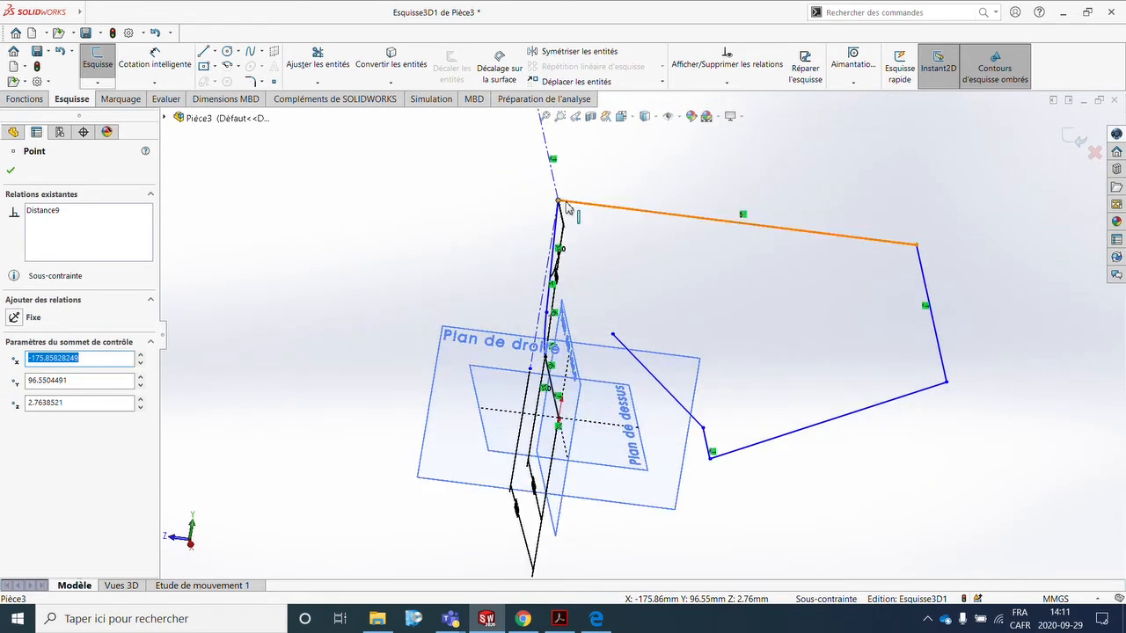
mouse_move(560, 205)
mouse_down()
mouse_move(658, 264)
mouse_move(603, 231)
mouse_move(485, 268)
mouse_move(502, 252)
mouse_move(659, 276)
mouse_move(590, 234)
mouse_move(450, 306)
mouse_move(583, 199)
mouse_move(658, 191)
mouse_move(495, 223)
mouse_move(457, 287)
mouse_move(593, 232)
mouse_move(628, 259)
mouse_move(540, 216)
mouse_move(565, 225)
mouse_move(590, 210)
mouse_up()
mouse_move(479, 429)
middle_down()
mouse_move(569, 460)
mouse_move(568, 489)
middle_up()
key(ctrl+7)
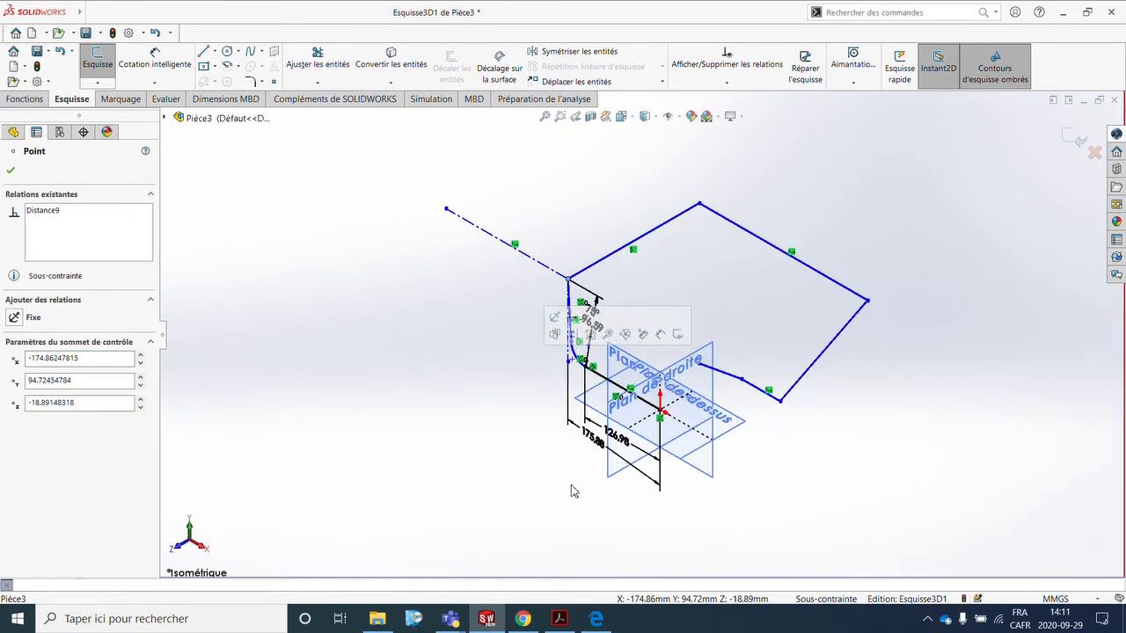
scroll(591, 286, down, 3)
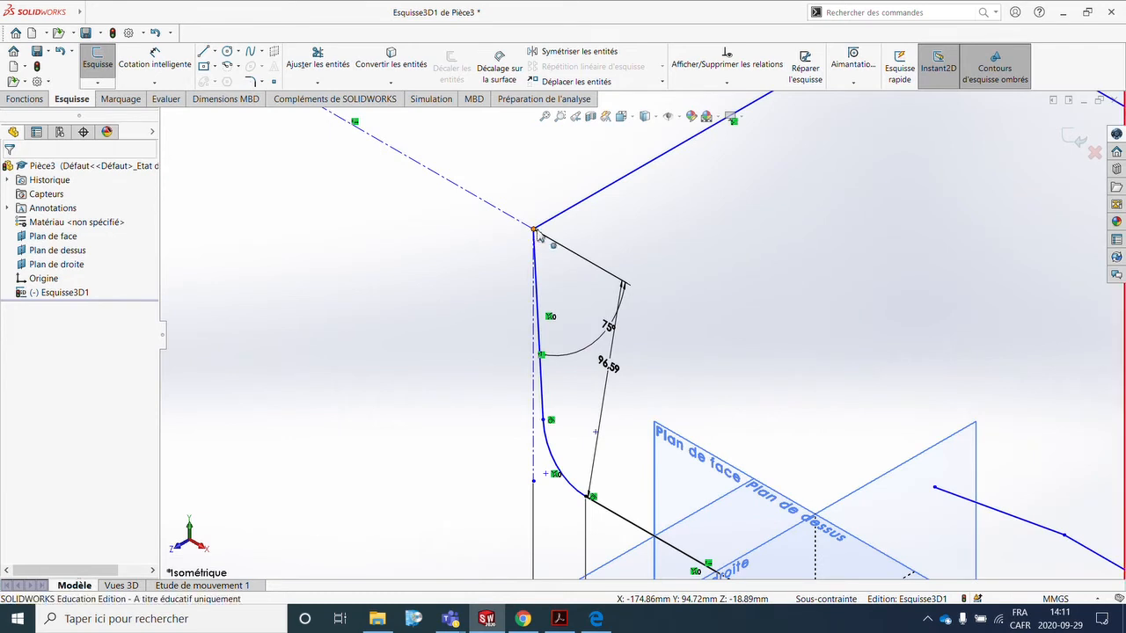
drag(570, 235, 509, 239)
Constrain the slanted line to lie on the front plane (Plan de face) with a Sur le plan relation
click(520, 318)
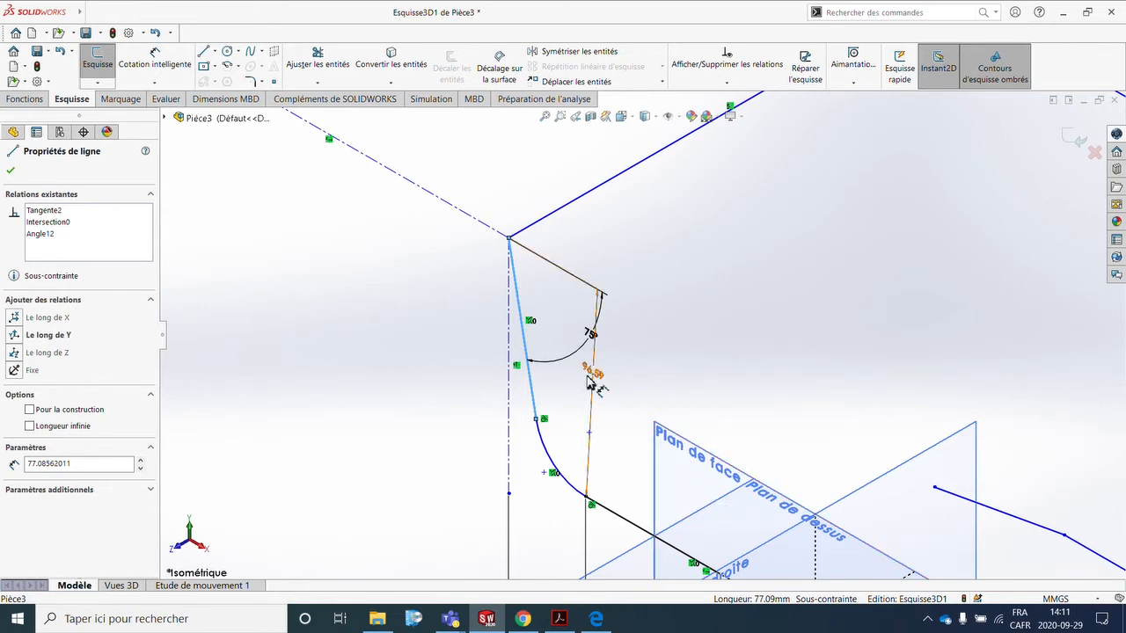
ctrl+click(670, 466)
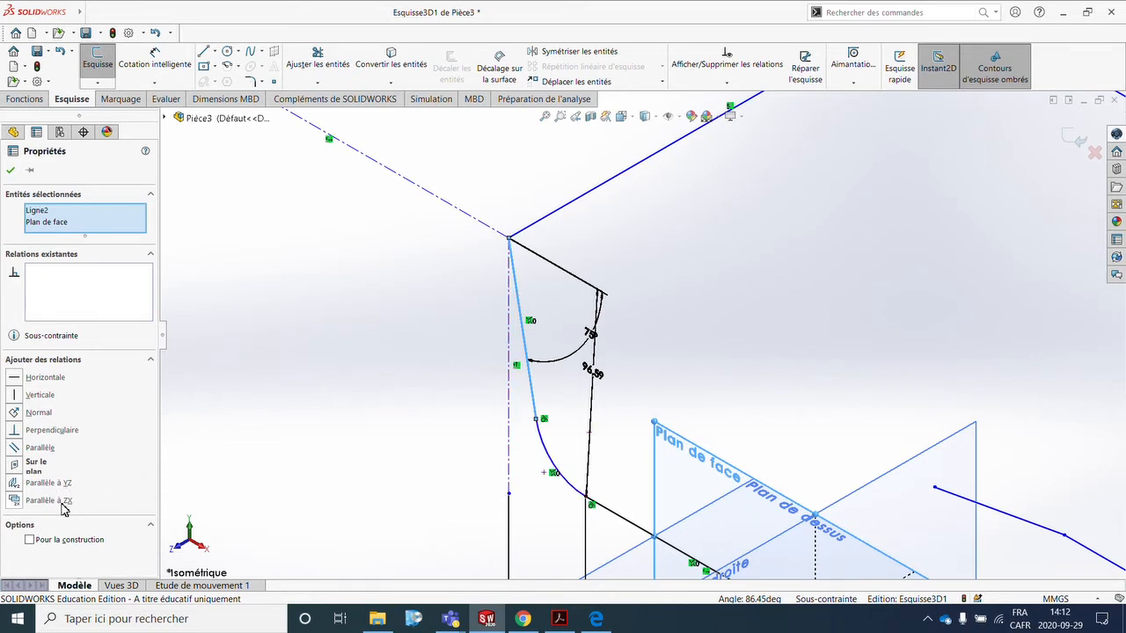
click(17, 468)
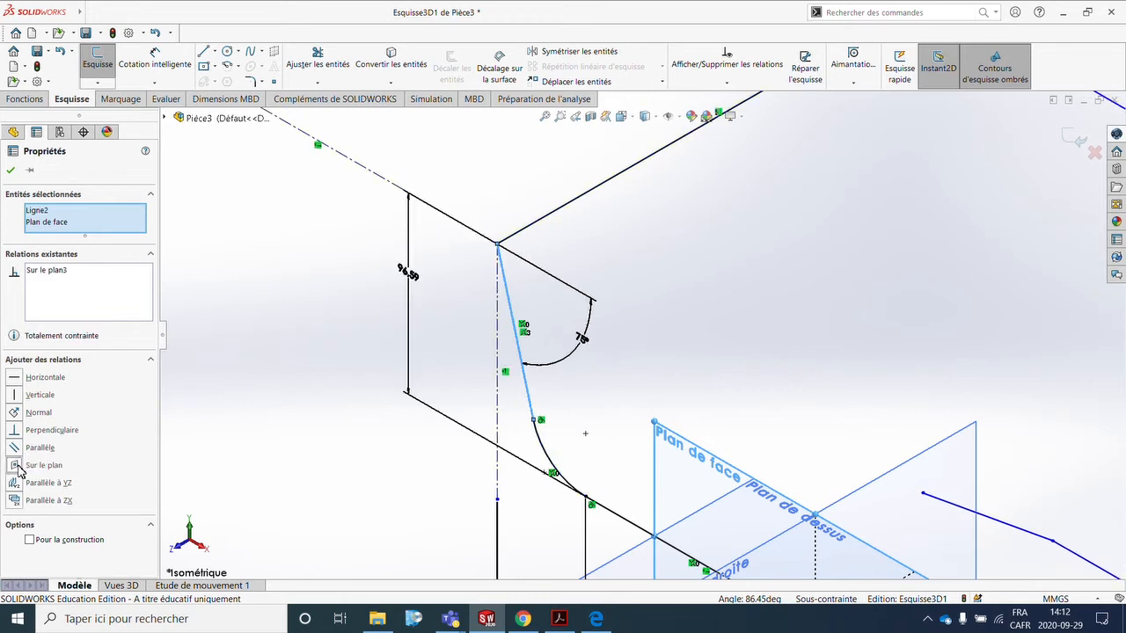
click(228, 387)
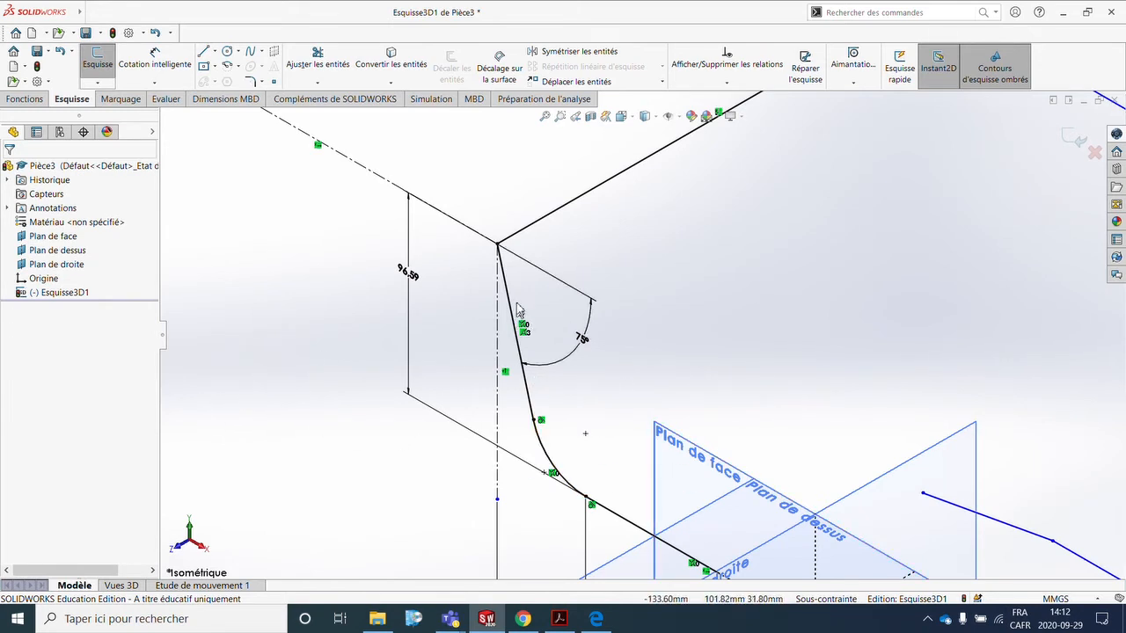
Add a 30 mm sketch fillet at the corner between the slanted line and the long Z-direction line
scroll(639, 332, up, 2)
scroll(709, 278, down, 2)
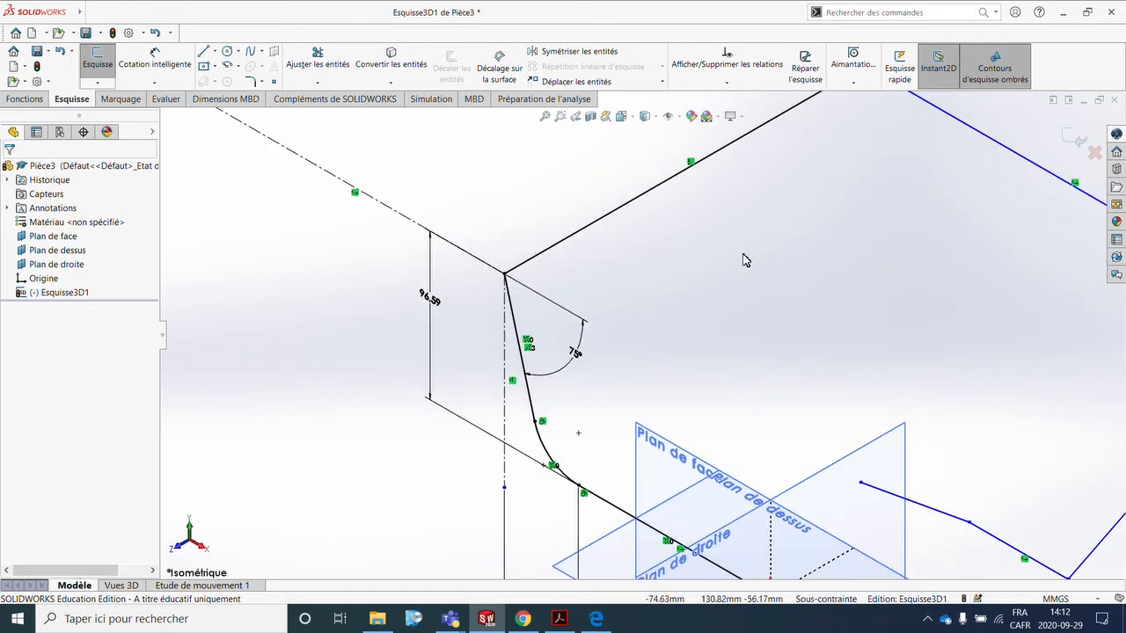
click(251, 81)
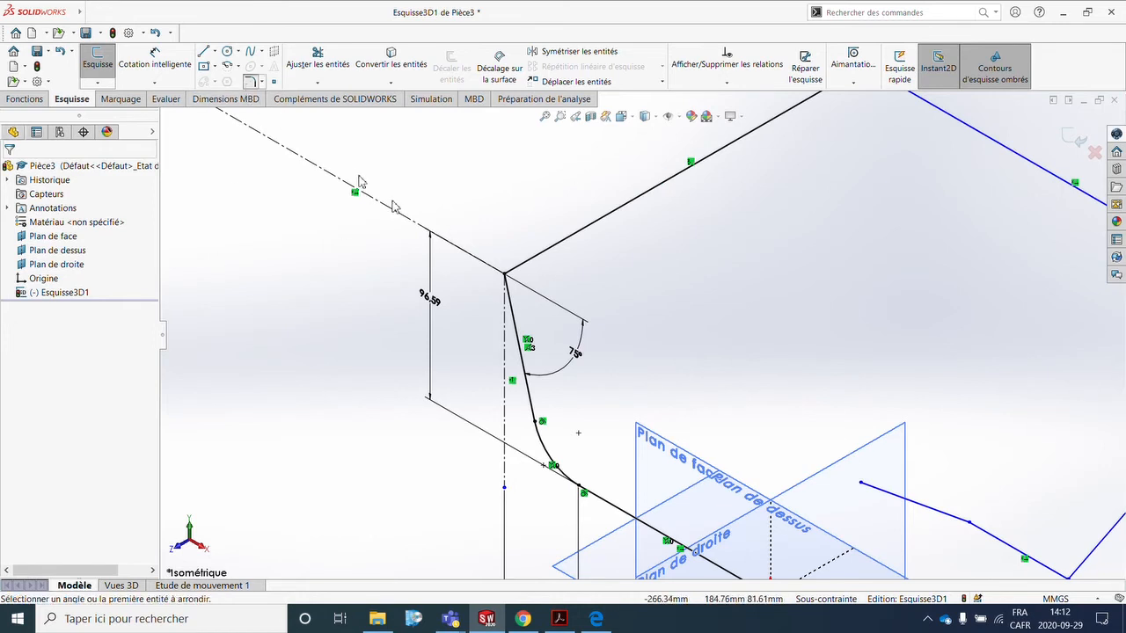
click(507, 278)
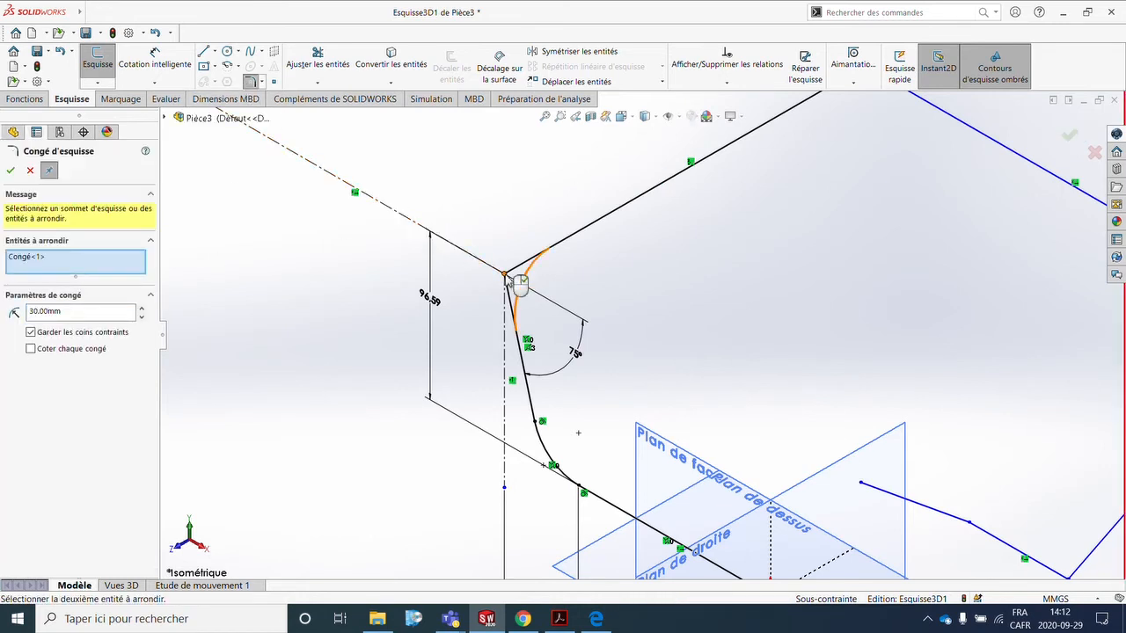
click(11, 172)
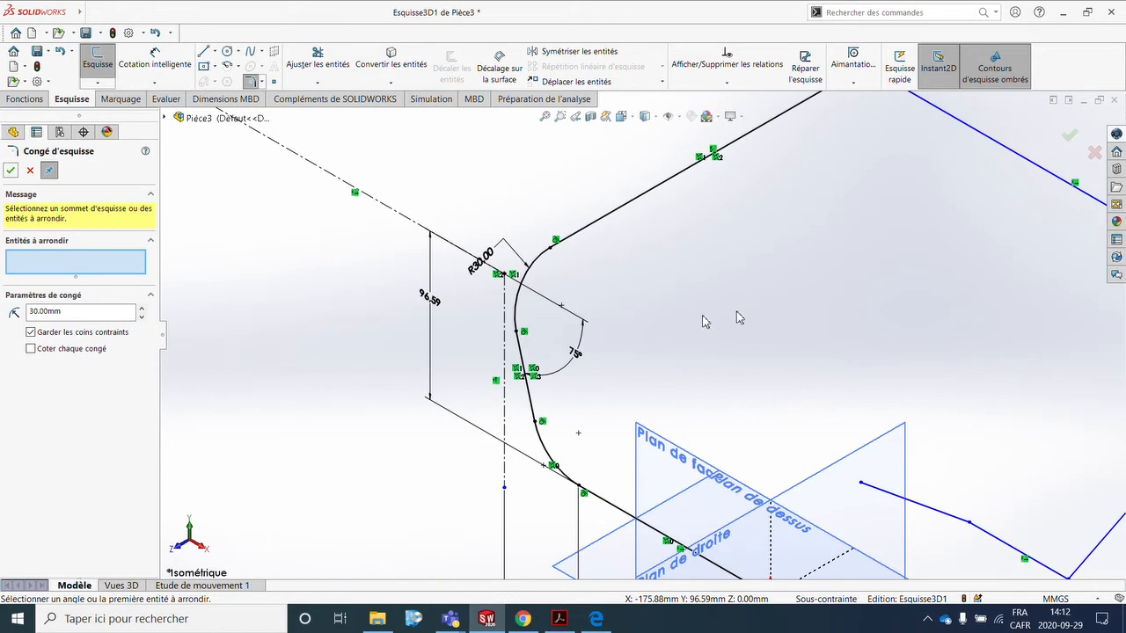
Dimension the distance from the Z-direction line to the far end of the adjoining X-direction line as 250 mm
scroll(832, 250, up, 3)
scroll(811, 221, down, 3)
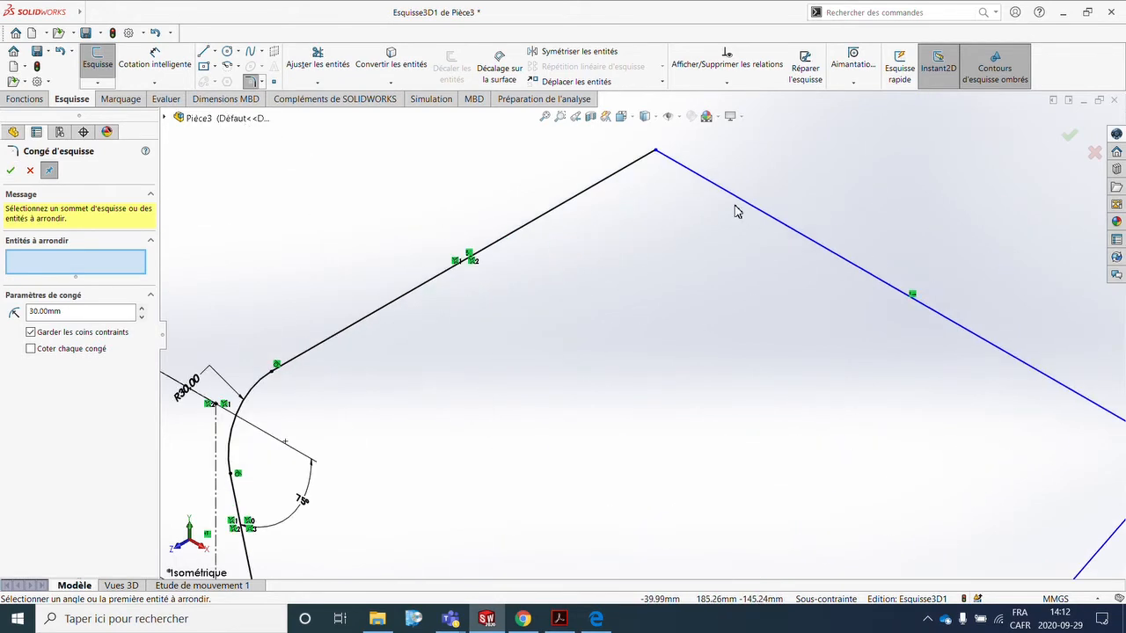
scroll(739, 220, down, 2)
scroll(753, 320, up, 3)
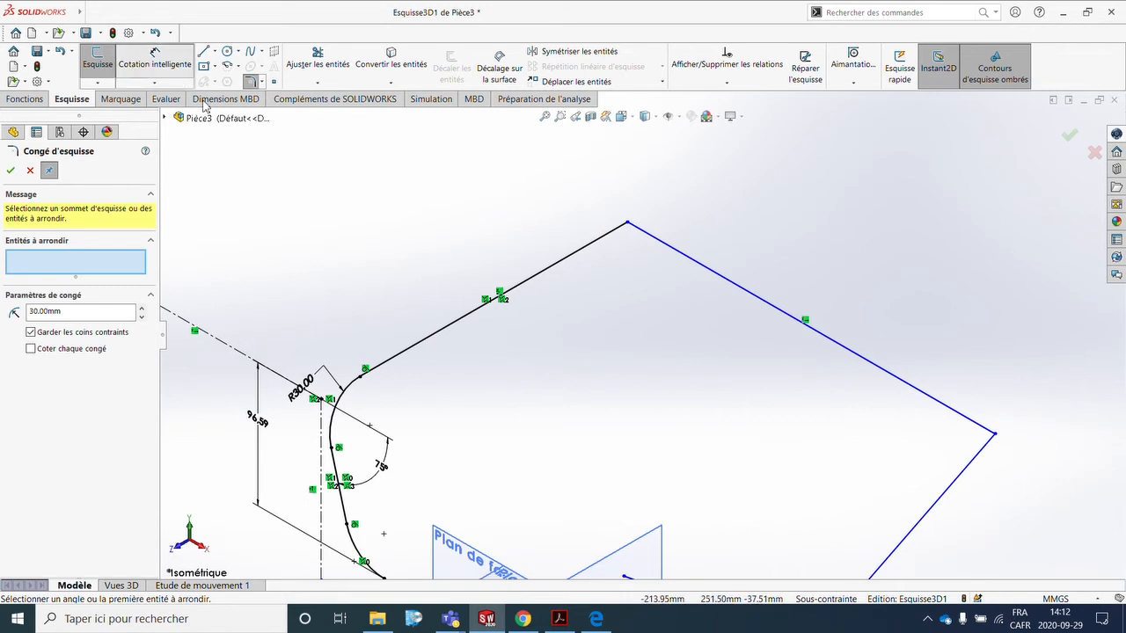
click(155, 58)
click(620, 236)
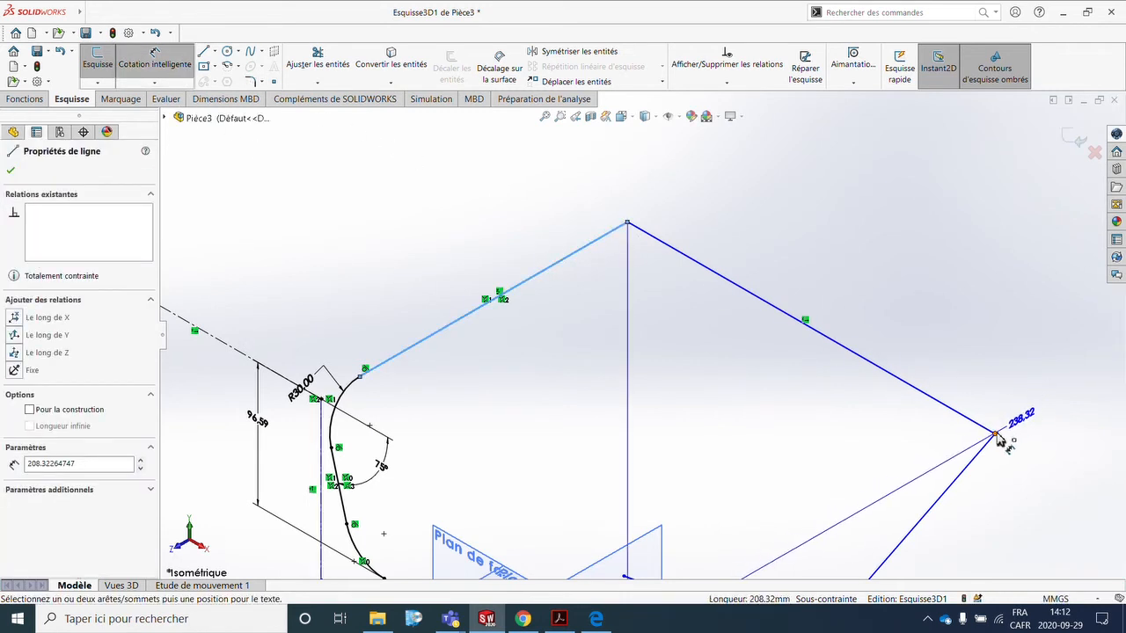
click(996, 435)
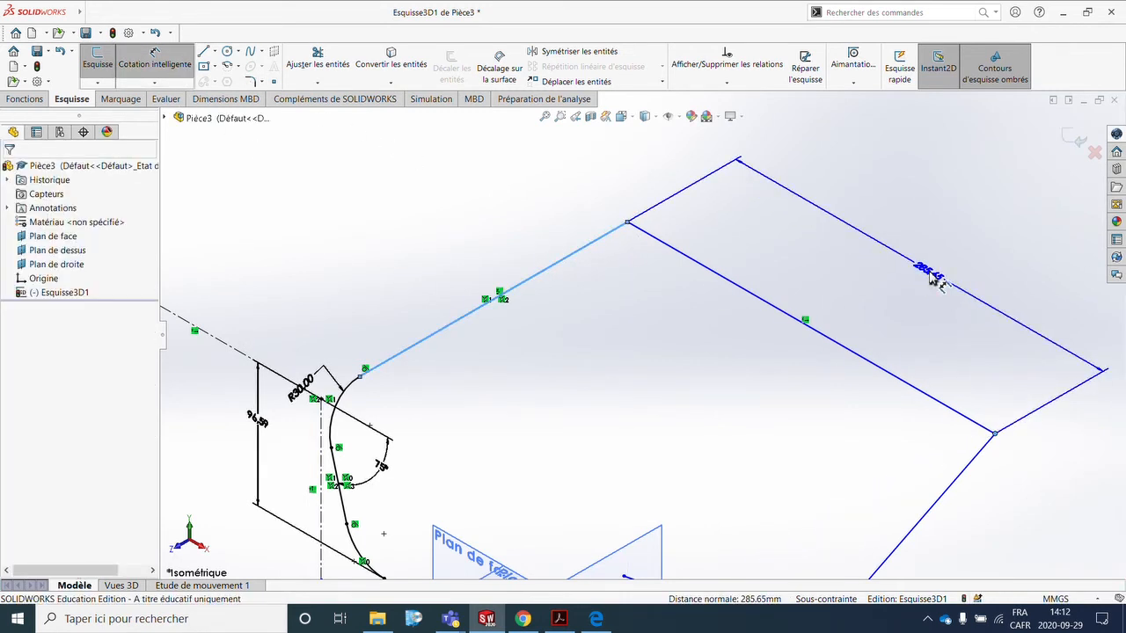
click(931, 278)
text(250)
key(Return)
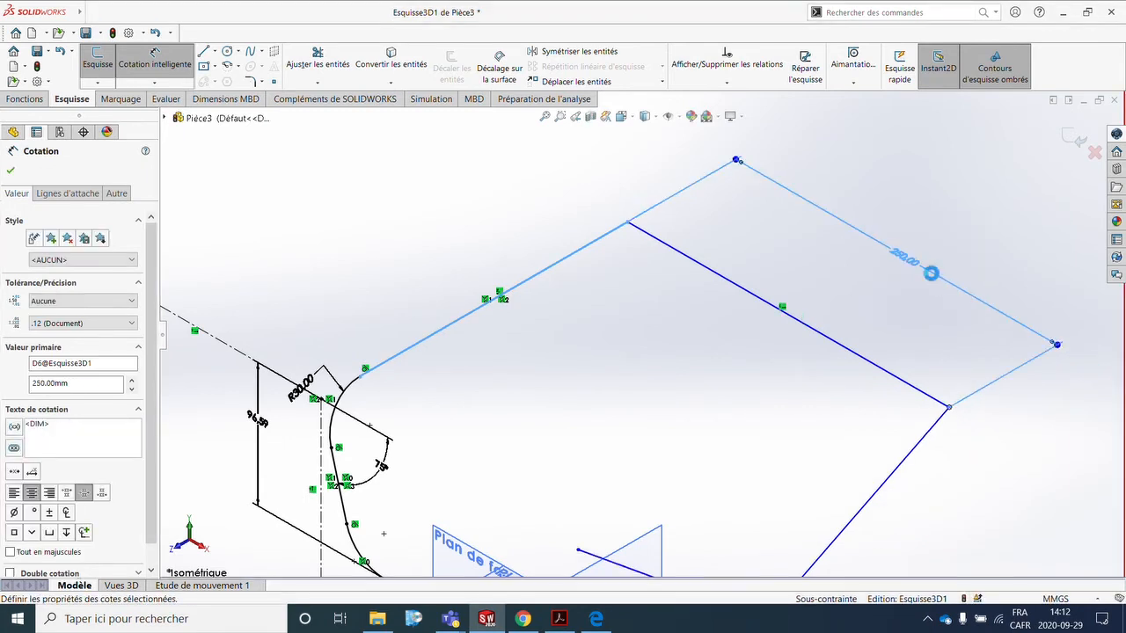
key(Escape)
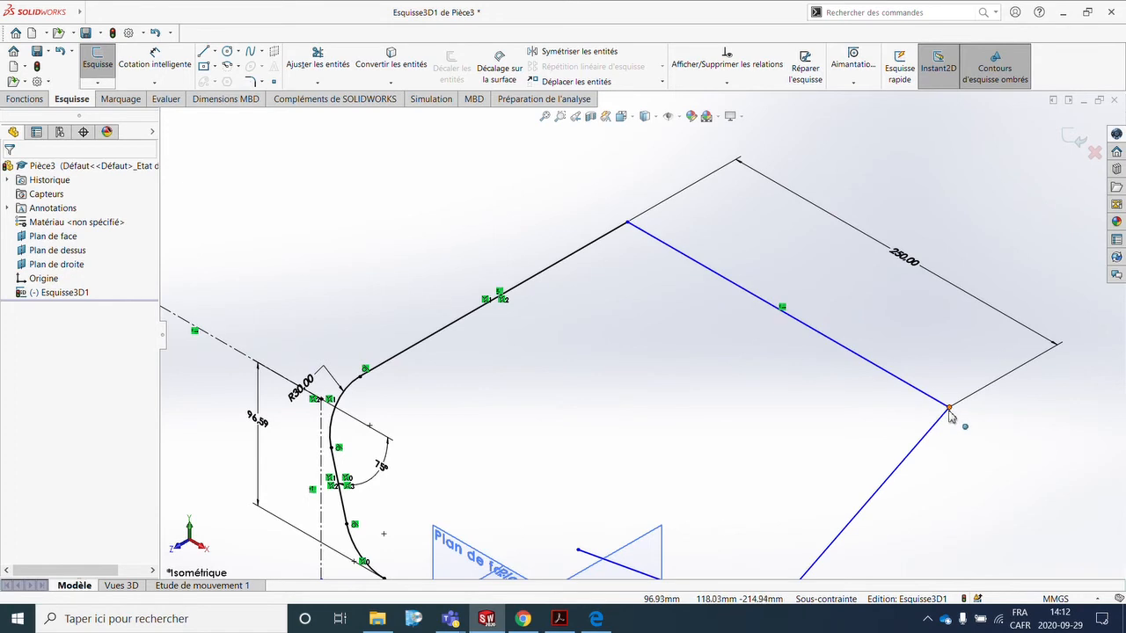
Dimension the distance between the X-direction construction line and the far X-direction line as 267.3 mm
mouse_move(904, 393)
mouse_down()
mouse_move(870, 373)
mouse_move(941, 325)
mouse_move(863, 426)
mouse_move(949, 322)
mouse_move(899, 377)
mouse_up()
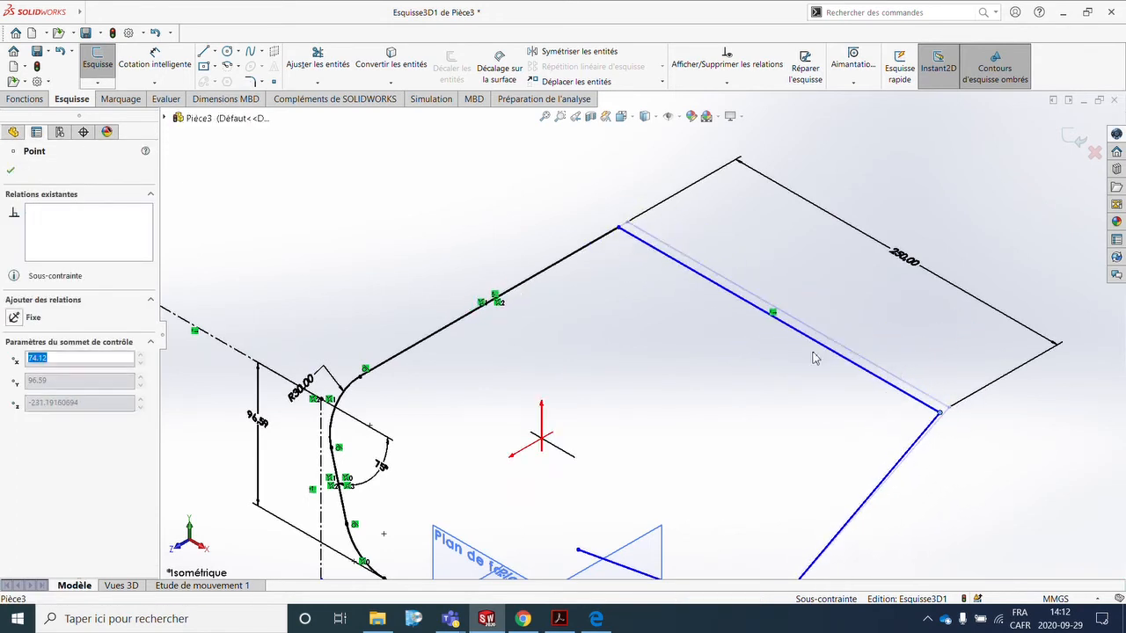
click(397, 223)
click(141, 71)
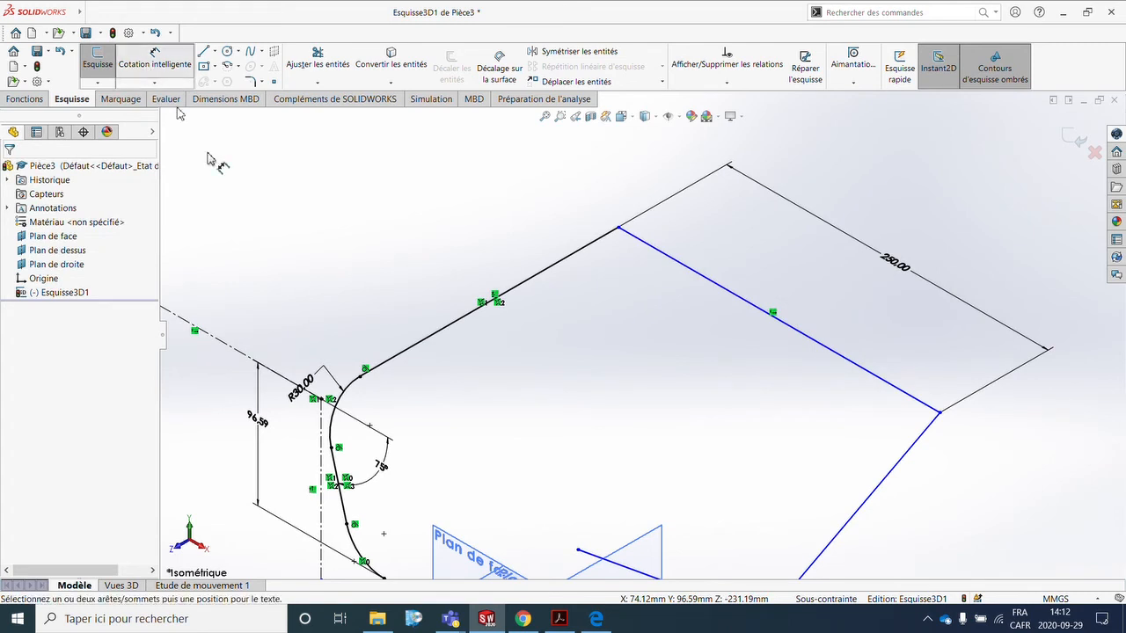
click(237, 355)
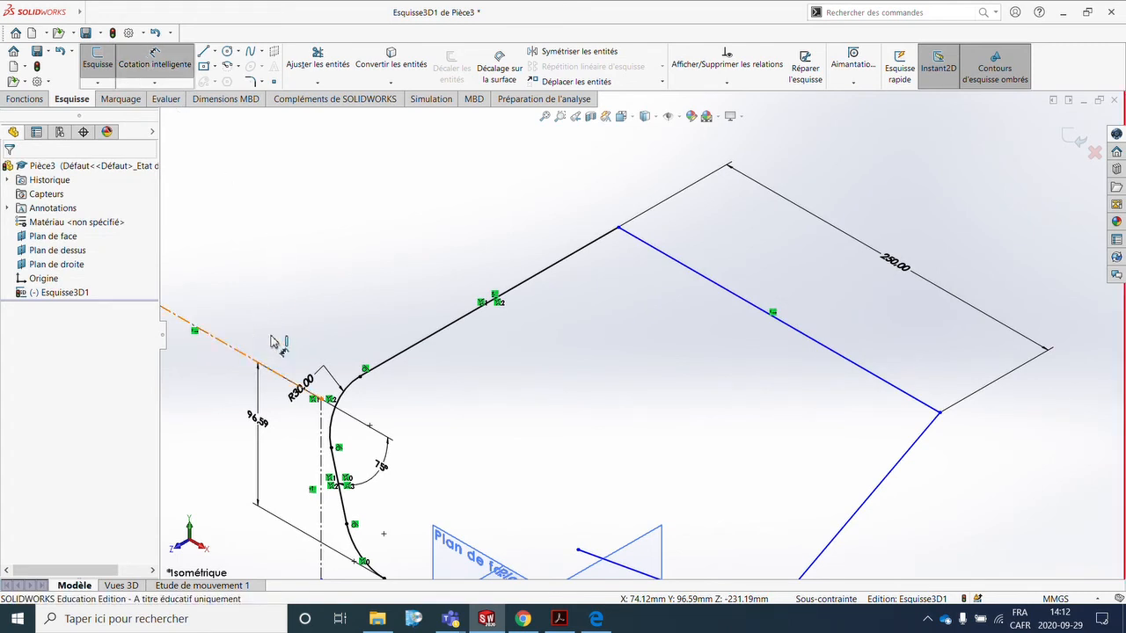
click(712, 286)
click(367, 218)
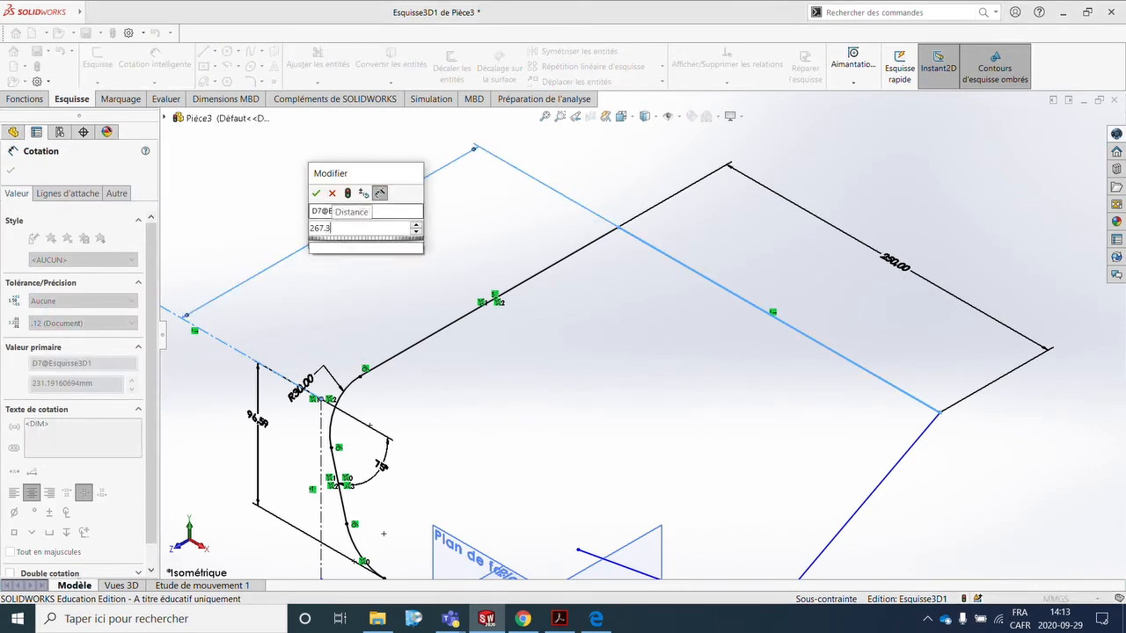
key(Return)
key(Escape)
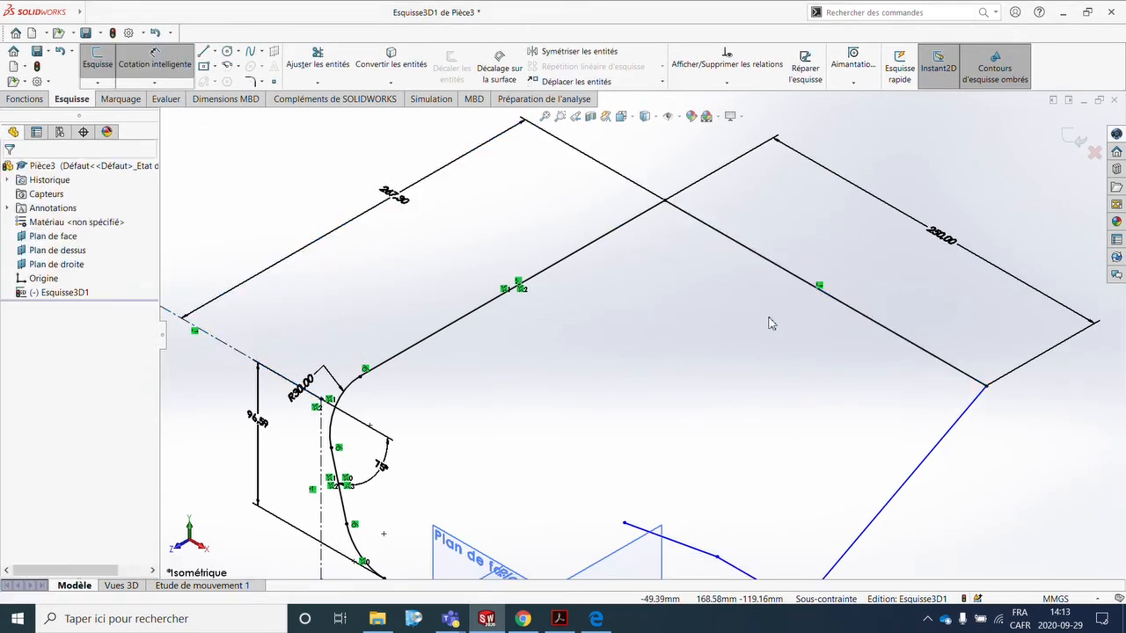
Add a 30 mm sketch fillet at the far corner between the Z-direction line and the 250 mm X-direction line
click(253, 81)
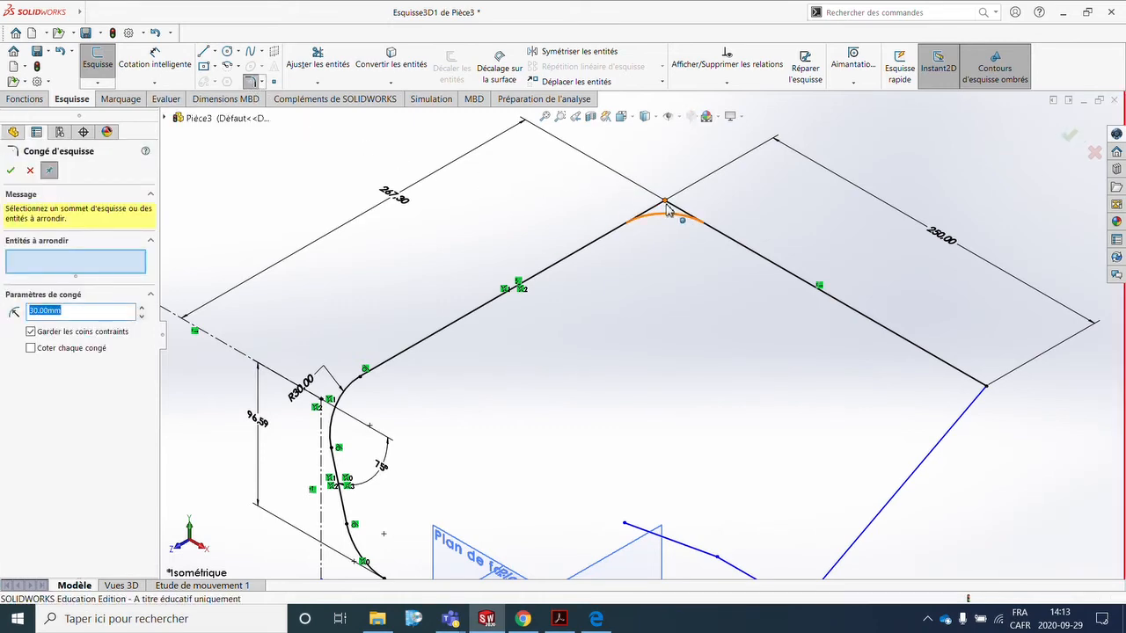
click(666, 207)
click(14, 174)
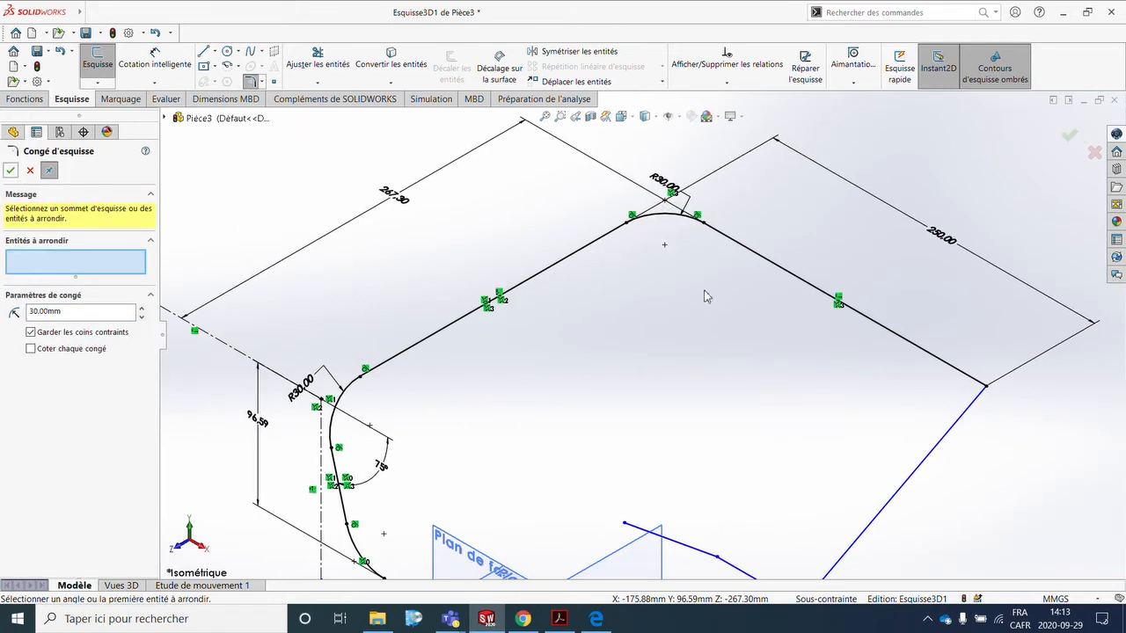
key(Escape)
Move the lower end of the descending line slightly outward to test how the unconstrained lines behave
scroll(865, 427, up, 2)
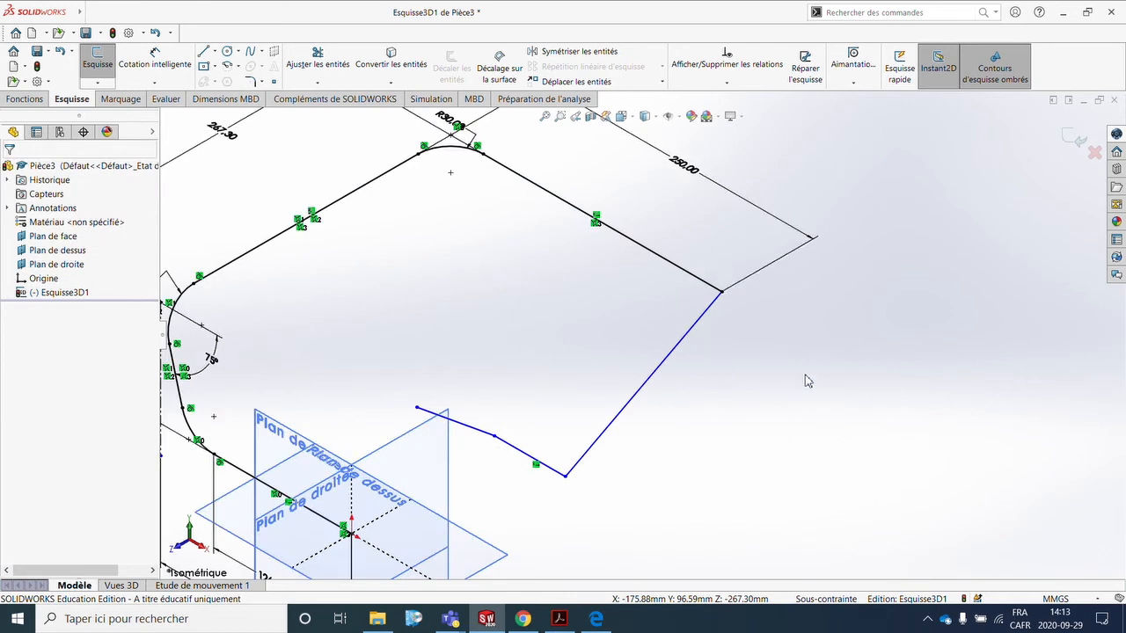
scroll(692, 394, up, 1)
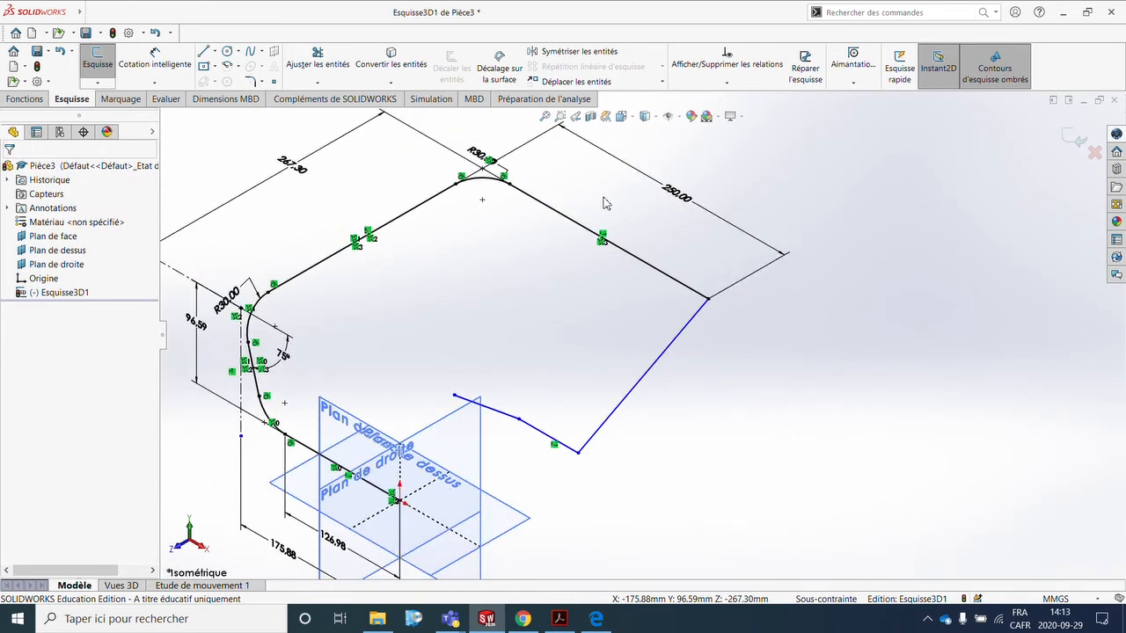
scroll(573, 401, down, 1)
click(690, 353)
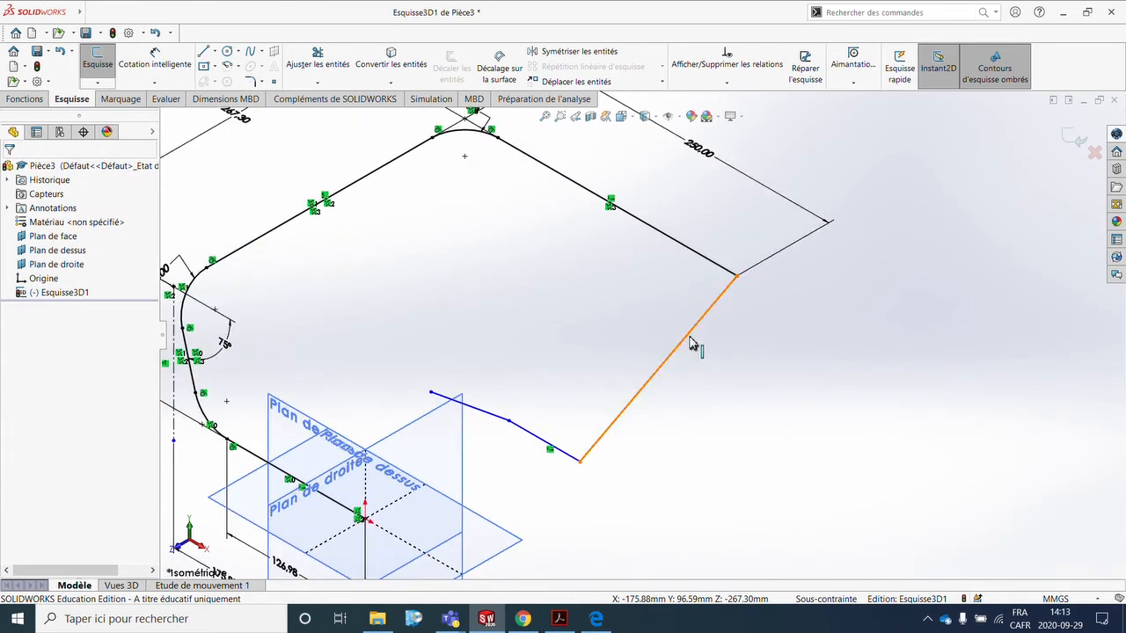
click(639, 443)
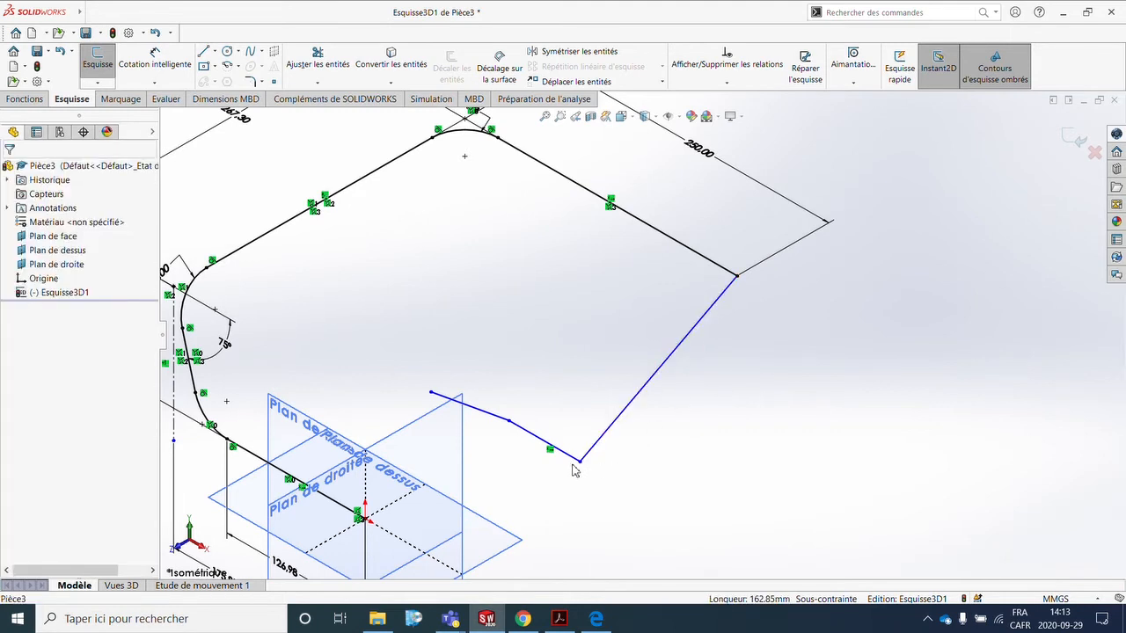
mouse_move(580, 464)
mouse_down()
mouse_move(649, 515)
mouse_move(569, 452)
mouse_move(641, 503)
mouse_up()
drag(613, 483, 596, 467)
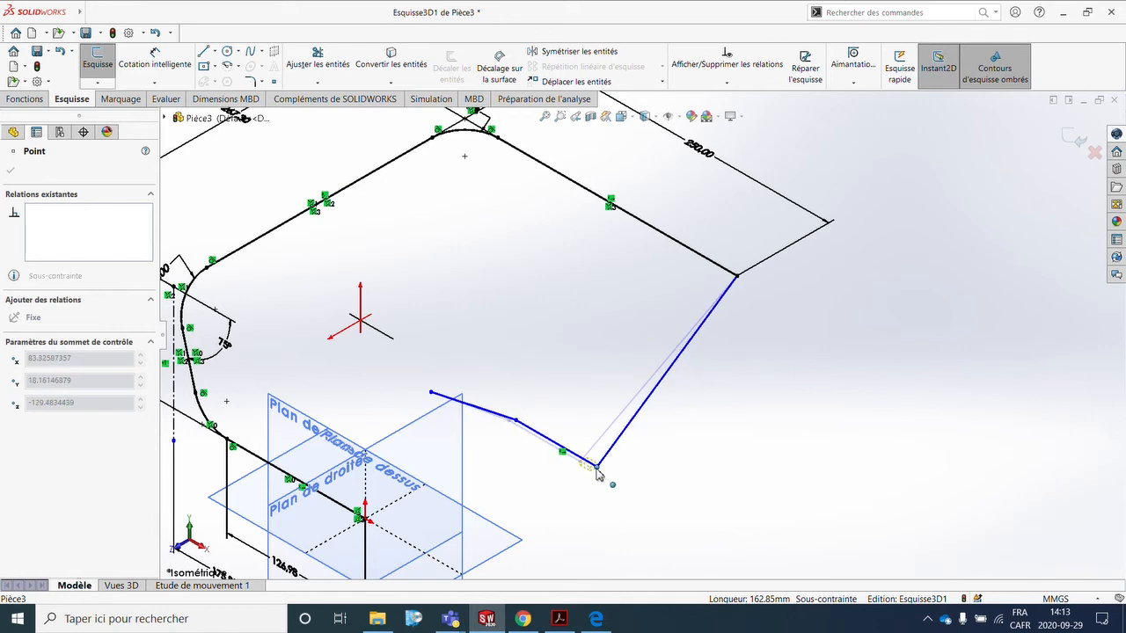
Constrain the descending line relative to the right plane (Plan de droite) with a Parallèle à YZ relation
click(676, 377)
click(678, 379)
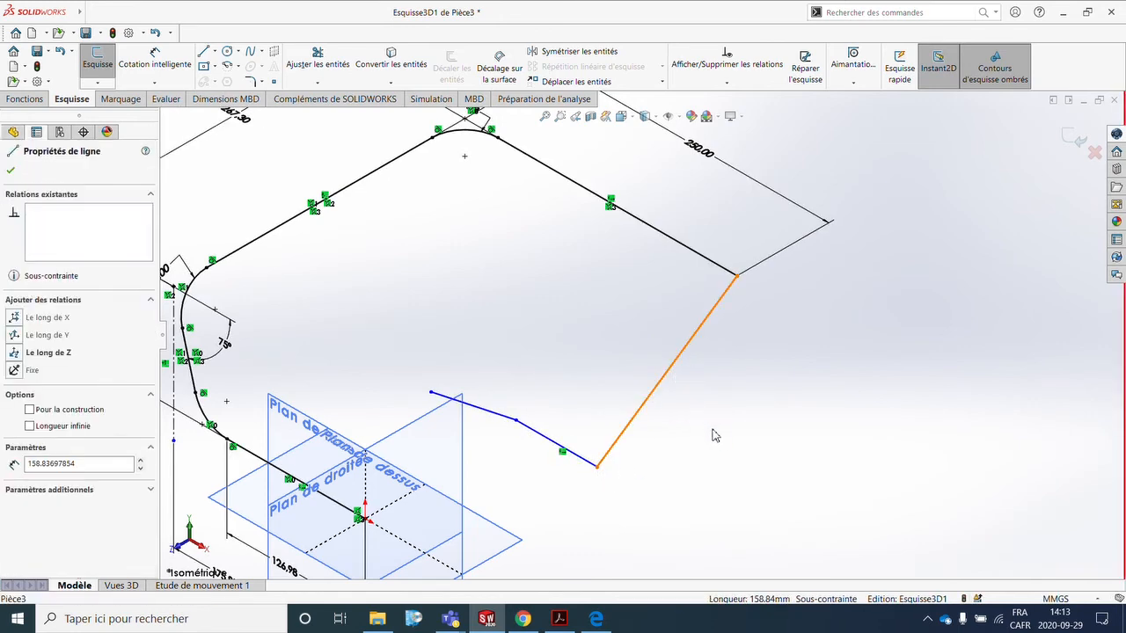
mouse_move(711, 435)
middle_down()
mouse_move(736, 452)
mouse_move(702, 430)
middle_up()
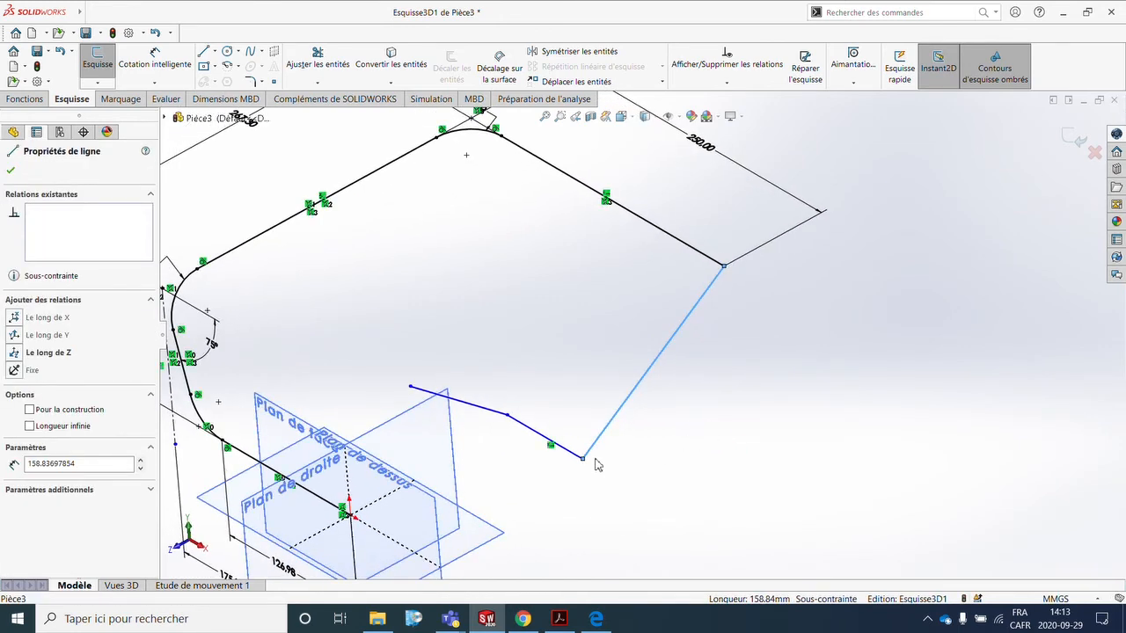
ctrl+click(433, 443)
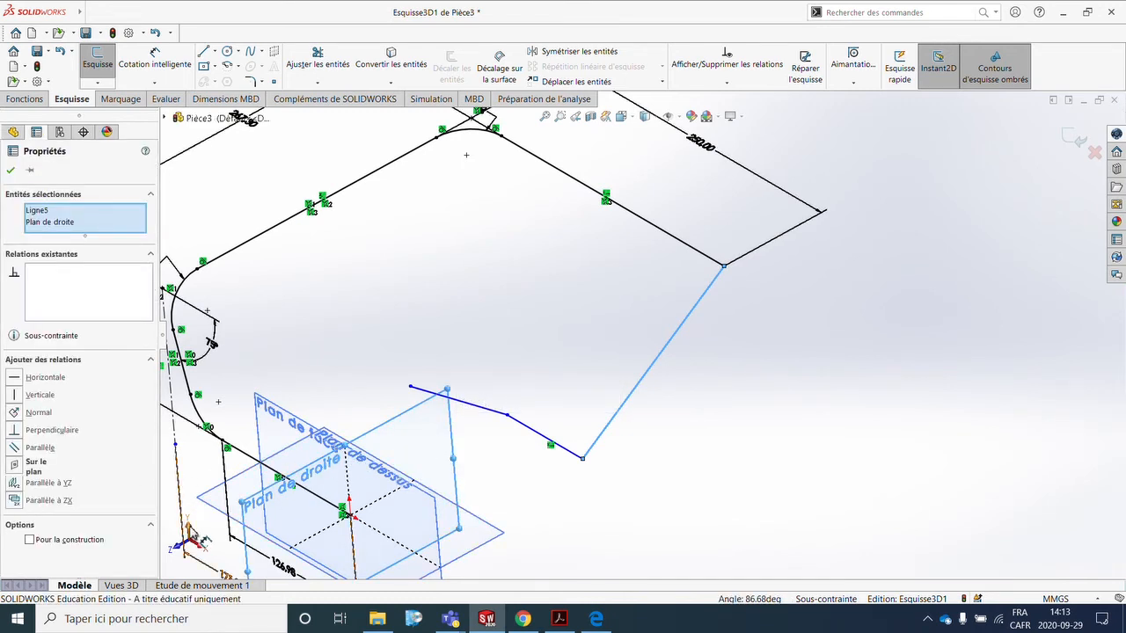
click(17, 486)
mouse_move(618, 495)
middle_down()
mouse_move(616, 460)
mouse_move(615, 604)
mouse_move(671, 528)
middle_up()
click(748, 526)
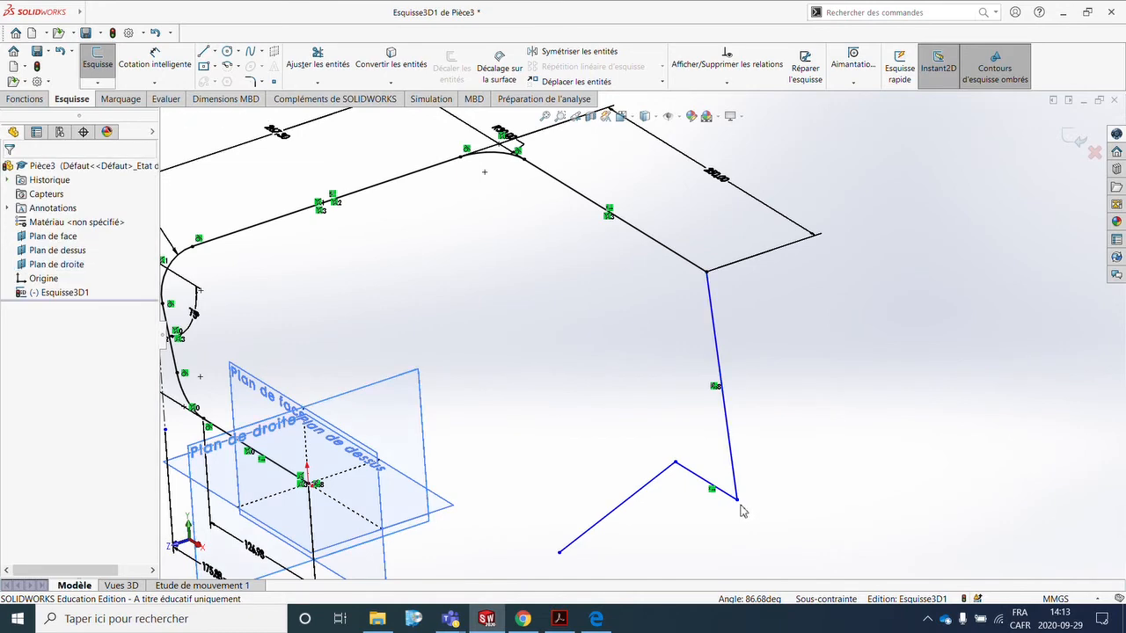
Try moving the lower end of the descending line to test its remaining freedom of movement
click(738, 501)
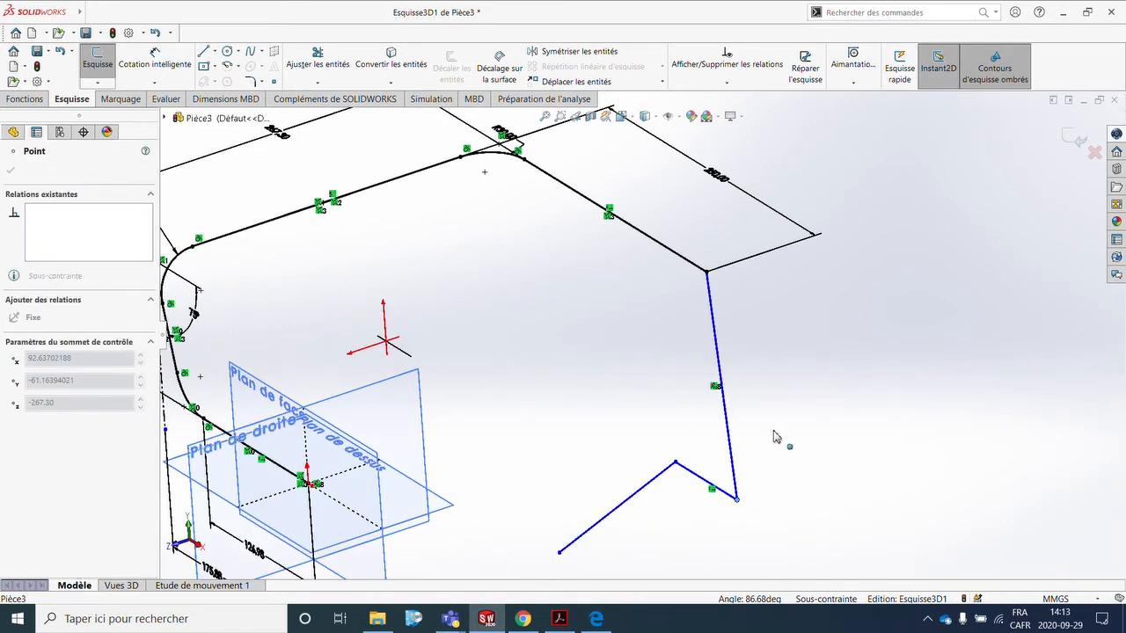
drag(774, 431, 766, 464)
click(658, 516)
drag(737, 501, 486, 509)
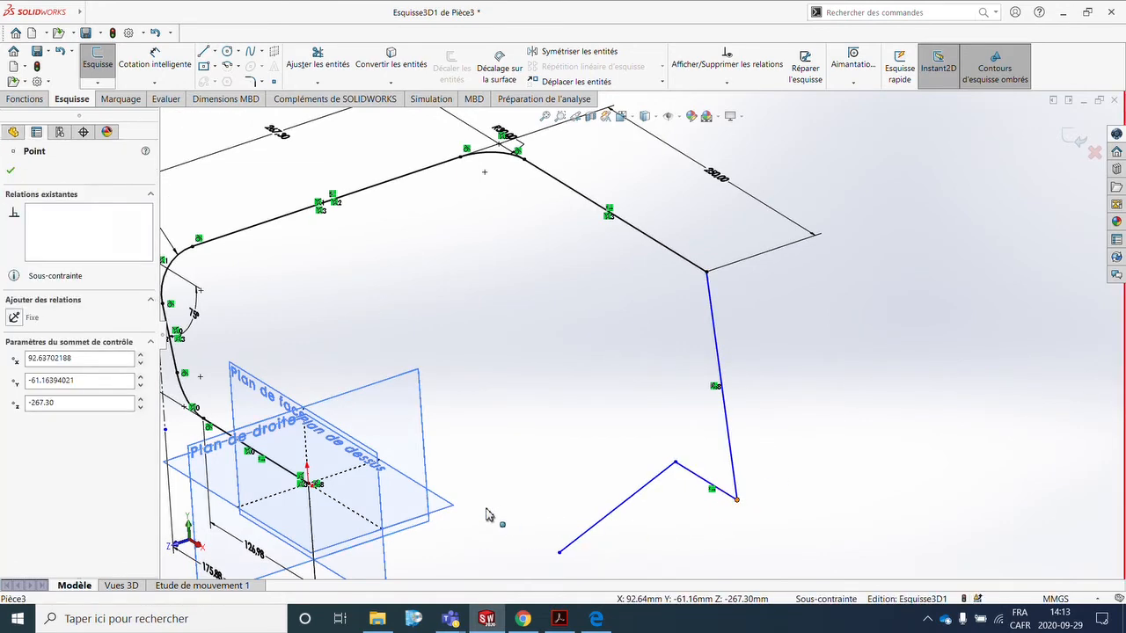
click(654, 427)
drag(705, 431, 748, 414)
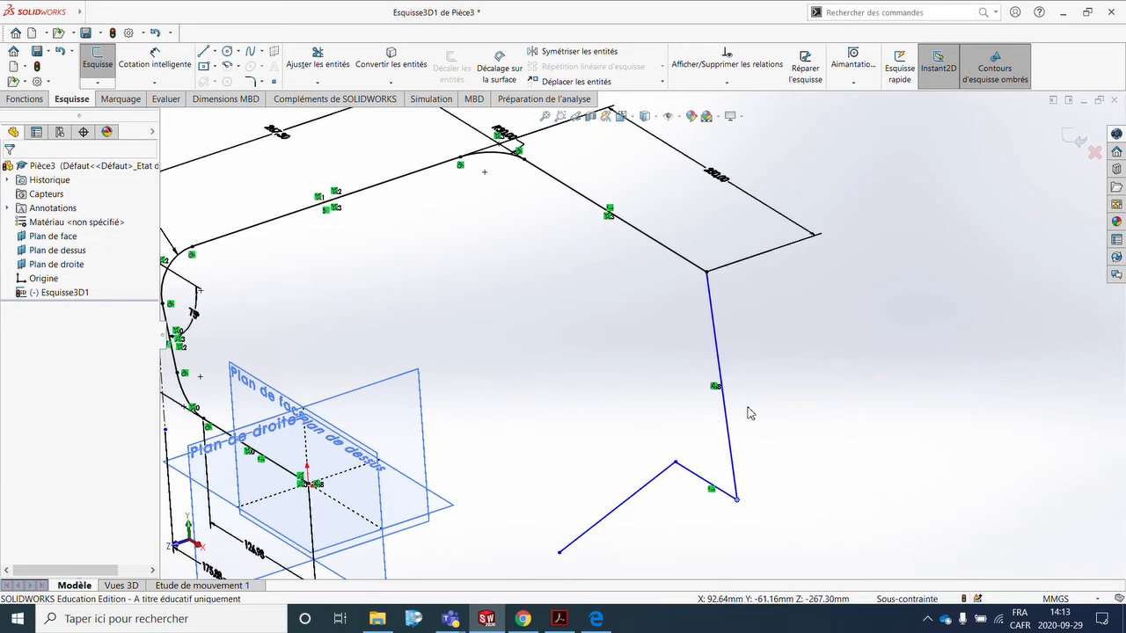
Undo the last relation applied between the descending line and the right plane (Plan de droite)
key(ctrl+z)
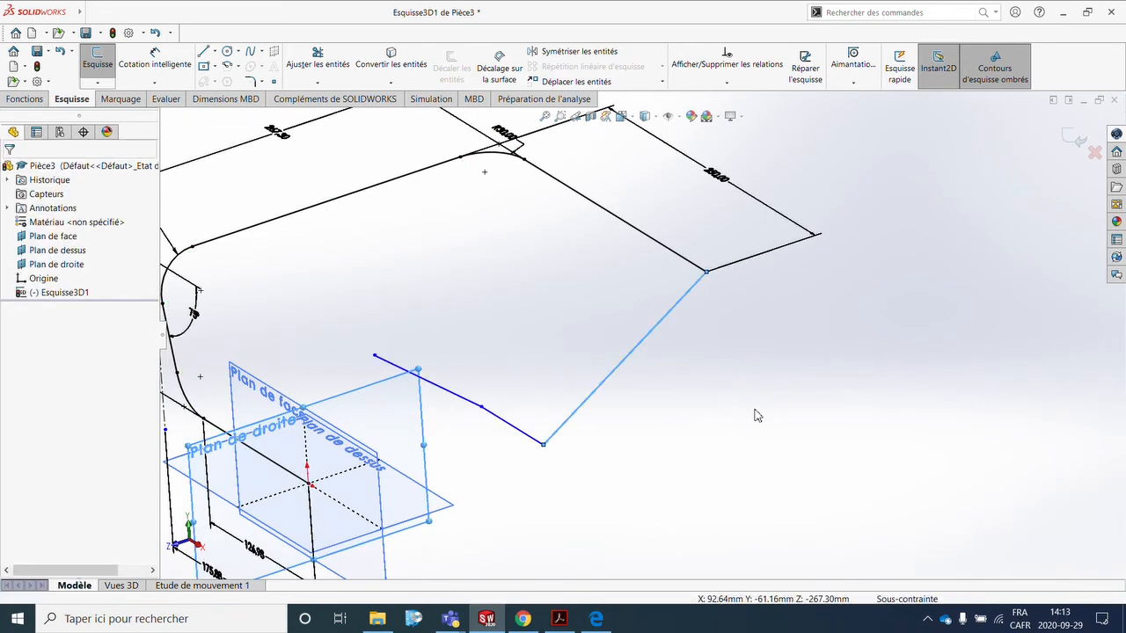
click(671, 423)
mouse_move(671, 423)
middle_down()
mouse_move(760, 452)
mouse_move(739, 427)
middle_up()
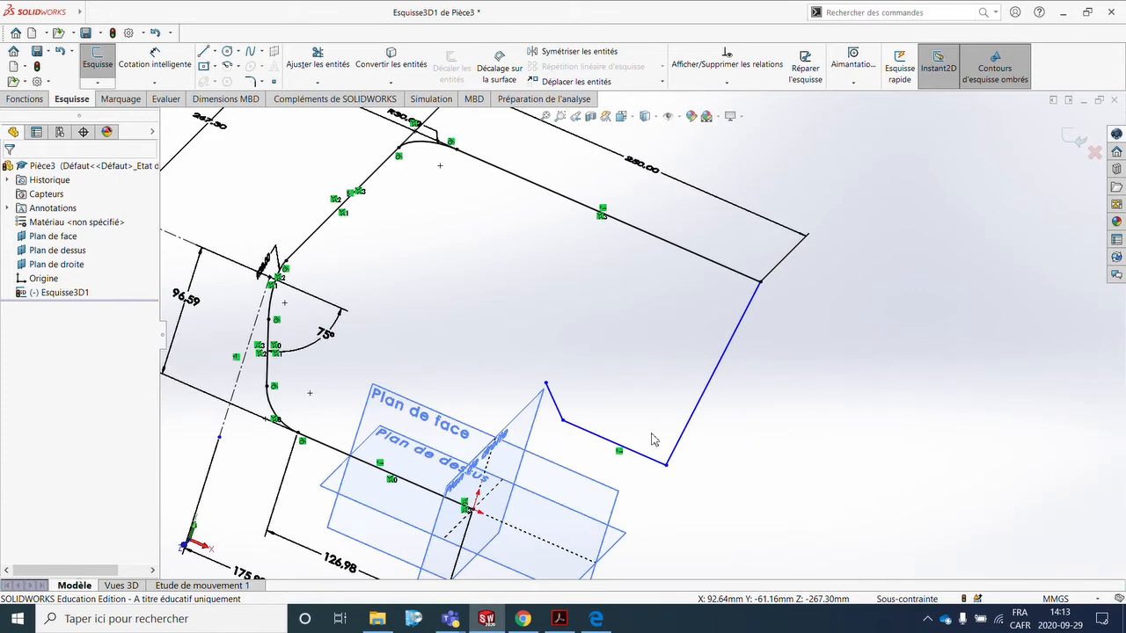
mouse_move(655, 440)
middle_down()
mouse_move(706, 387)
mouse_move(696, 390)
middle_up()
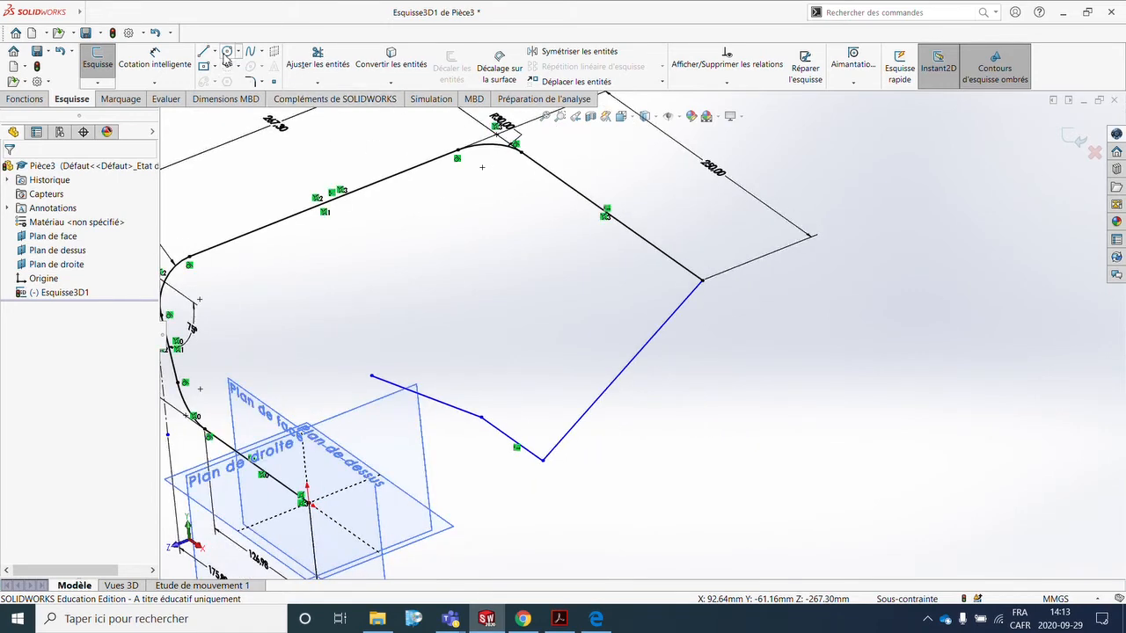
Draw a construction line about 107 mm long along Z from the upper end of the descending line
click(217, 52)
click(246, 71)
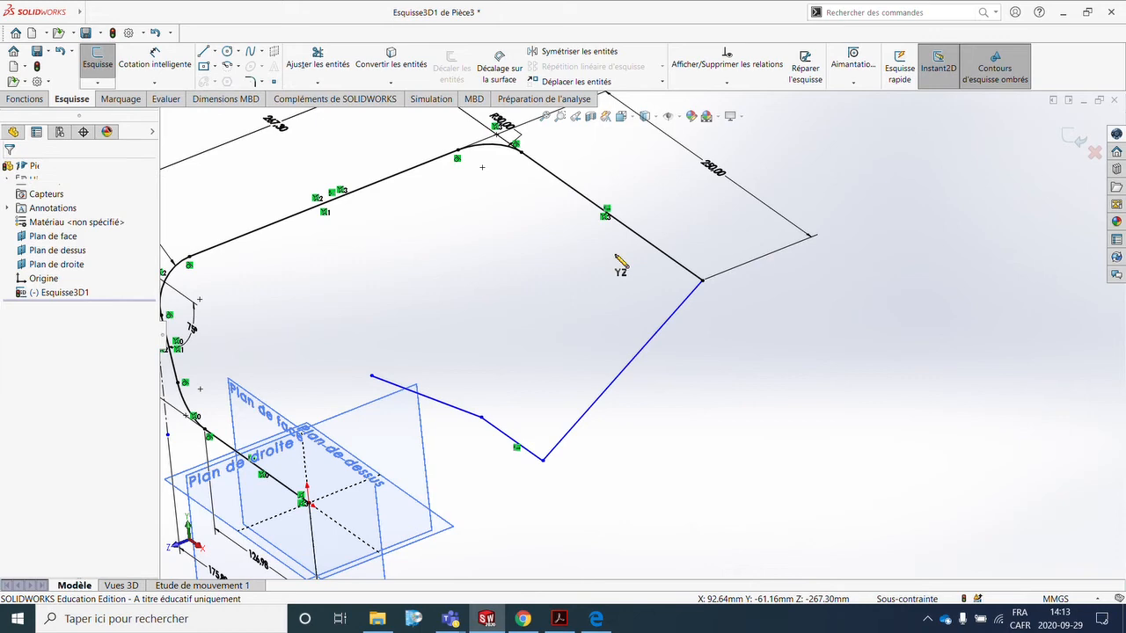
click(702, 282)
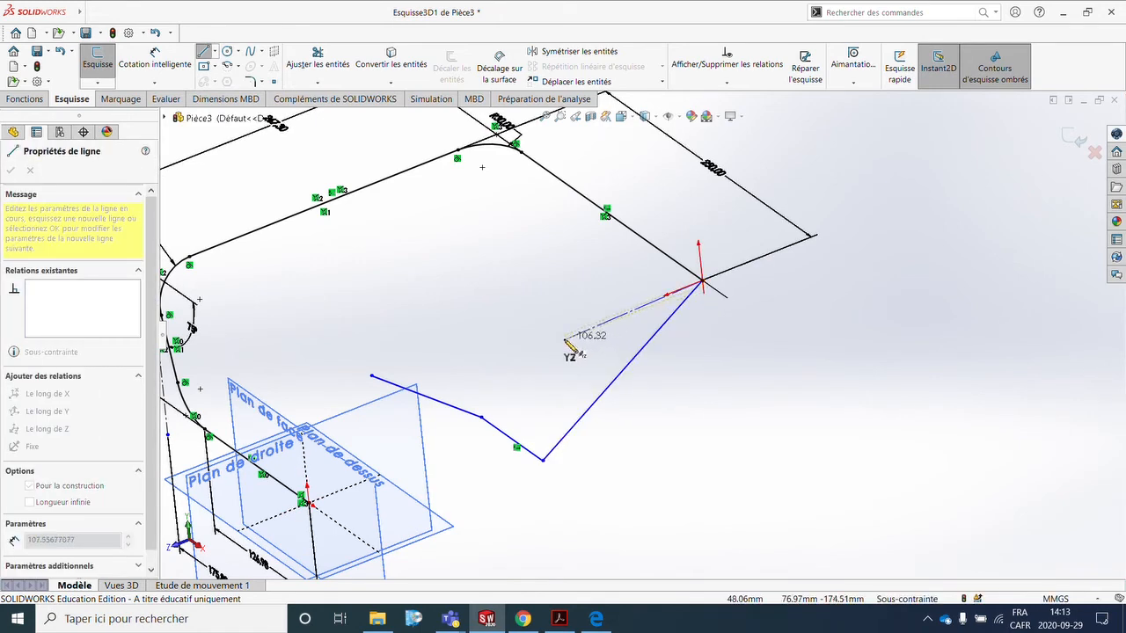
click(561, 338)
key(Escape)
key(Escape)
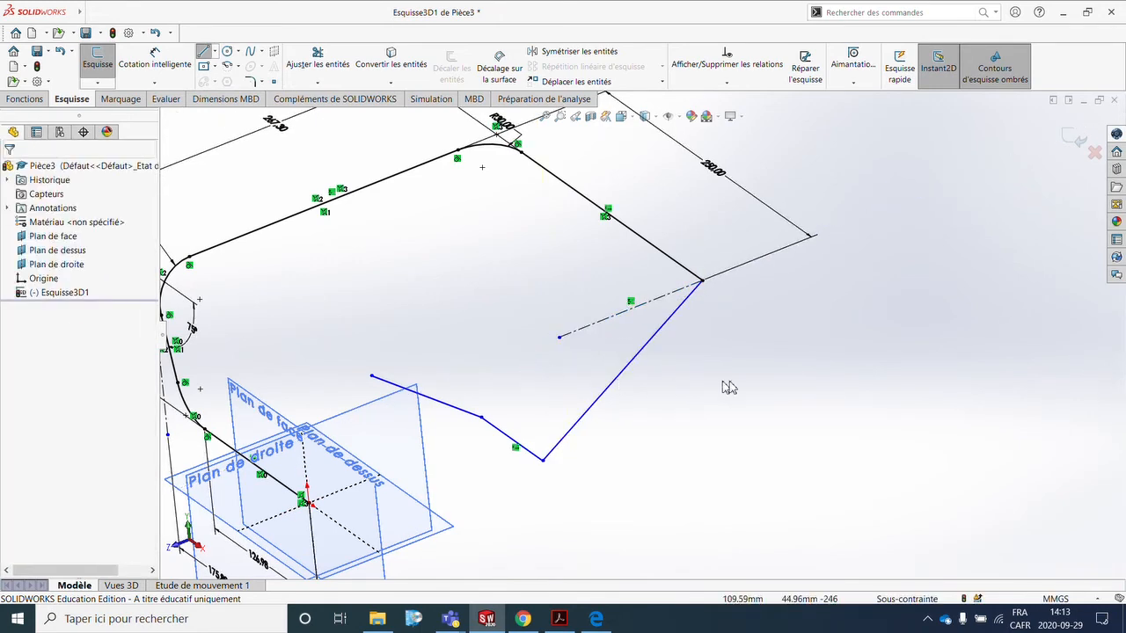
Dimension the angle between the new Z-direction construction line and the descending line as 30°
click(170, 70)
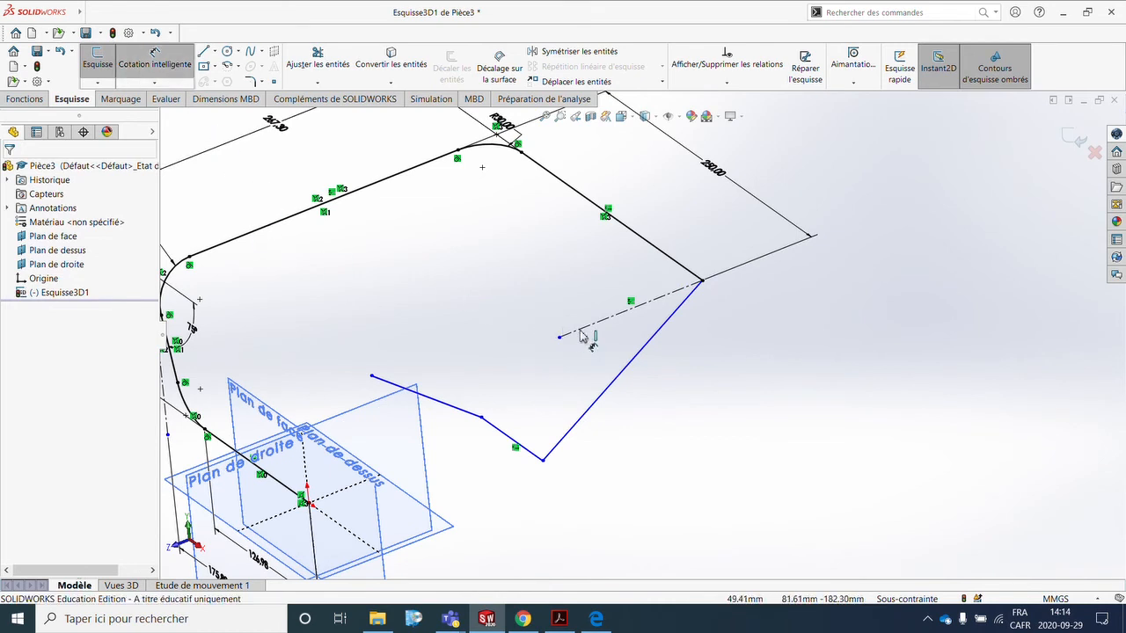
click(610, 324)
click(641, 342)
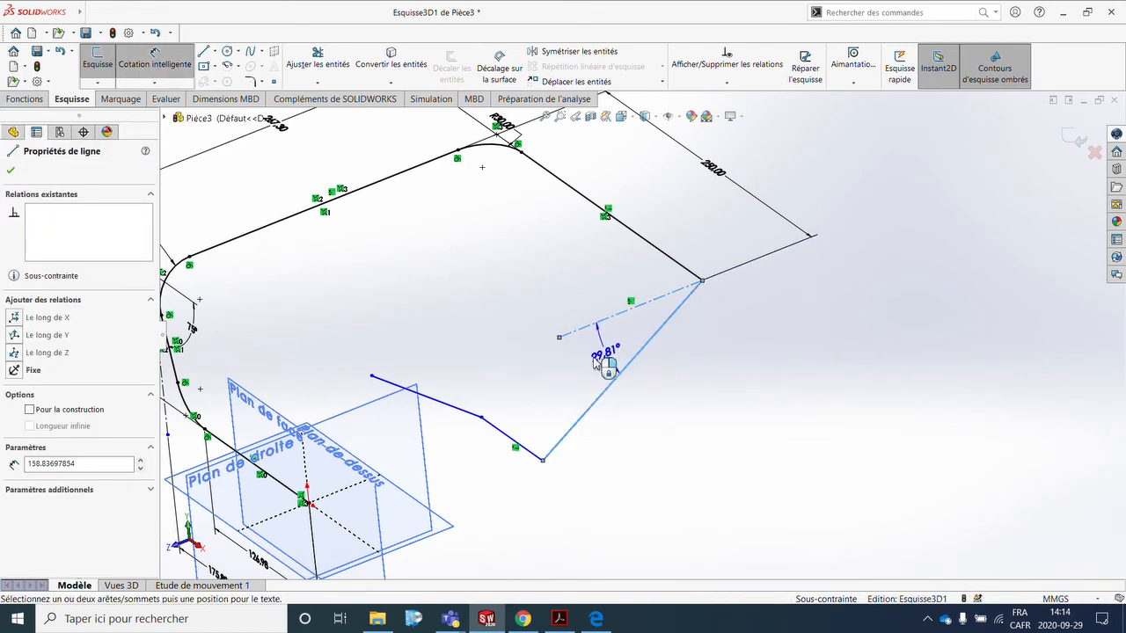
click(580, 370)
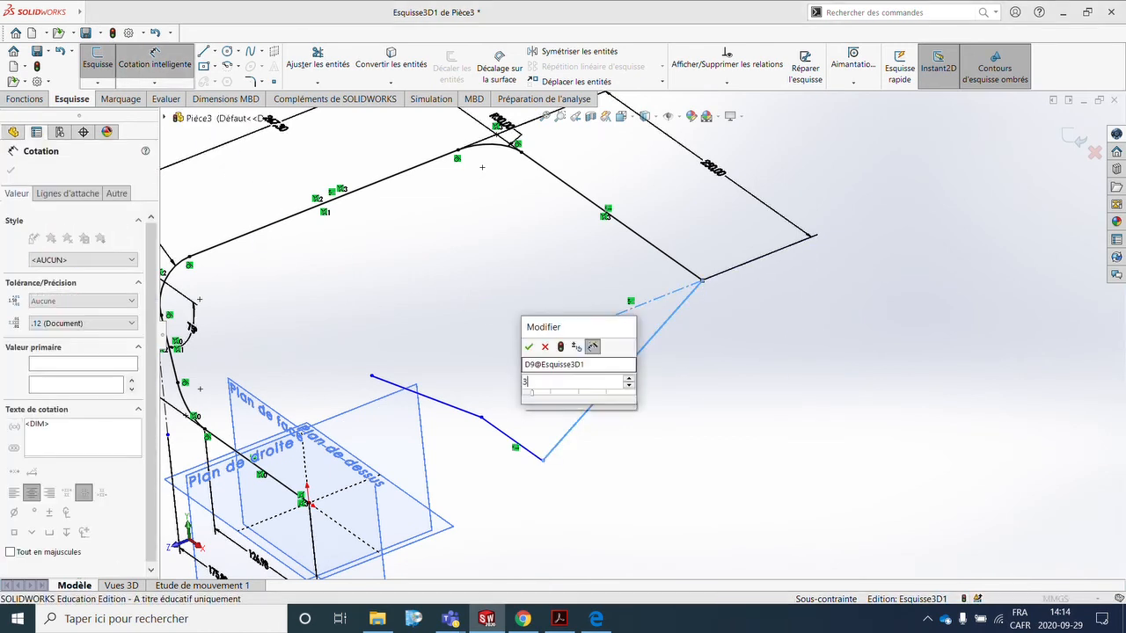
key(Return)
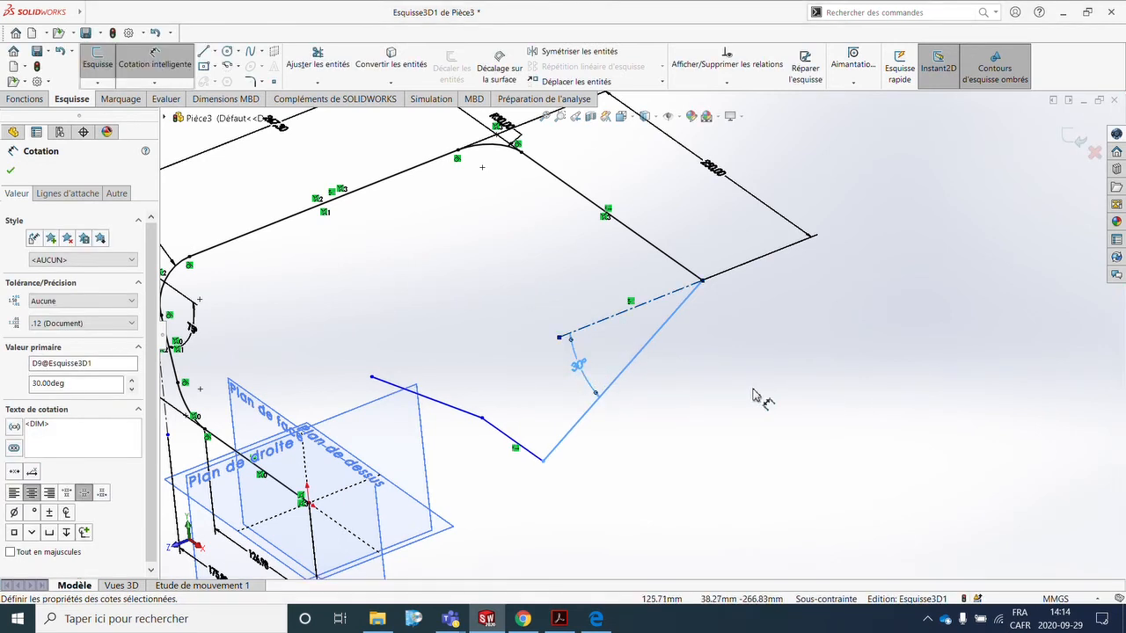
key(Escape)
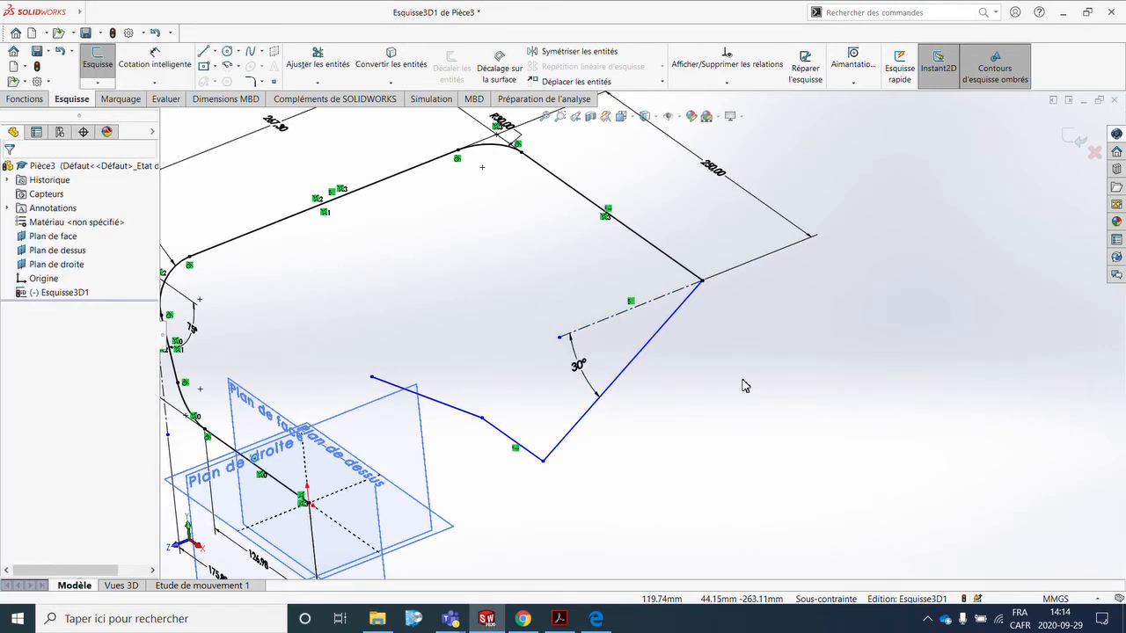
Dimension the length of the descending line as 193.13 mm
click(155, 58)
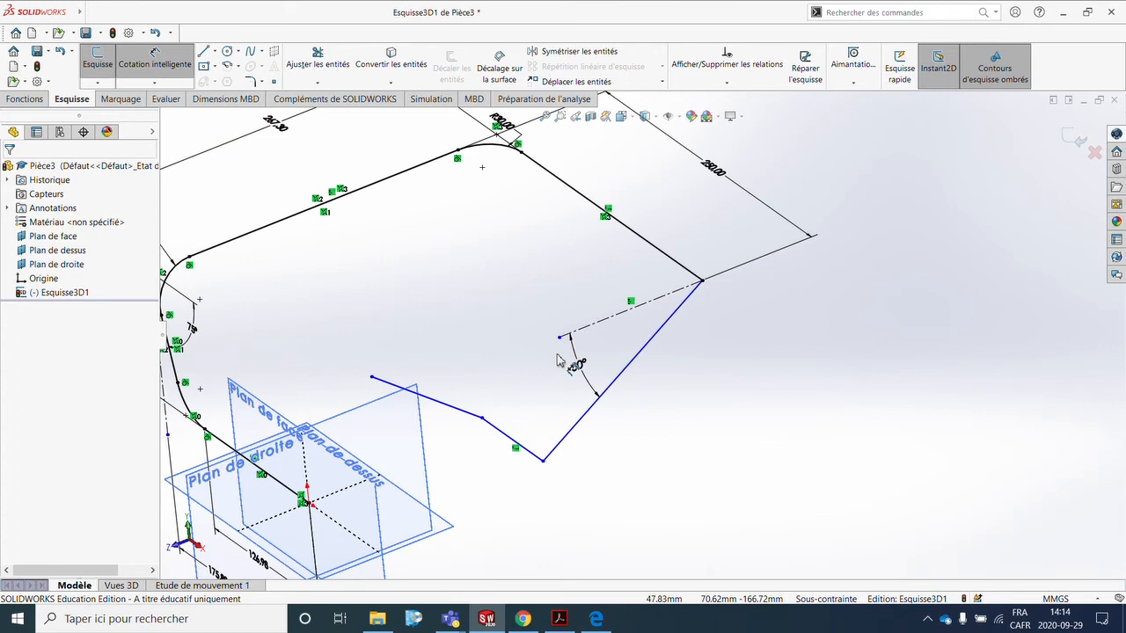
click(655, 343)
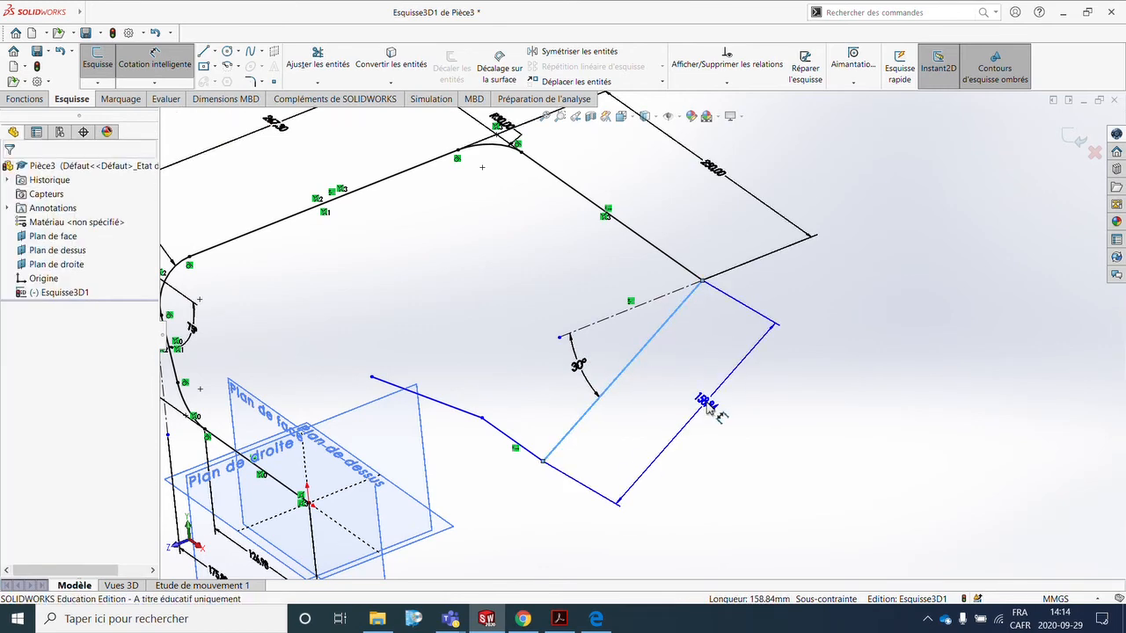
click(708, 407)
text(193.13)
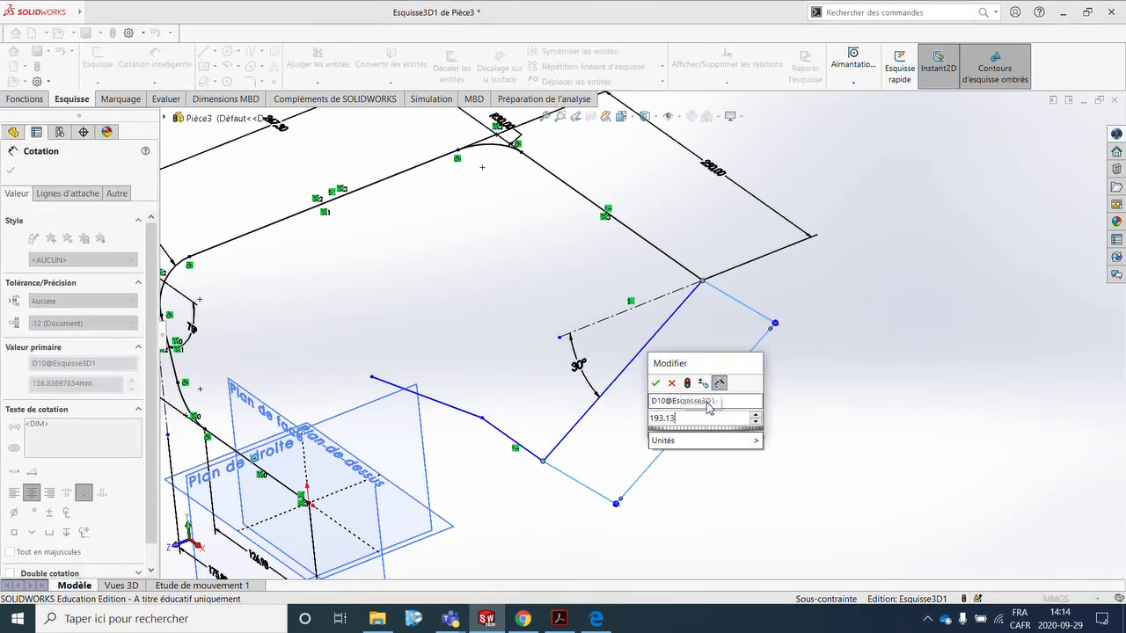
key(Return)
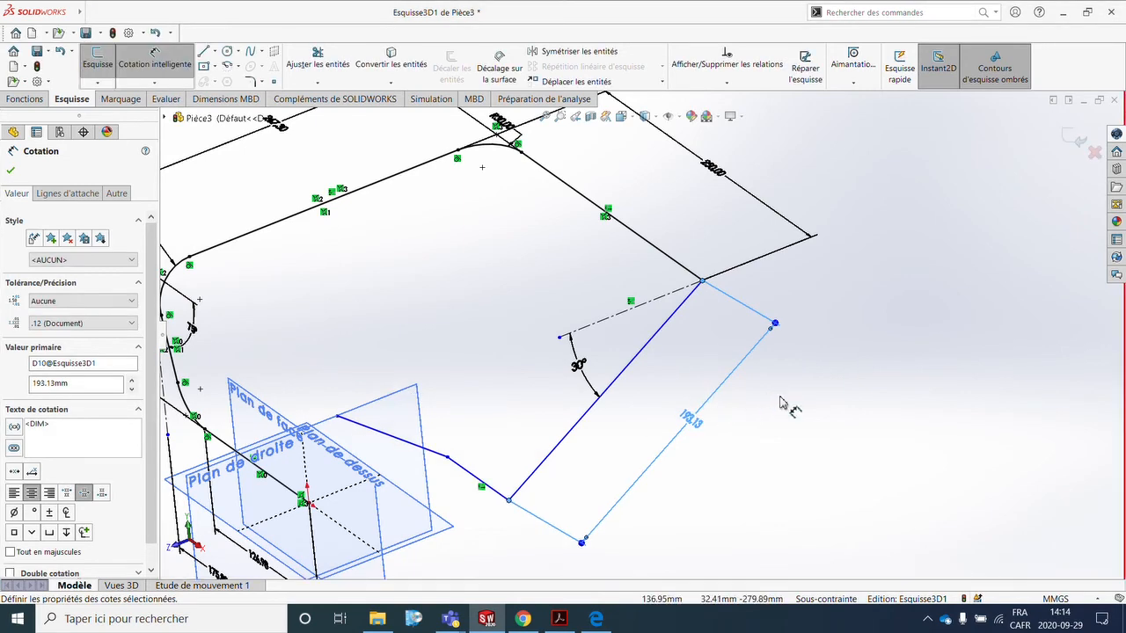
mouse_move(784, 402)
middle_down()
mouse_move(814, 375)
mouse_move(844, 372)
mouse_move(745, 354)
mouse_move(792, 395)
mouse_move(648, 476)
middle_up()
key(Escape)
Make the short X-direction line perpendicular to the 193.13 mm descending line at their shared corner
mouse_move(515, 517)
mouse_down()
mouse_move(621, 553)
mouse_move(468, 420)
mouse_move(541, 497)
mouse_move(597, 524)
mouse_move(479, 449)
mouse_move(577, 525)
mouse_up()
scroll(577, 525, up, 2)
scroll(565, 513, down, 2)
mouse_move(589, 533)
middle_down()
mouse_move(612, 539)
mouse_move(630, 516)
mouse_move(622, 507)
middle_up()
scroll(658, 513, up, 1)
scroll(651, 511, down, 1)
click(620, 500)
scroll(611, 487, down, 1)
scroll(613, 491, down, 1)
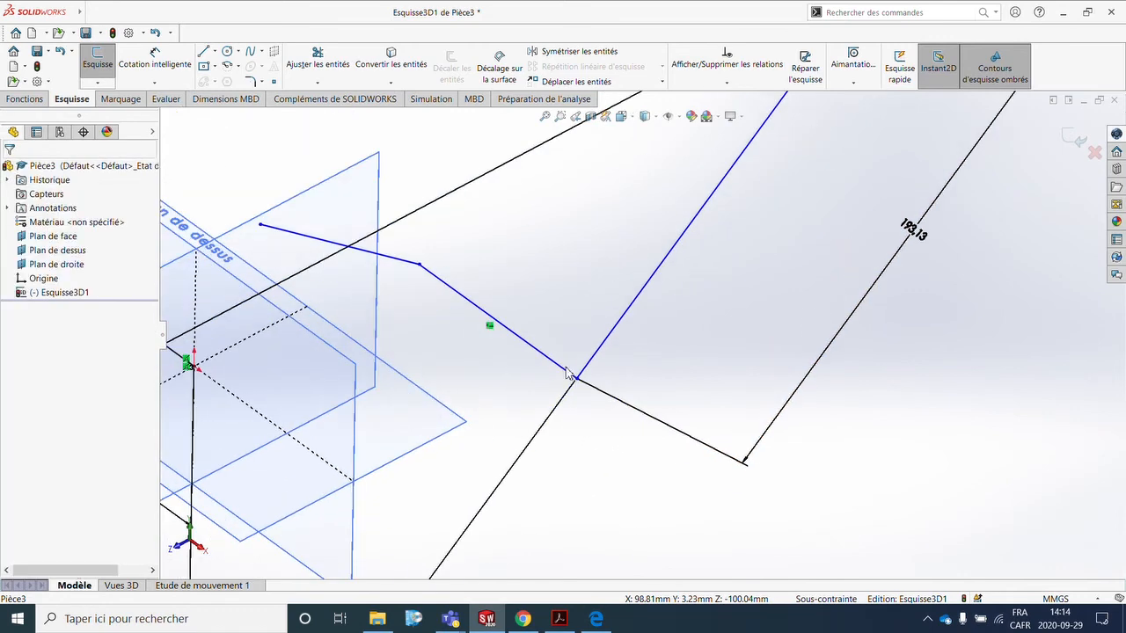
click(563, 369)
ctrl+click(597, 357)
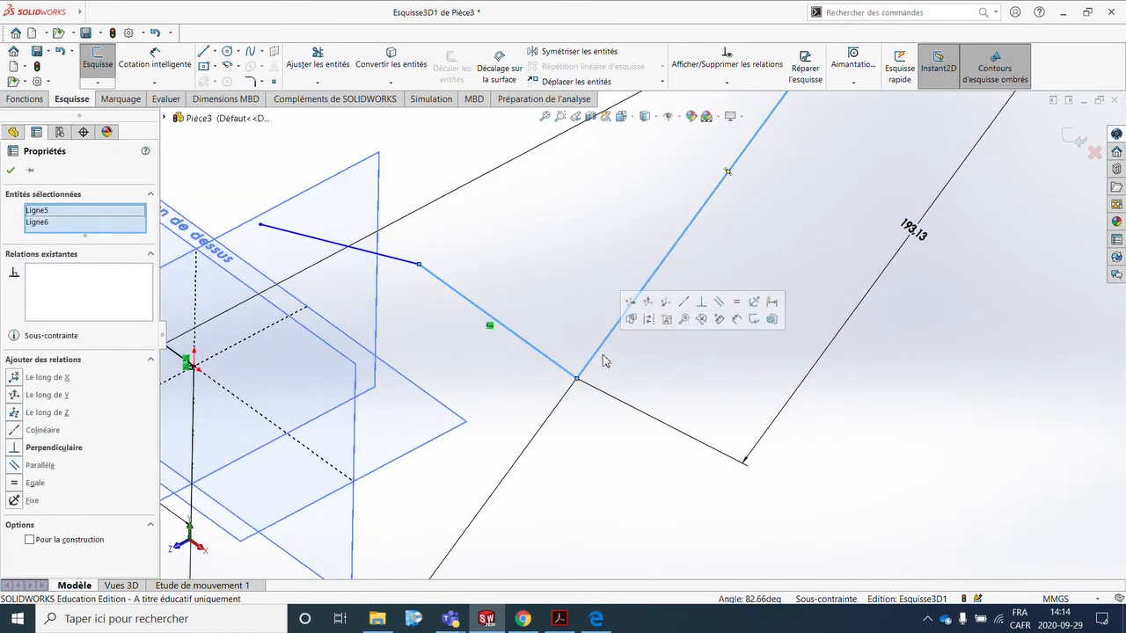
click(702, 303)
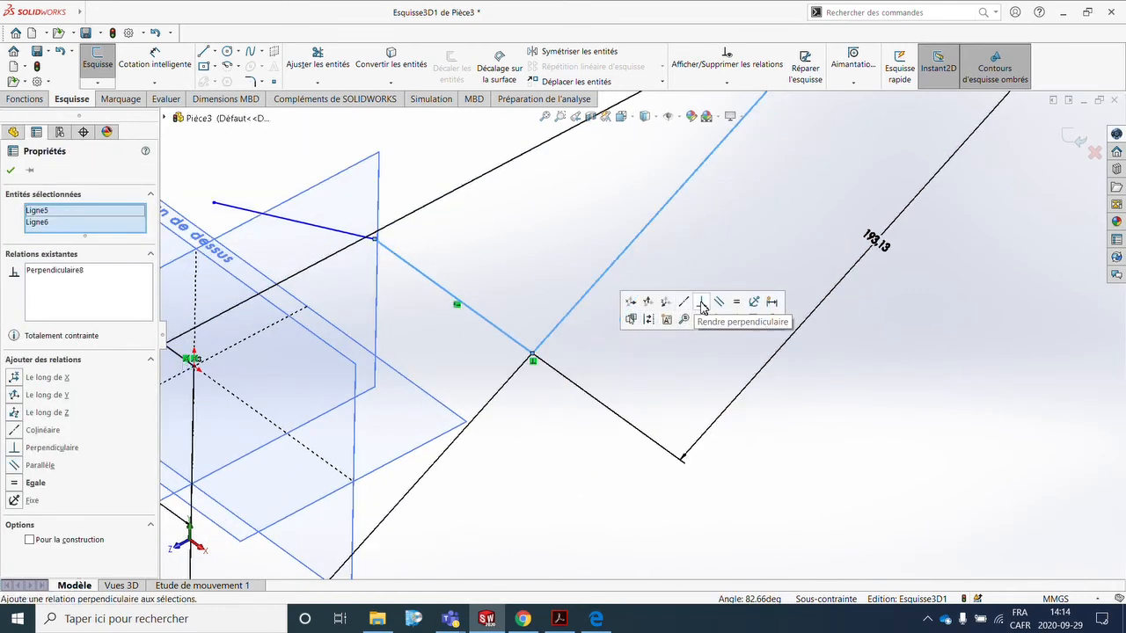
click(548, 457)
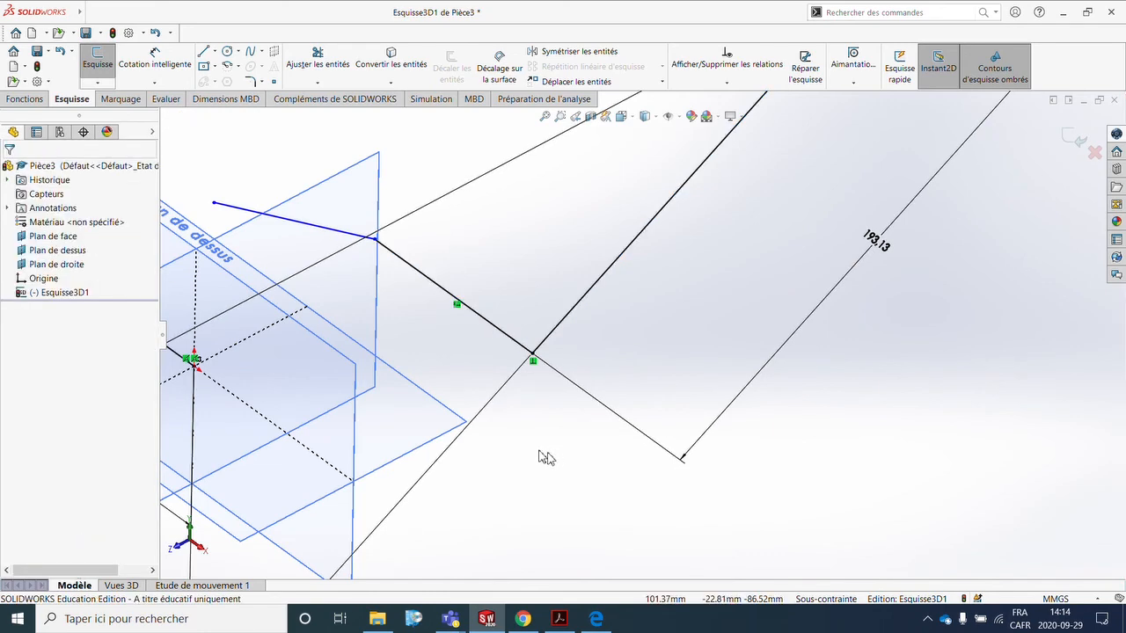
Make the last line of the chain perpendicular to the short X-direction line
click(325, 236)
ctrl+click(392, 249)
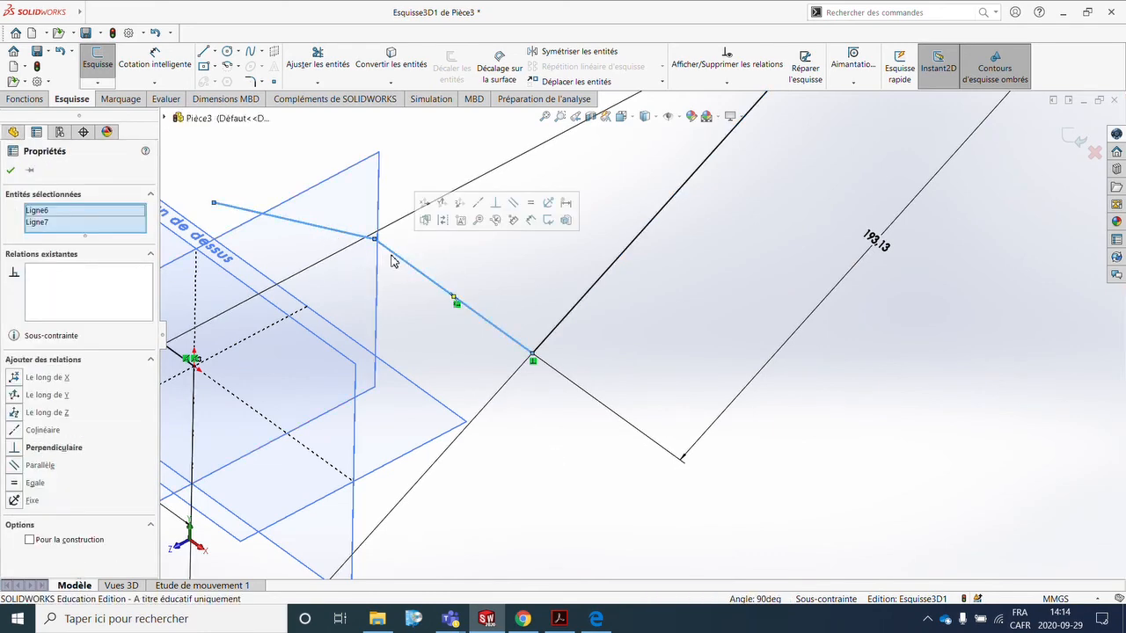
click(485, 209)
click(630, 310)
Dimension the length of the short X-direction line as 74.12 mm
mouse_move(621, 316)
middle_down()
mouse_move(510, 237)
mouse_move(555, 282)
mouse_move(428, 215)
middle_up()
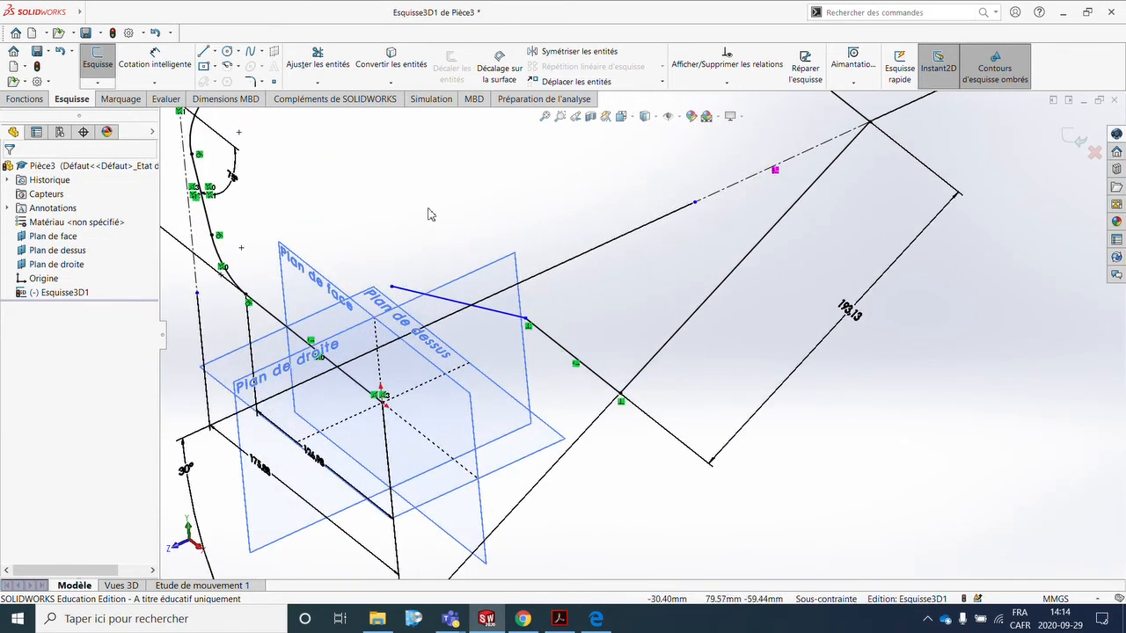
click(155, 64)
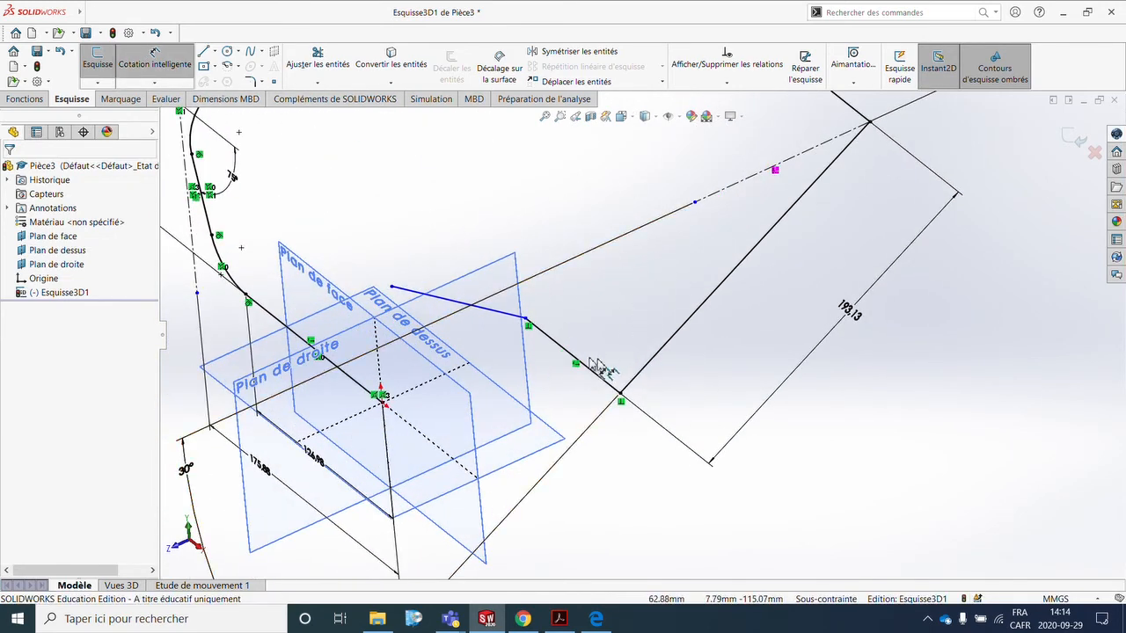
click(625, 329)
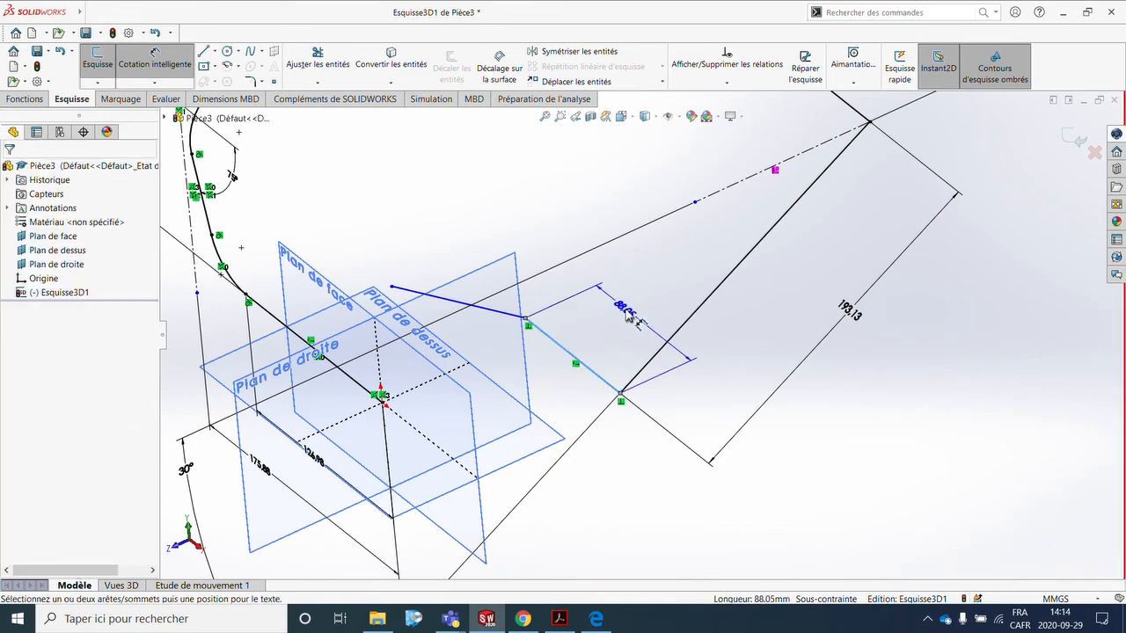
click(628, 318)
text(74.12)
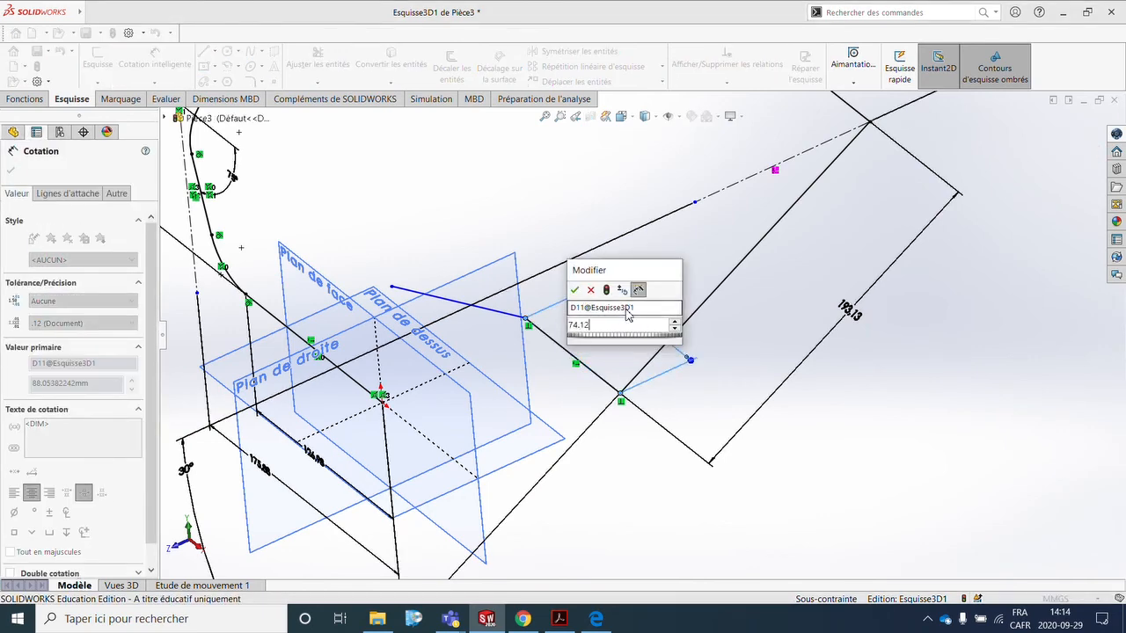
key(Return)
Dimension the length of the last line of the chain as 125 mm
mouse_move(624, 315)
middle_down()
mouse_move(591, 290)
mouse_move(580, 264)
mouse_move(512, 318)
middle_up()
click(508, 323)
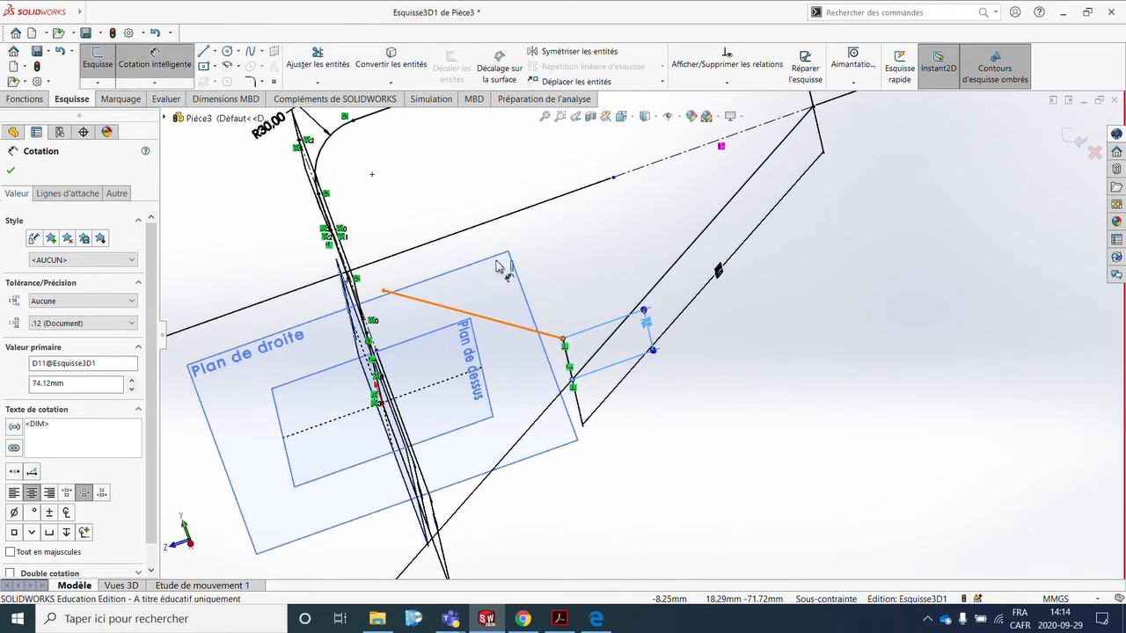
click(517, 176)
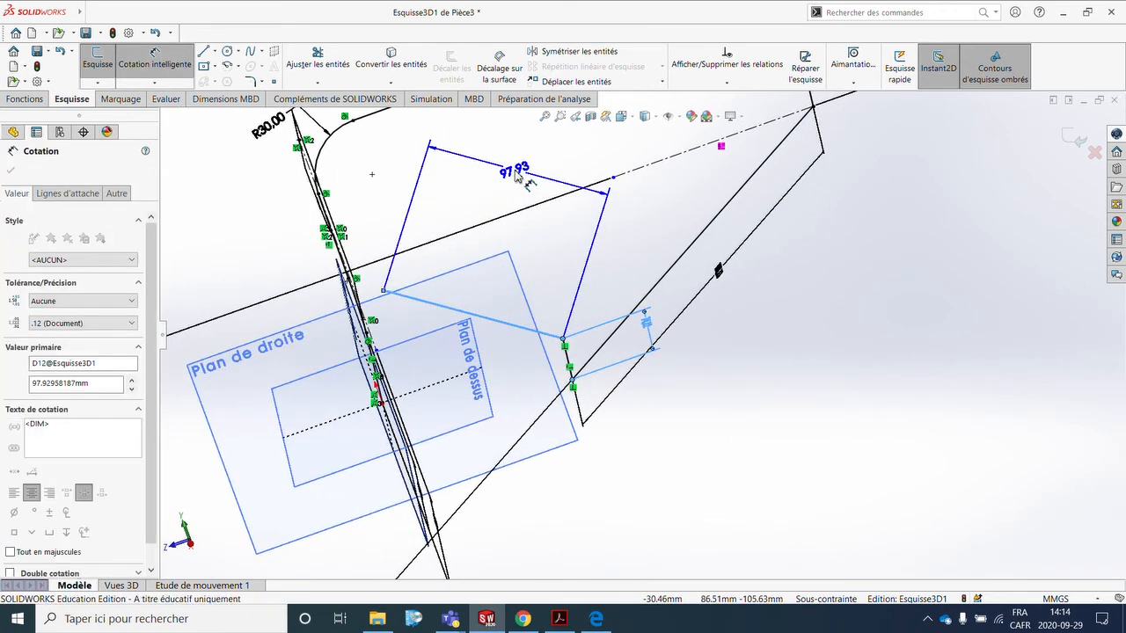
text(125)
key(Return)
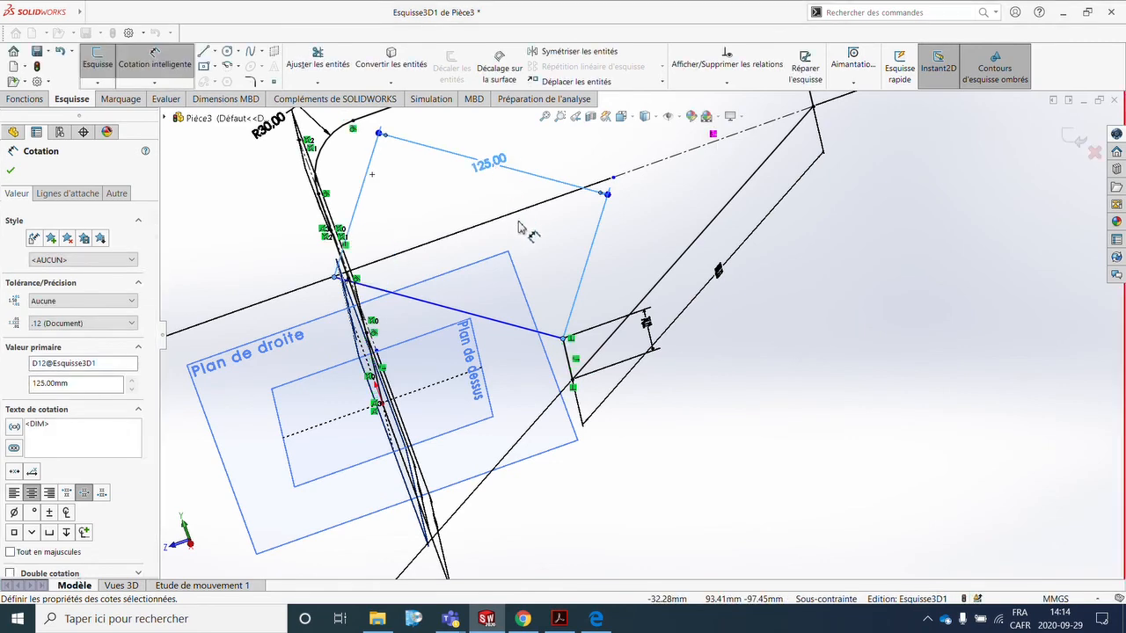
middle_drag(520, 226, 522, 235)
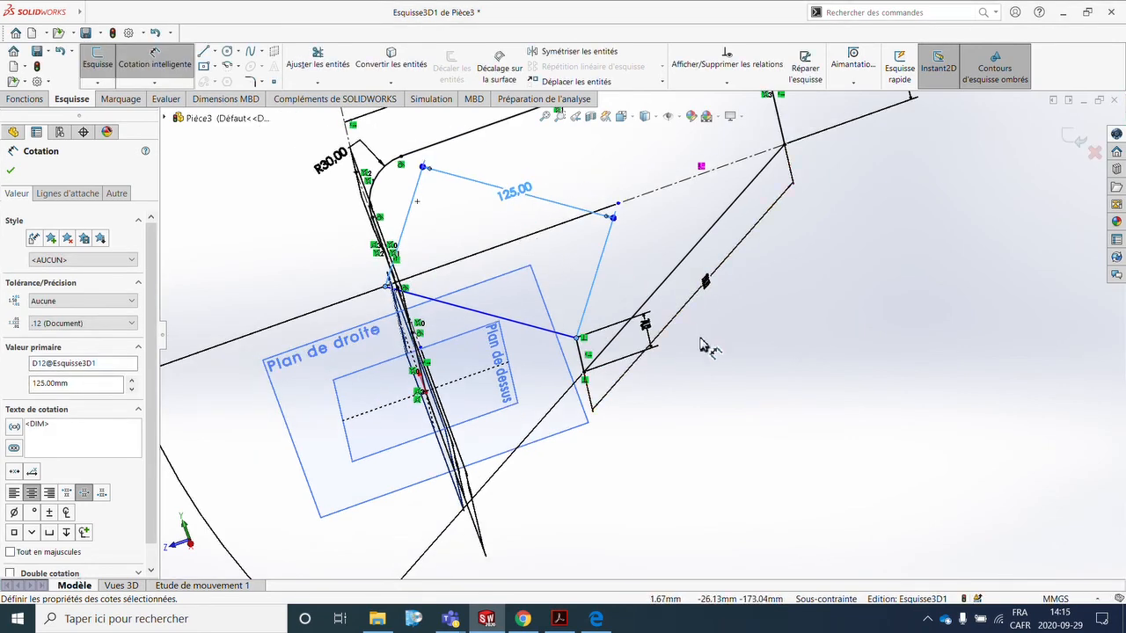
key(Escape)
Make the 125 mm end line perpendicular to the 193.13 mm descending line
mouse_move(691, 358)
middle_down()
mouse_move(691, 347)
mouse_move(695, 377)
mouse_move(563, 355)
middle_up()
click(572, 344)
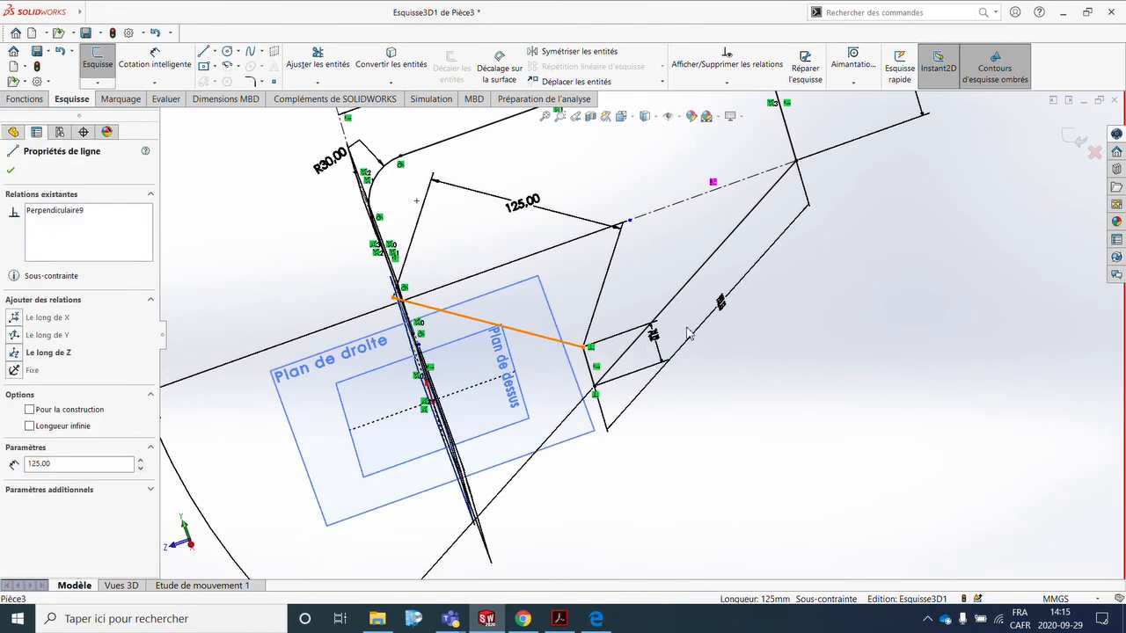
middle_drag(691, 335, 744, 335)
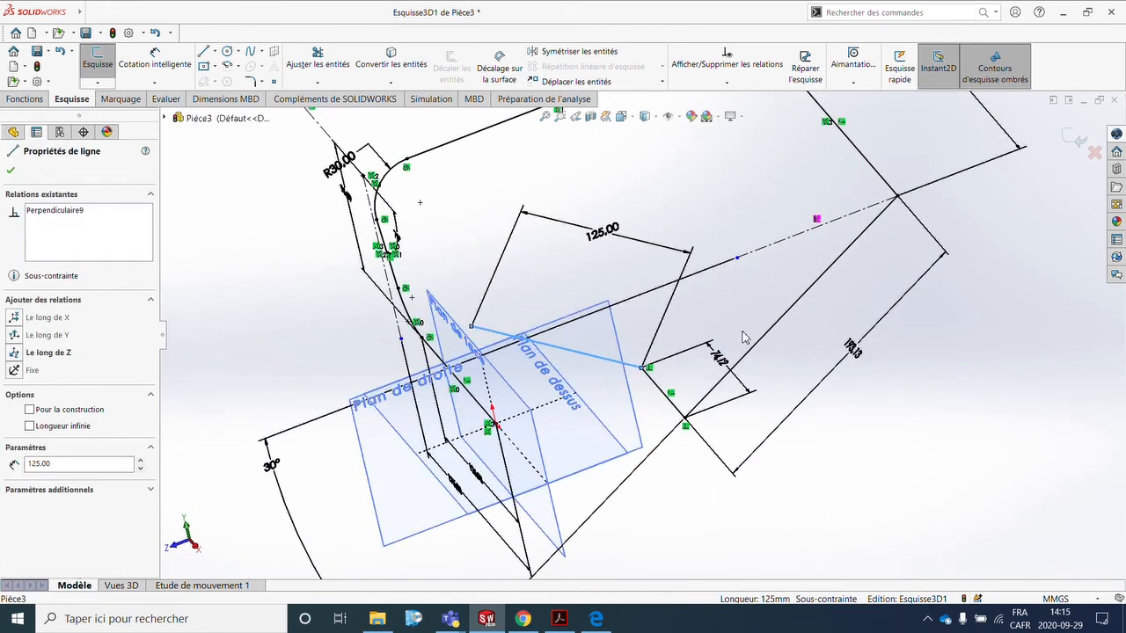
ctrl+click(786, 320)
click(888, 261)
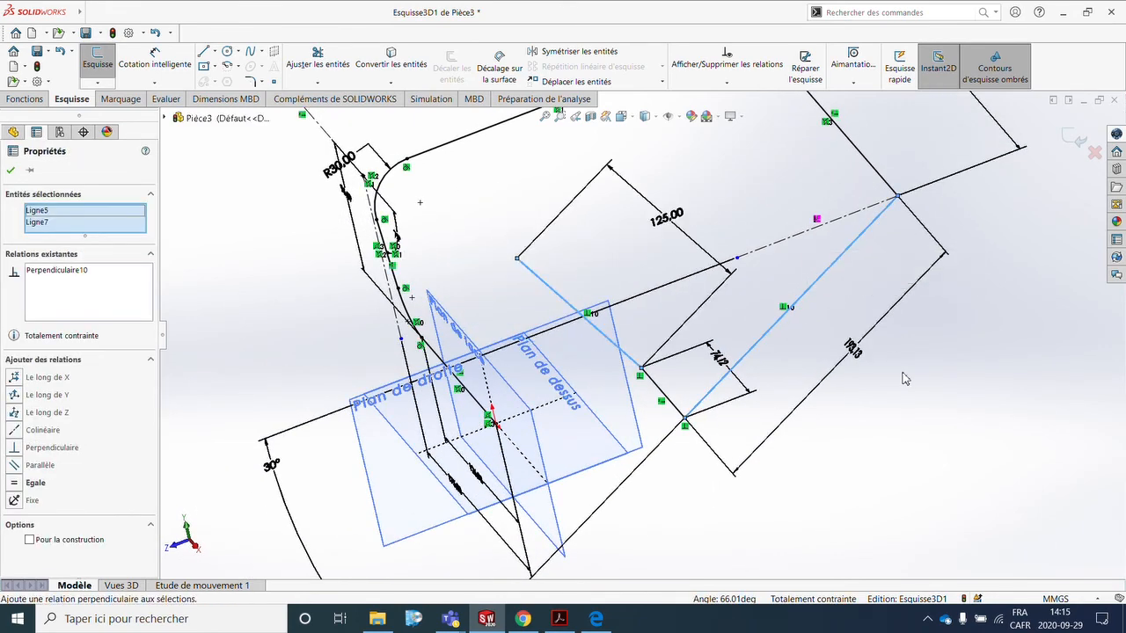
click(906, 381)
mouse_move(897, 420)
middle_down()
mouse_move(915, 415)
mouse_move(871, 262)
mouse_move(831, 281)
middle_up()
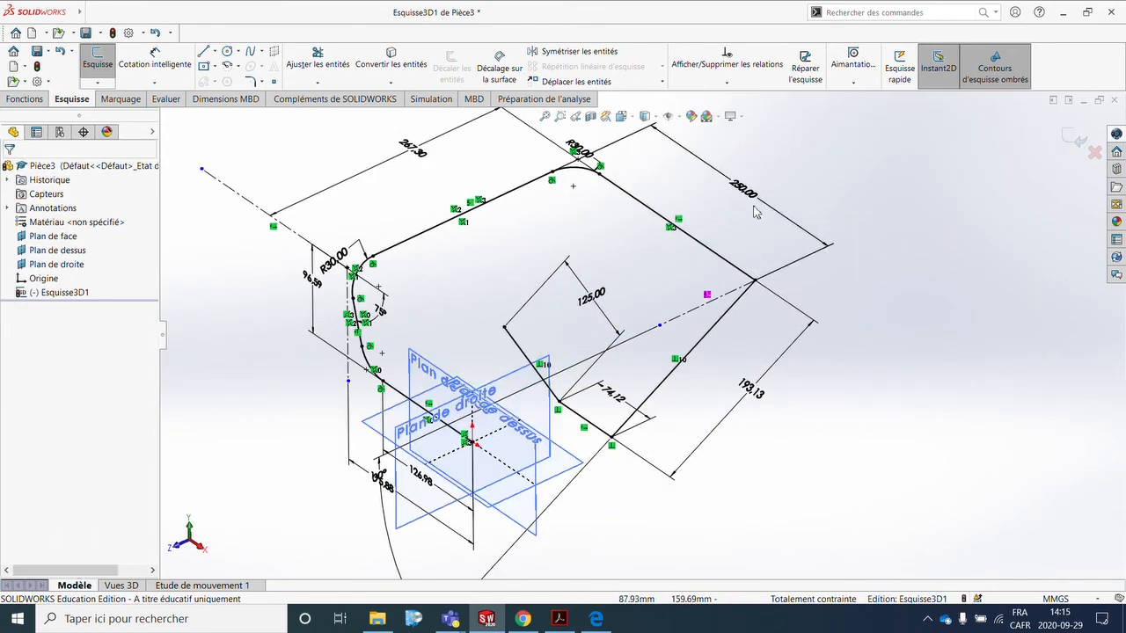
Round the three remaining sharp corners of the line chain with 30 mm sketch fillets
click(251, 81)
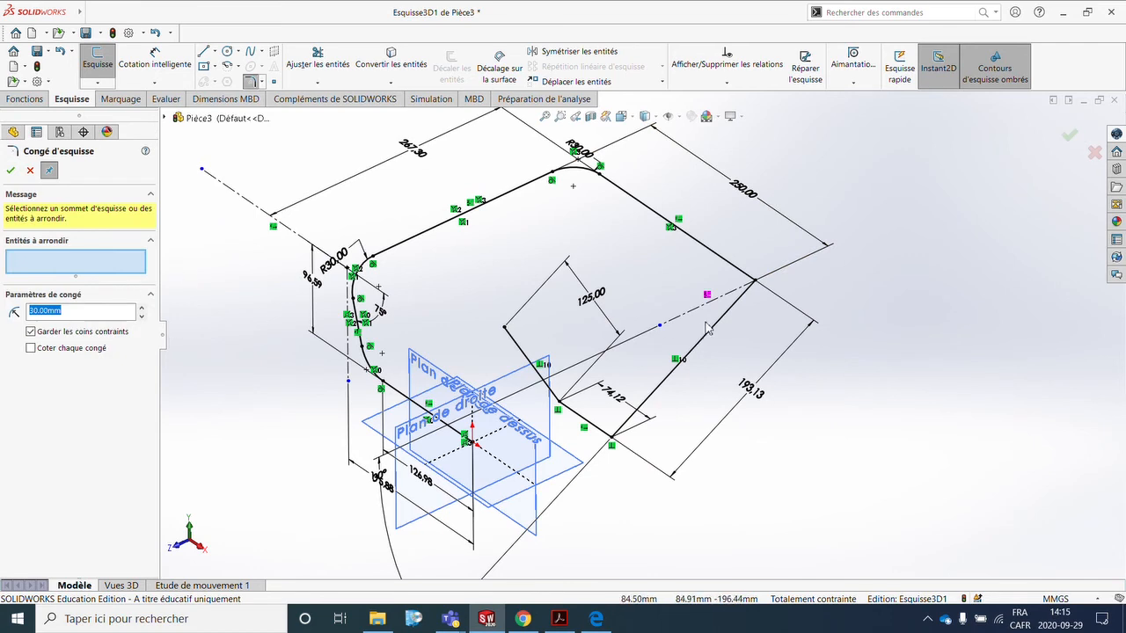
click(752, 282)
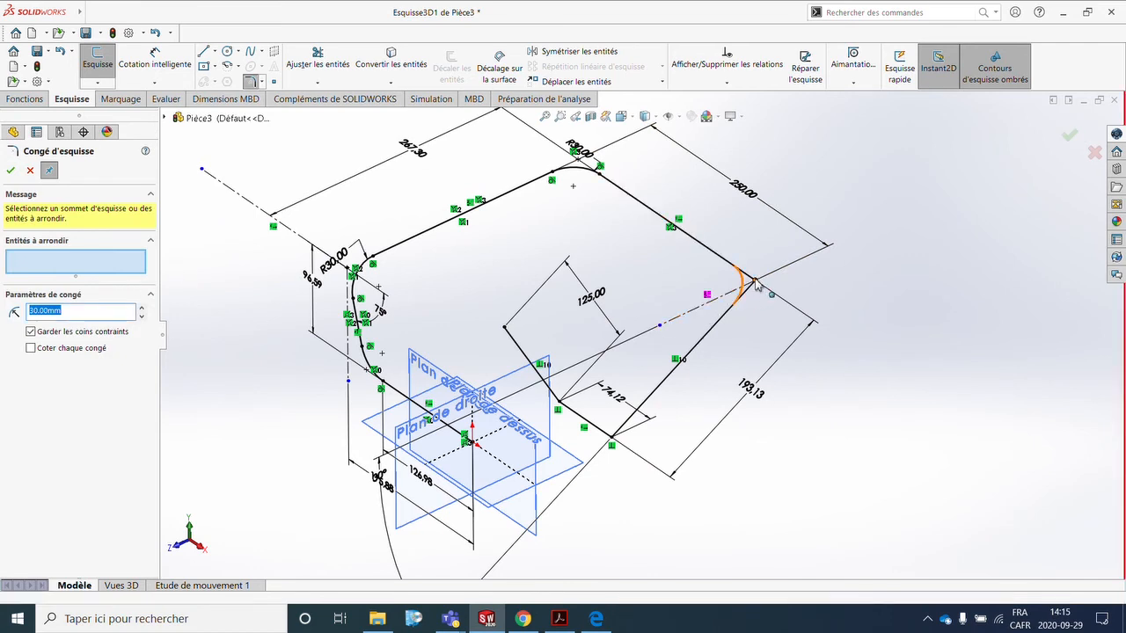
click(611, 438)
click(557, 400)
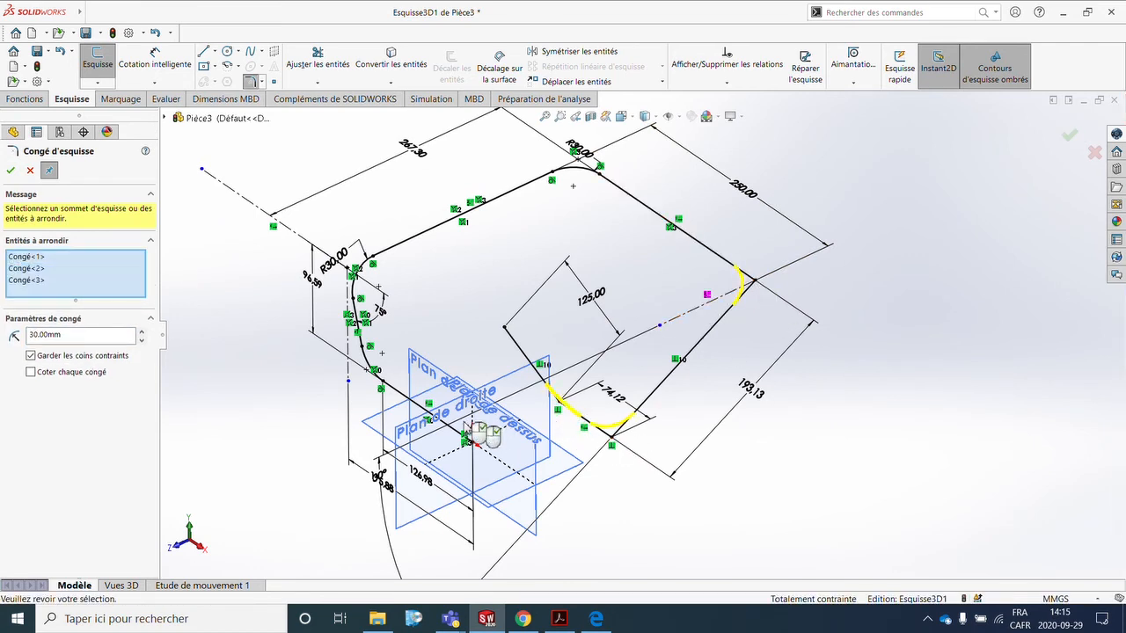
click(10, 172)
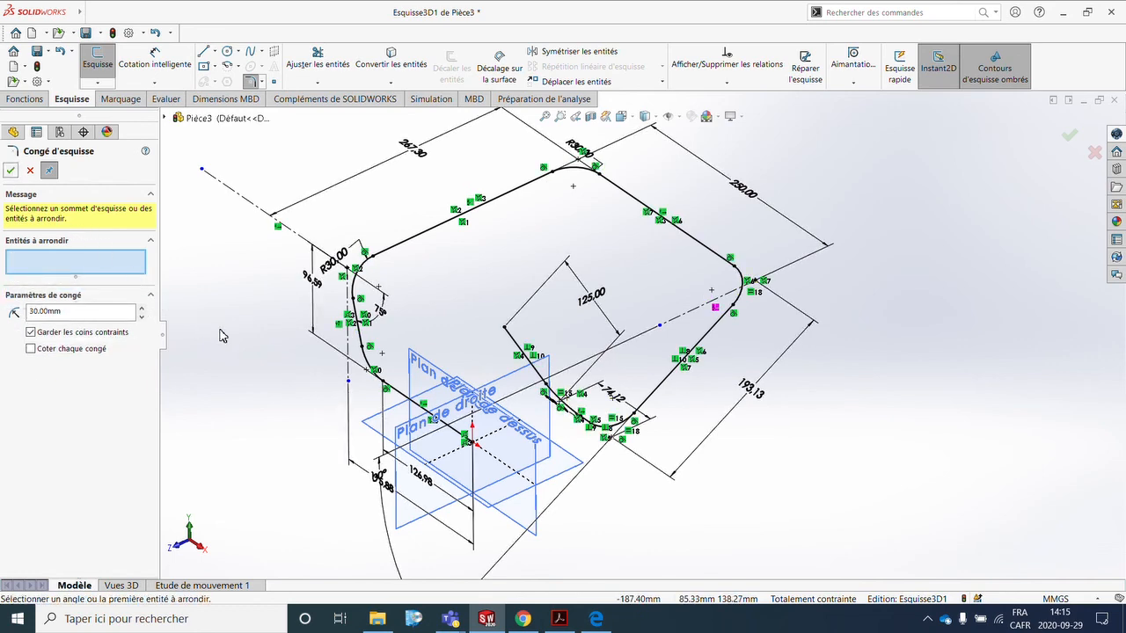
key(ctrl+7)
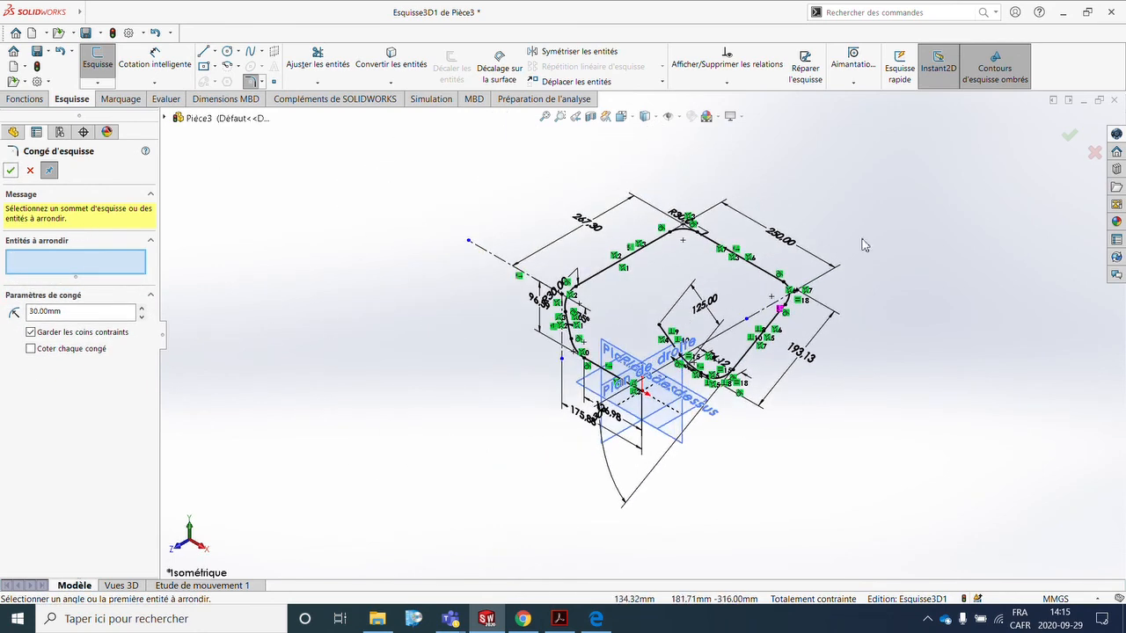
click(28, 171)
Hide the primary planes, the sketch dimensions and the sketch relations in the graphics area
click(678, 116)
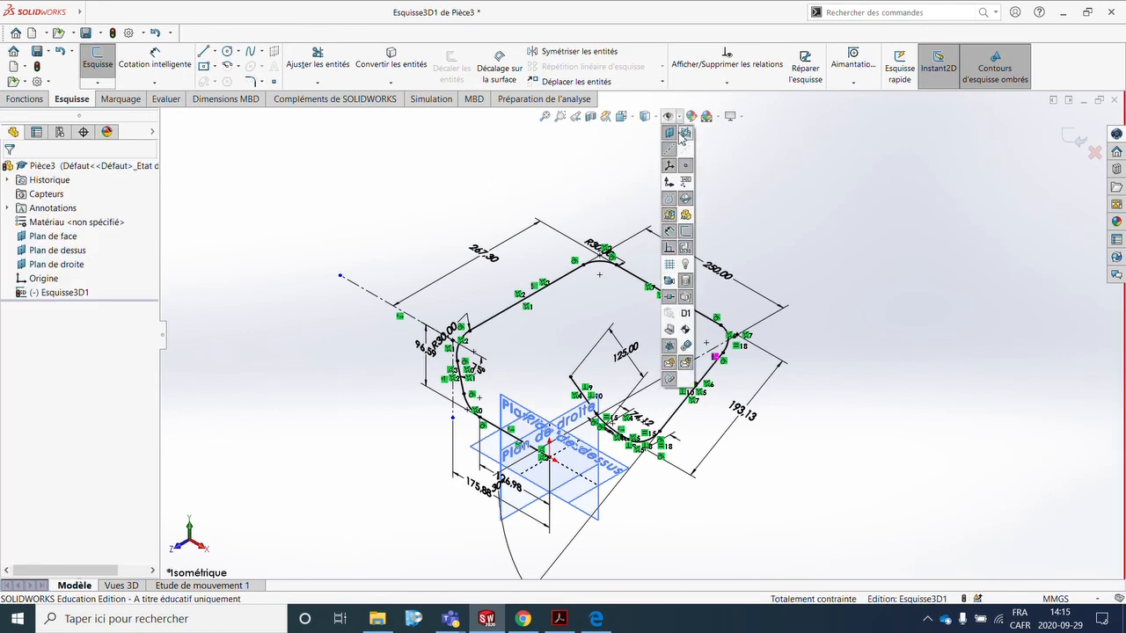
click(685, 134)
click(669, 231)
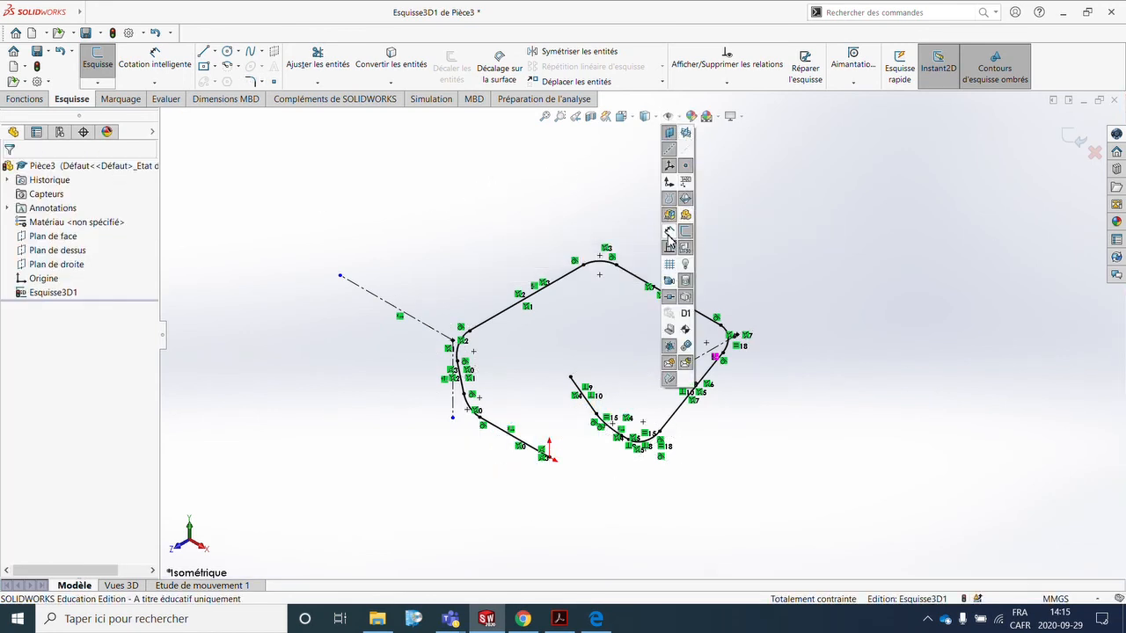
click(669, 247)
scroll(680, 470, down, 3)
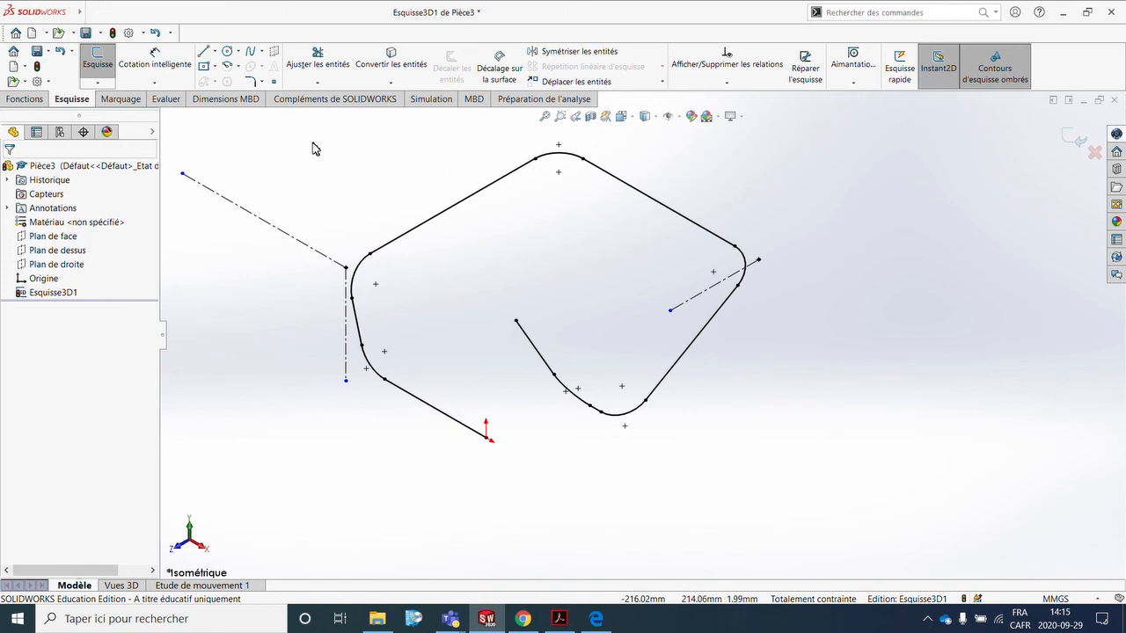
Exit the 3D sketch and sweep a circular profile of 20 mm diameter along it as a solid boss
click(27, 100)
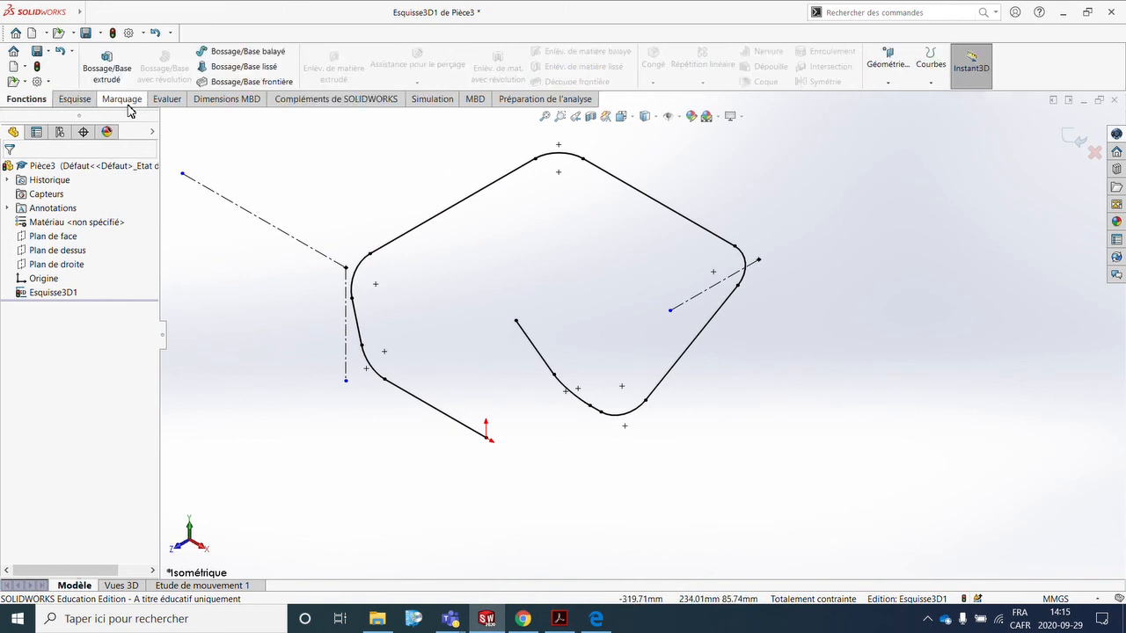
click(1073, 136)
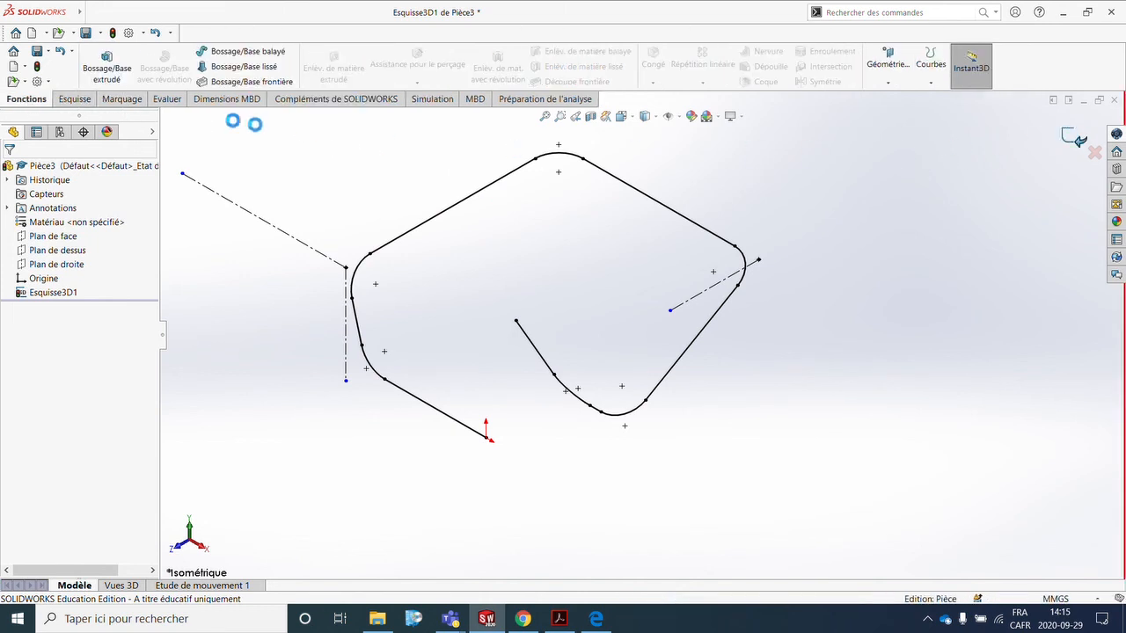
click(243, 51)
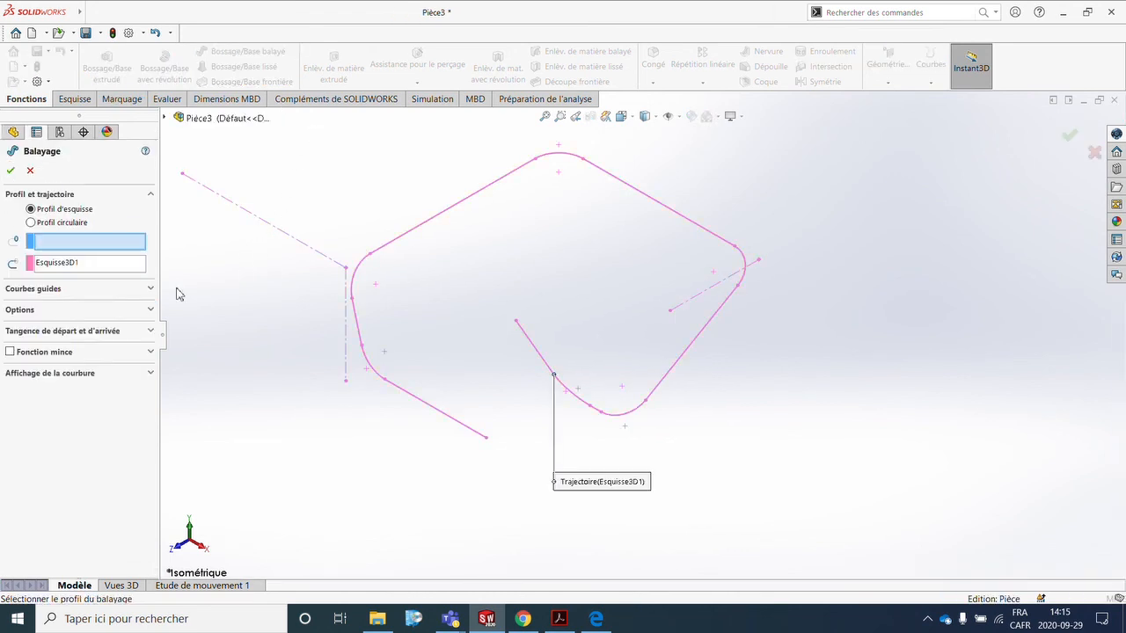
click(77, 224)
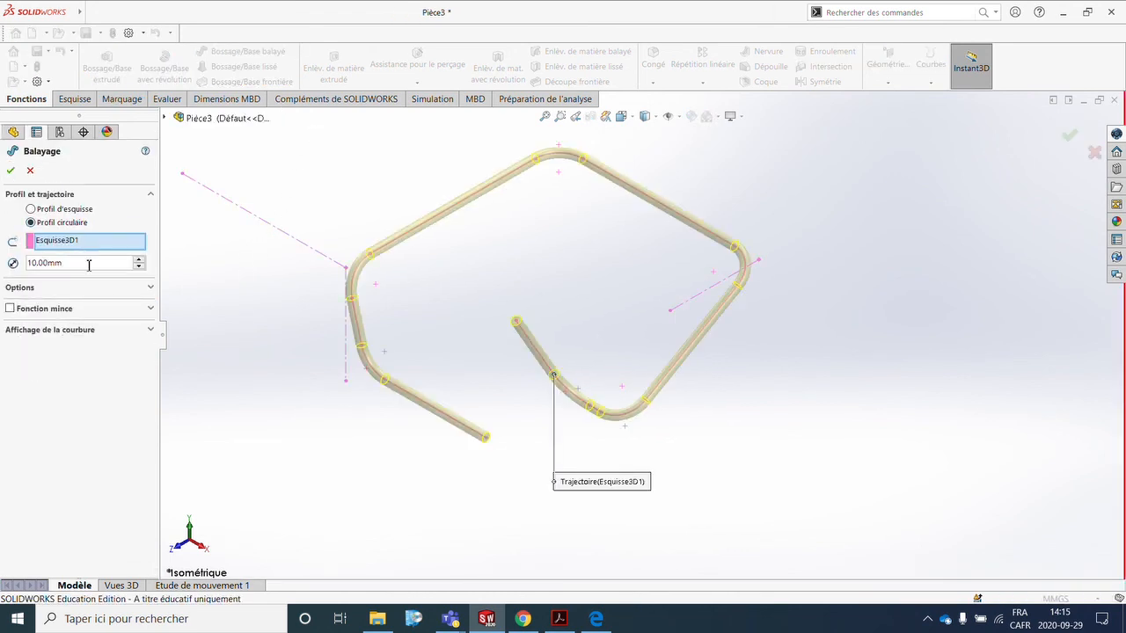
text(20)
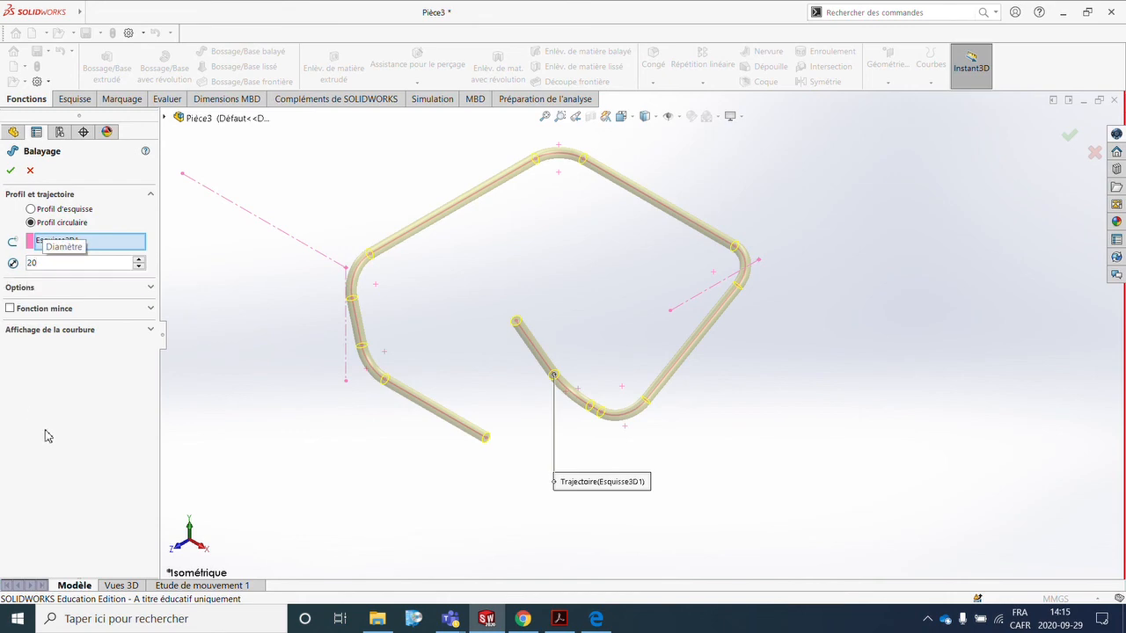
click(11, 172)
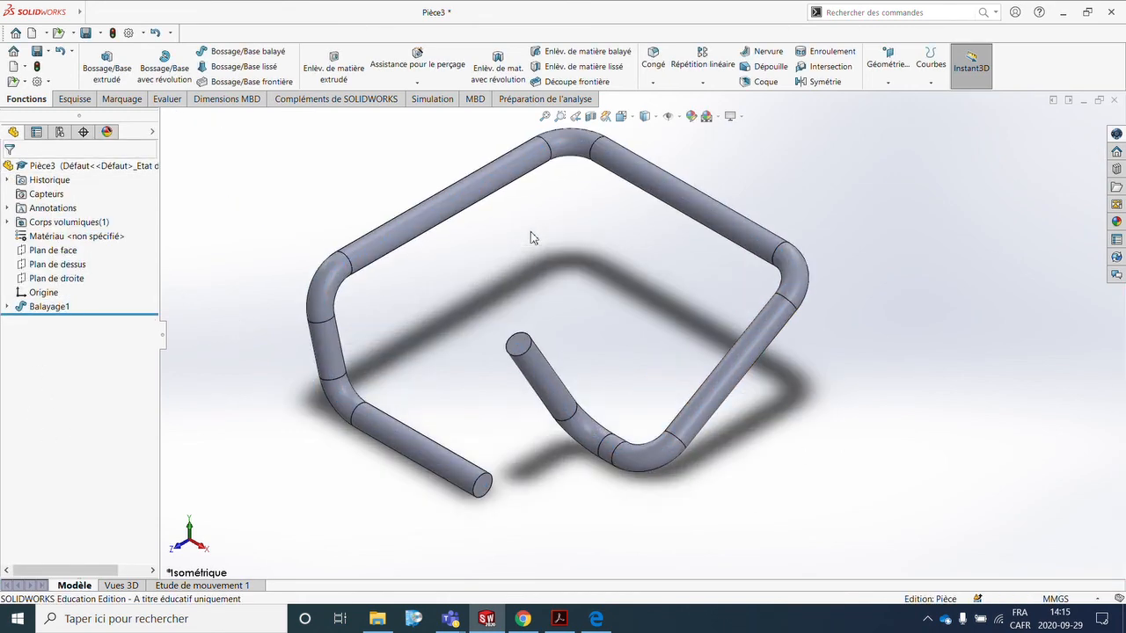
middle_drag(530, 236, 472, 213)
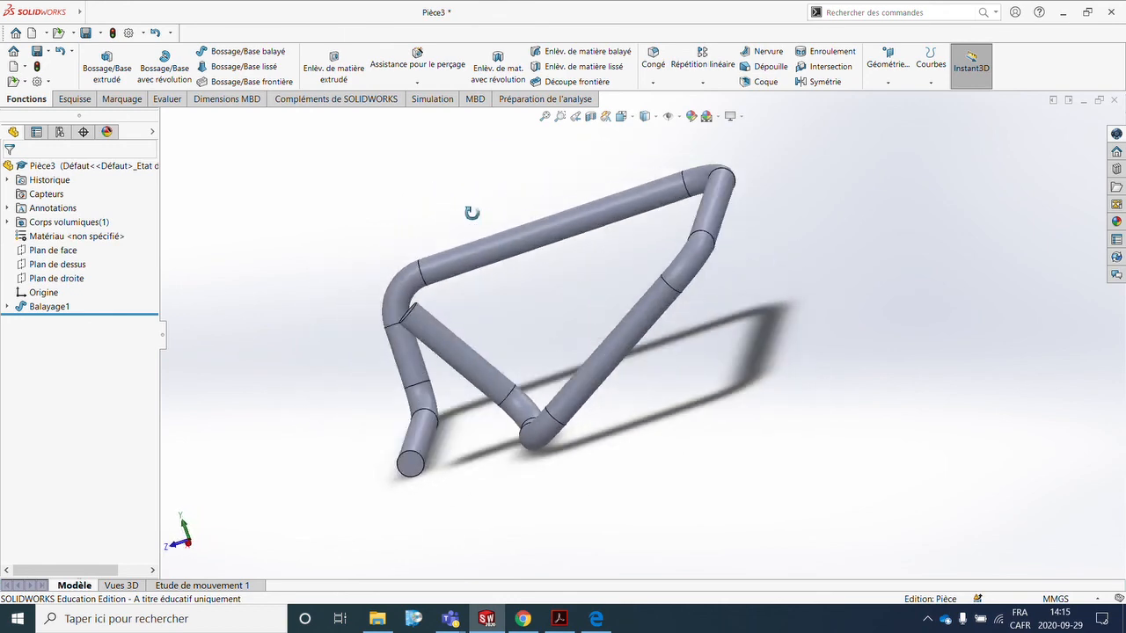
key(ctrl+7)
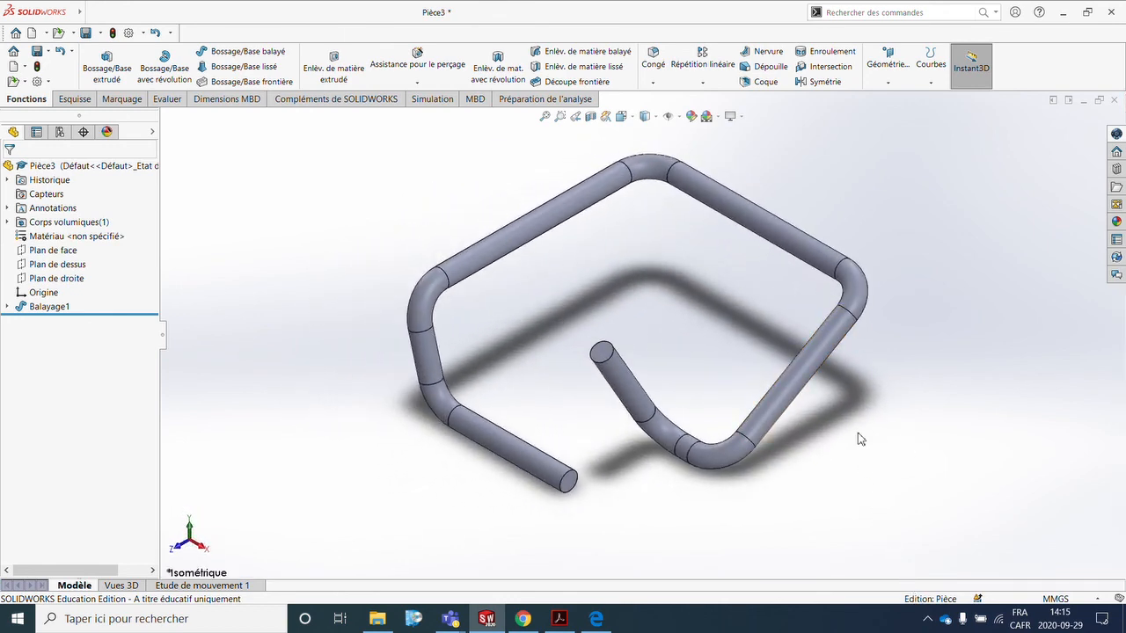
scroll(914, 349, up, 1)
scroll(887, 334, down, 1)
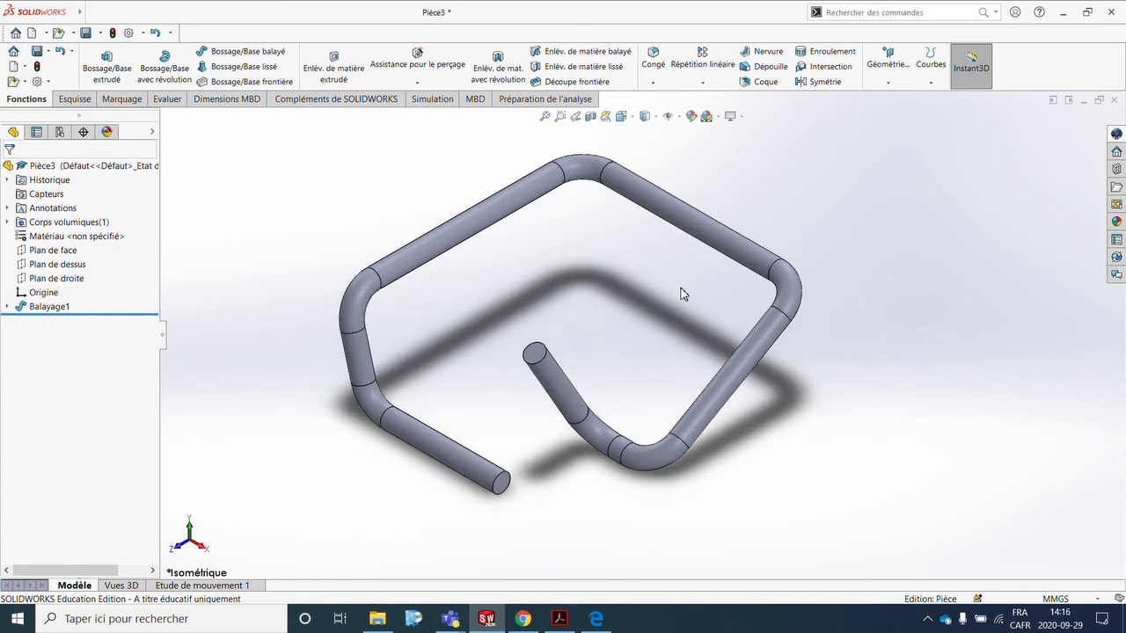
click(925, 619)
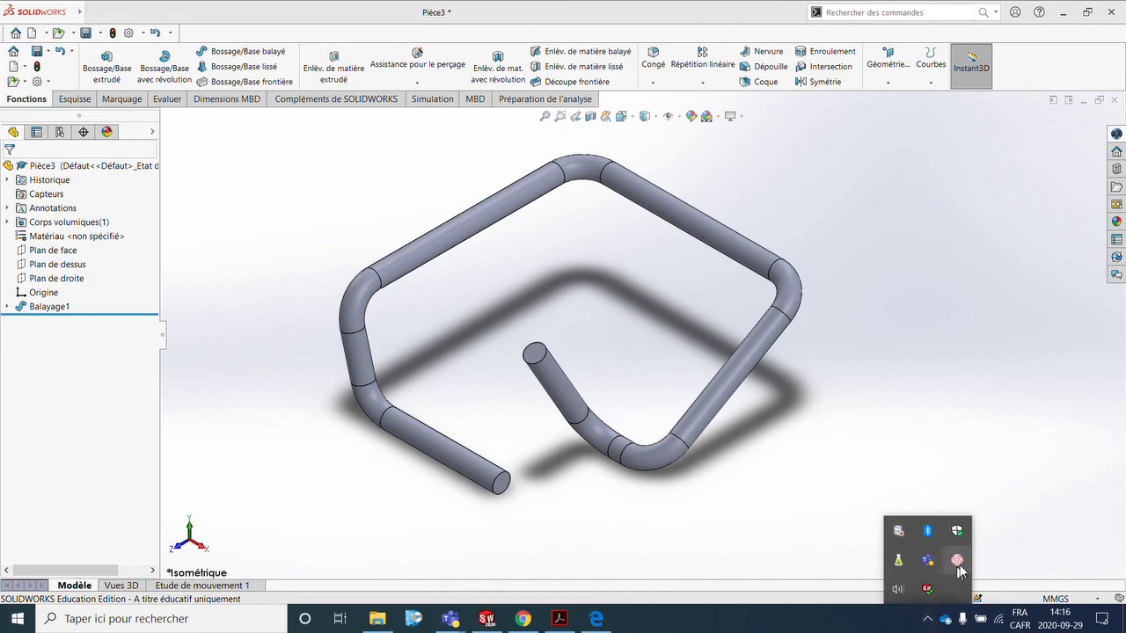